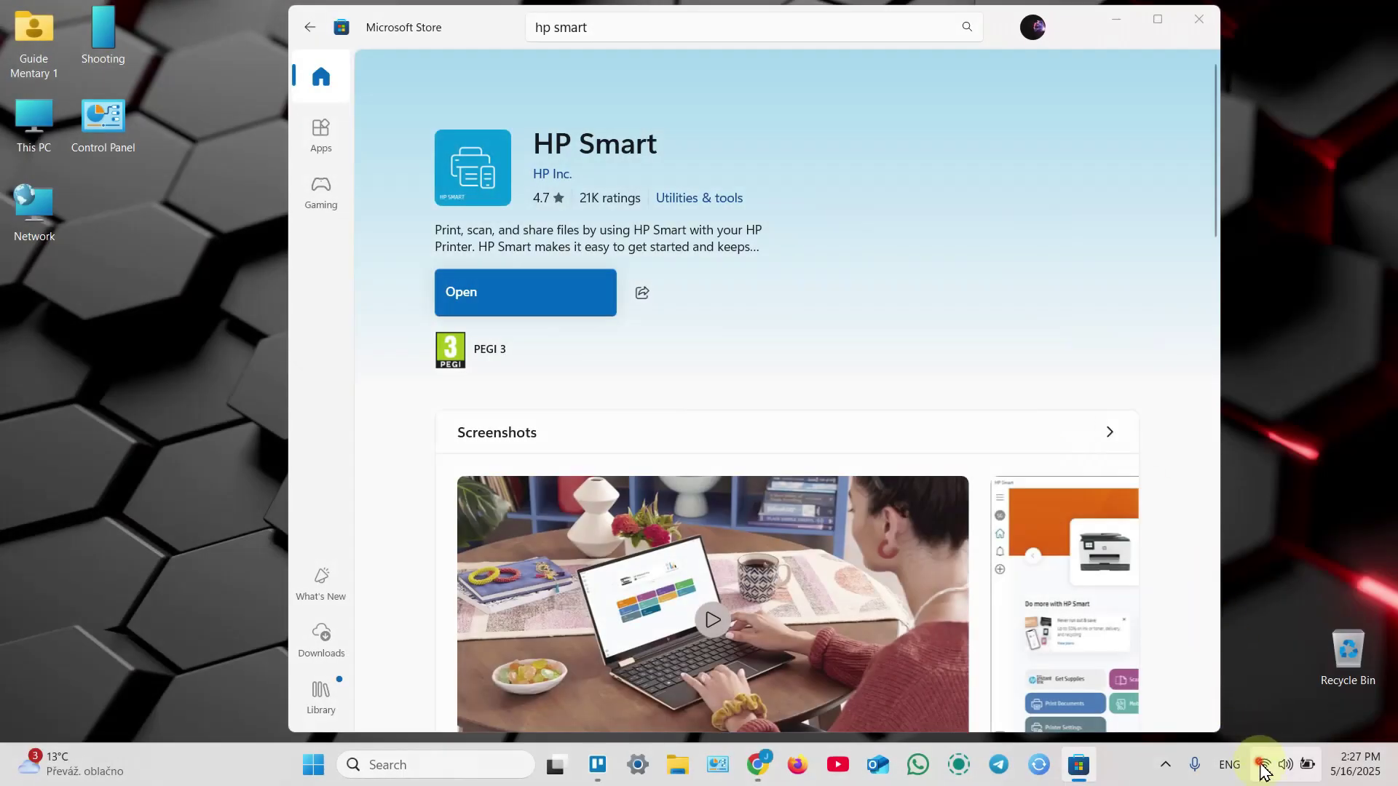
Step: Check network settings, then launch HP Smart, declining optional data and allowing precise location
{"action": "left_click", "coordinate": [1263, 770]}
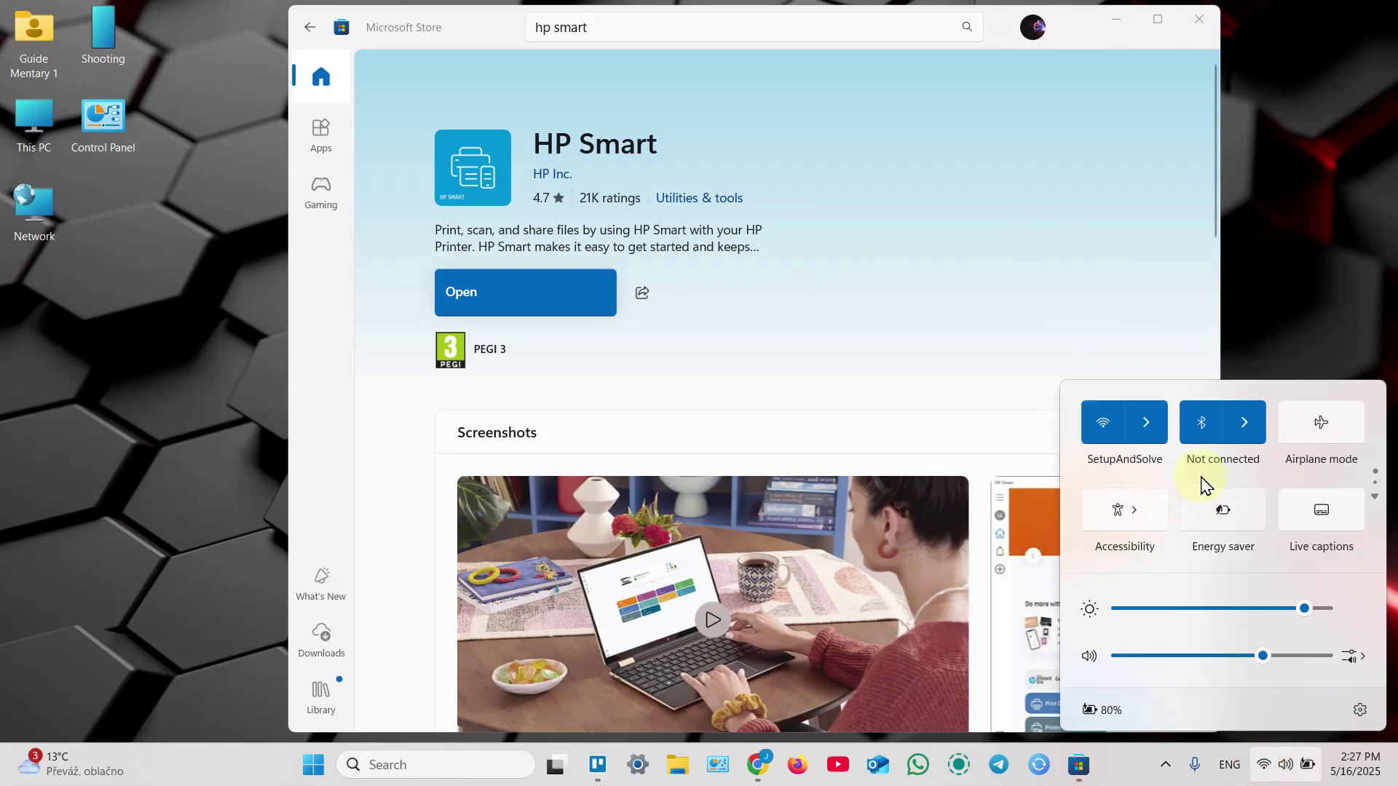
{"action": "left_click", "coordinate": [901, 273]}
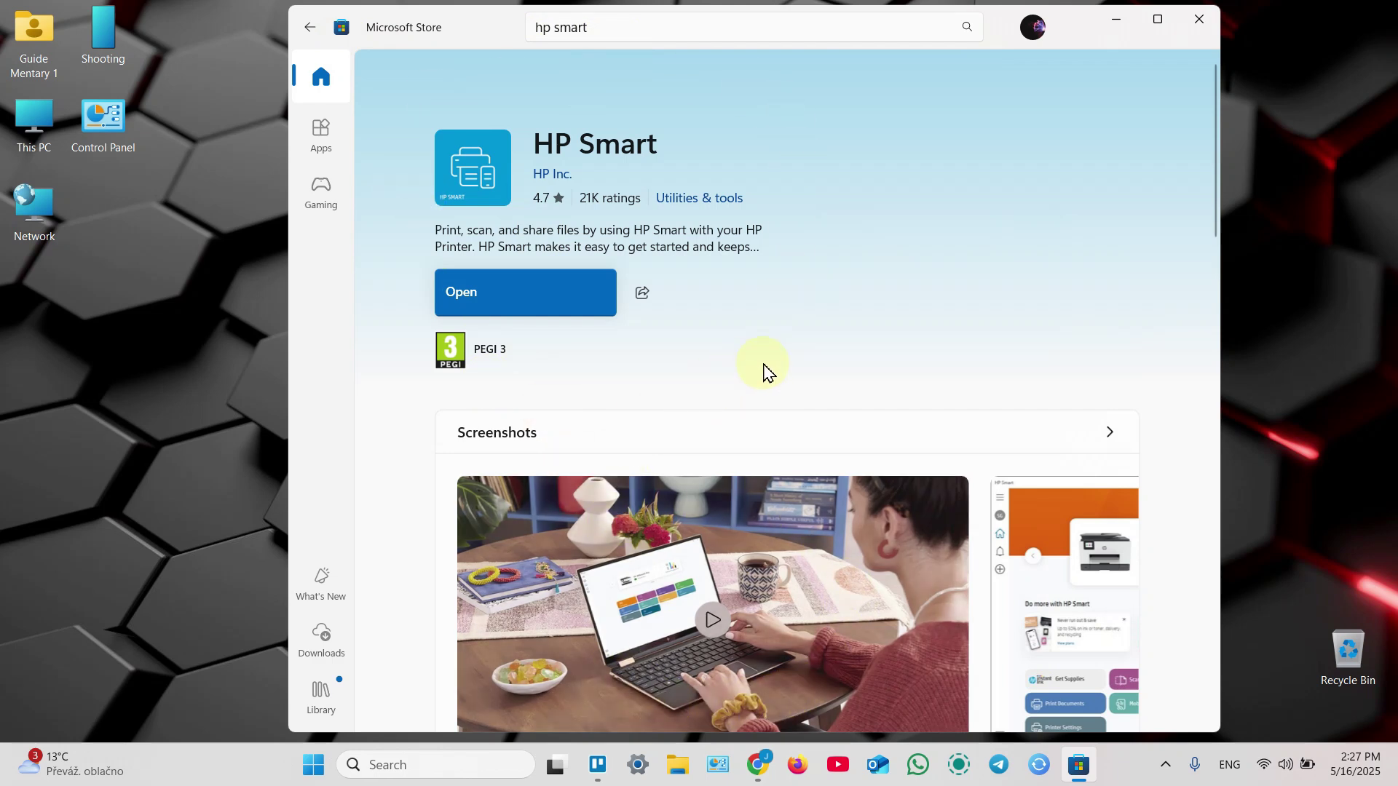
{"action": "left_click", "coordinate": [505, 290]}
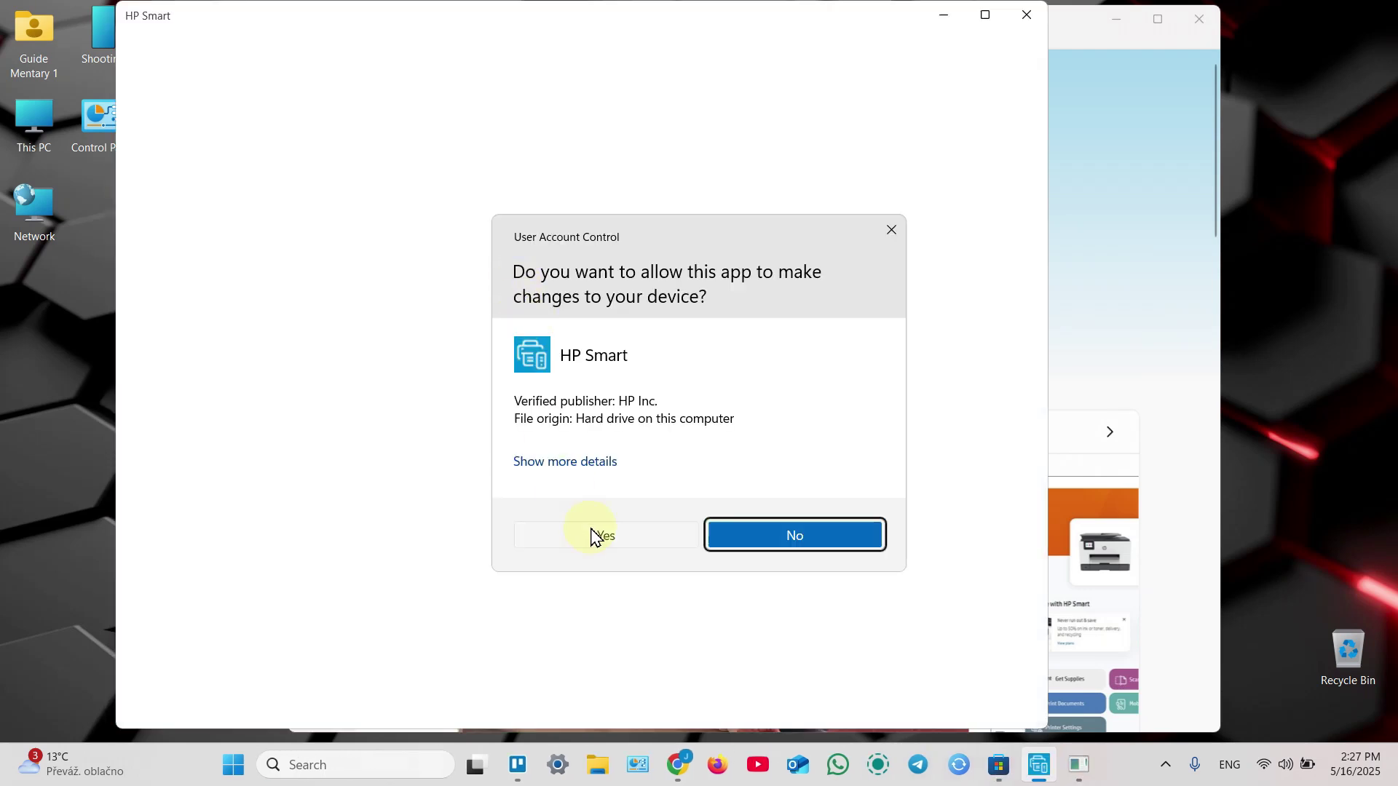
{"action": "left_click", "coordinate": [607, 543]}
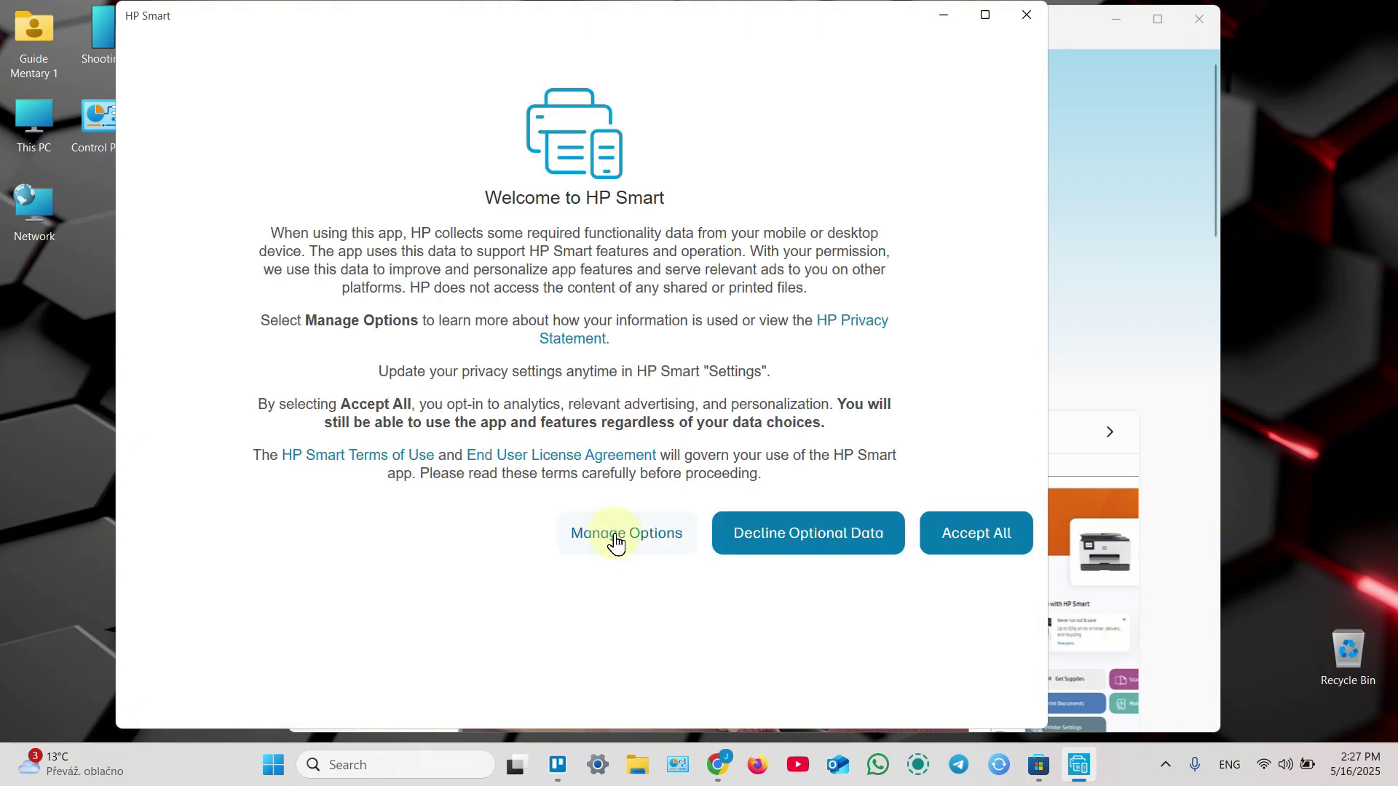
{"action": "left_click", "coordinate": [777, 537]}
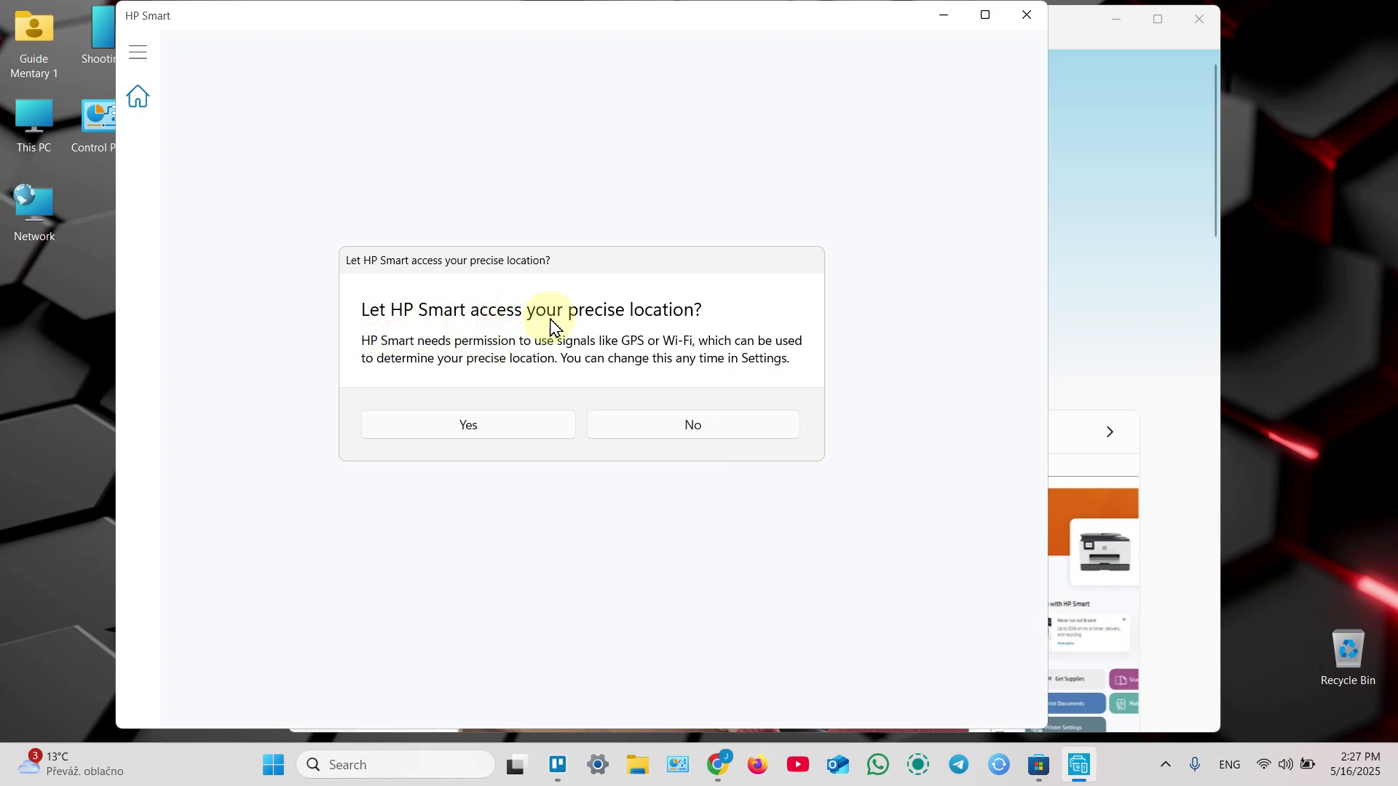
{"action": "left_click", "coordinate": [469, 429]}
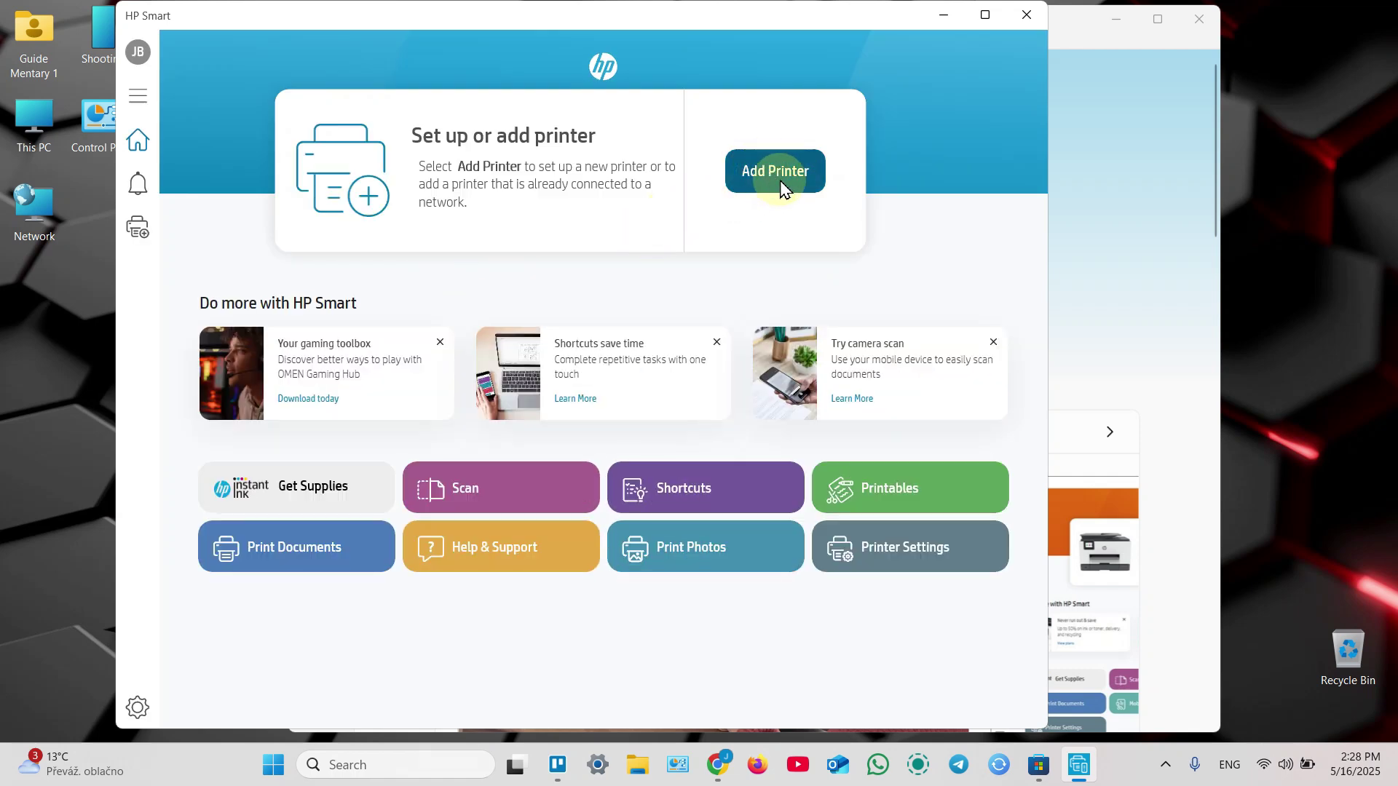
Step: Glance at the account panel, then search for printers to find the HP Smart Tank 660-670
{"action": "left_click", "coordinate": [139, 54]}
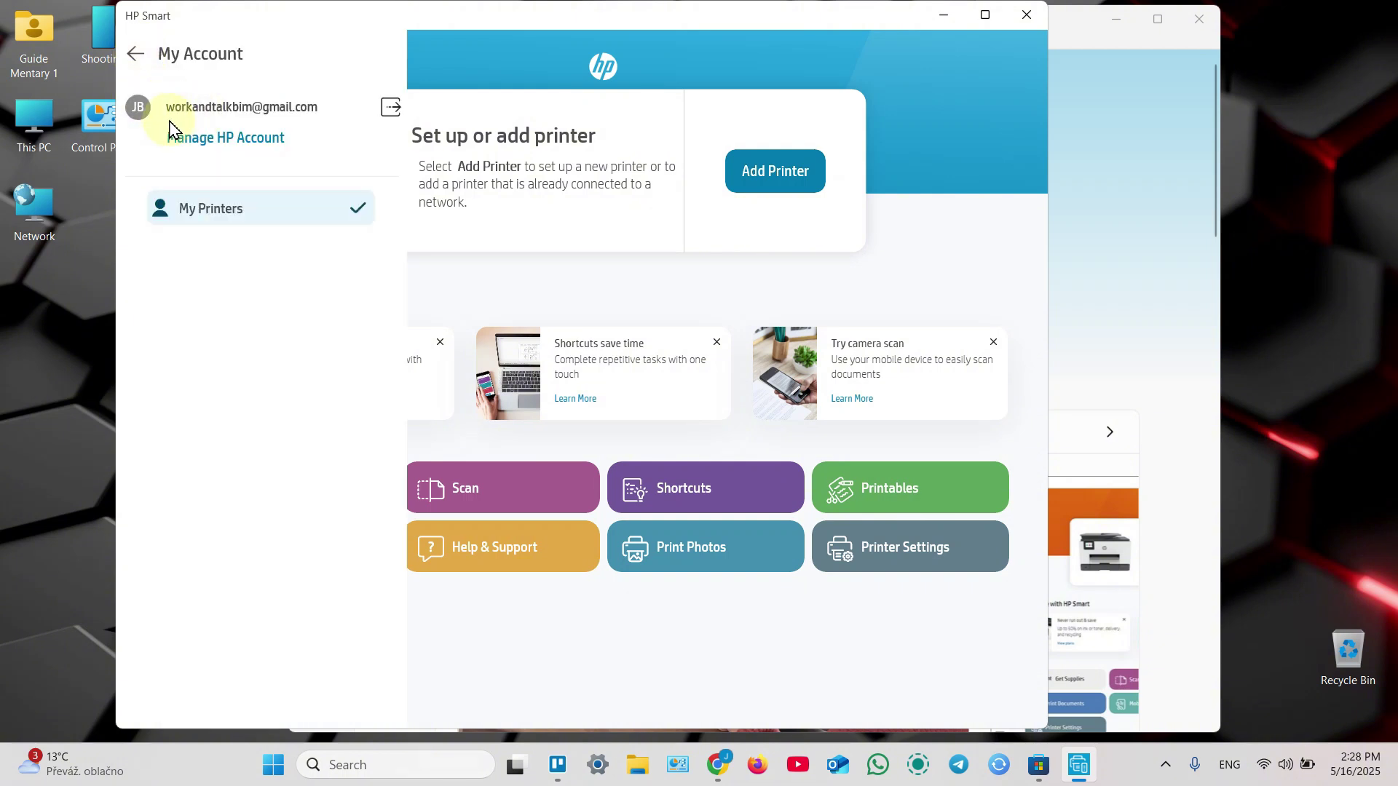
{"action": "left_click", "coordinate": [782, 646]}
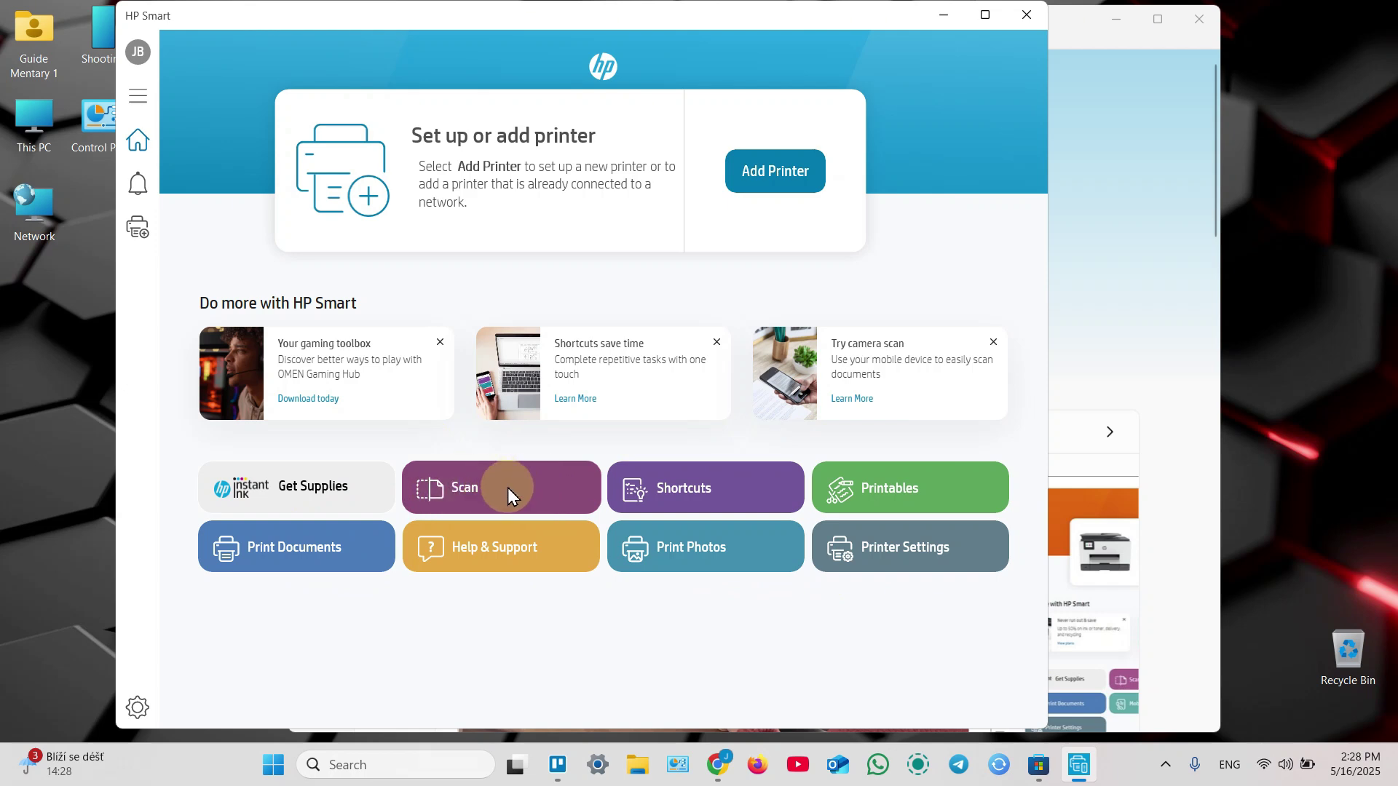
{"action": "left_click", "coordinate": [138, 50]}
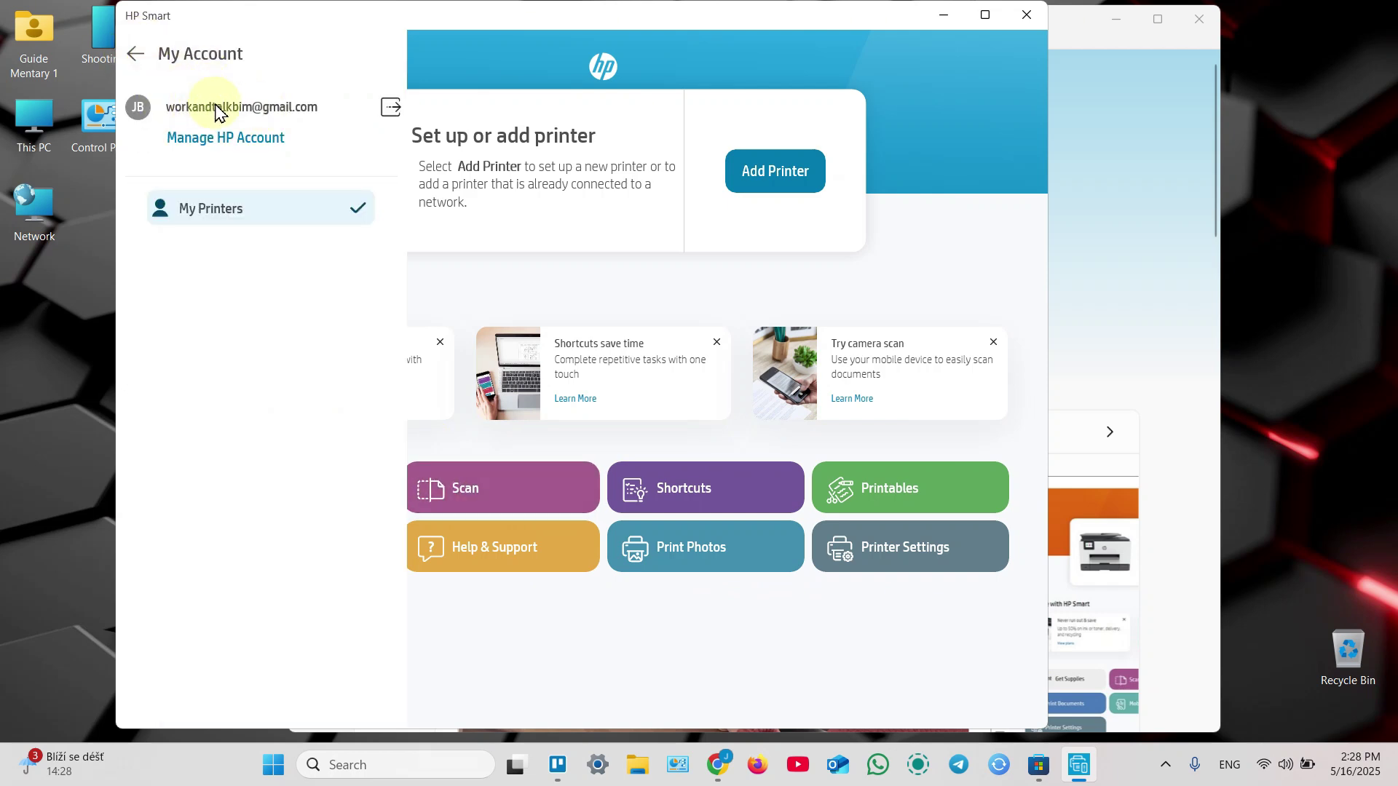
{"action": "left_click", "coordinate": [452, 57]}
{"action": "left_click", "coordinate": [757, 172]}
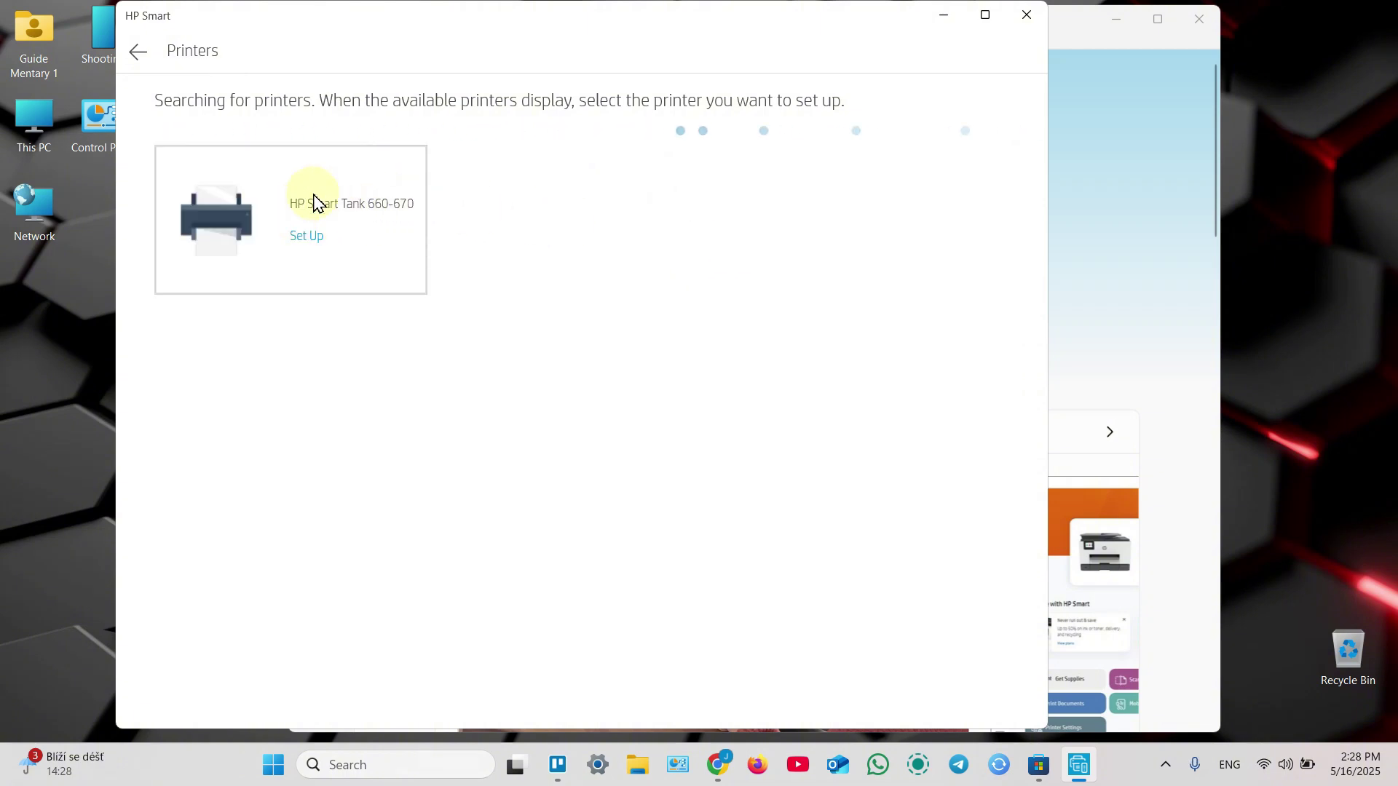
Step: Select the HP Smart Tank 660-670 and join it to SetupAndSolve Wi-Fi using the fetched password
{"action": "left_click", "coordinate": [348, 208]}
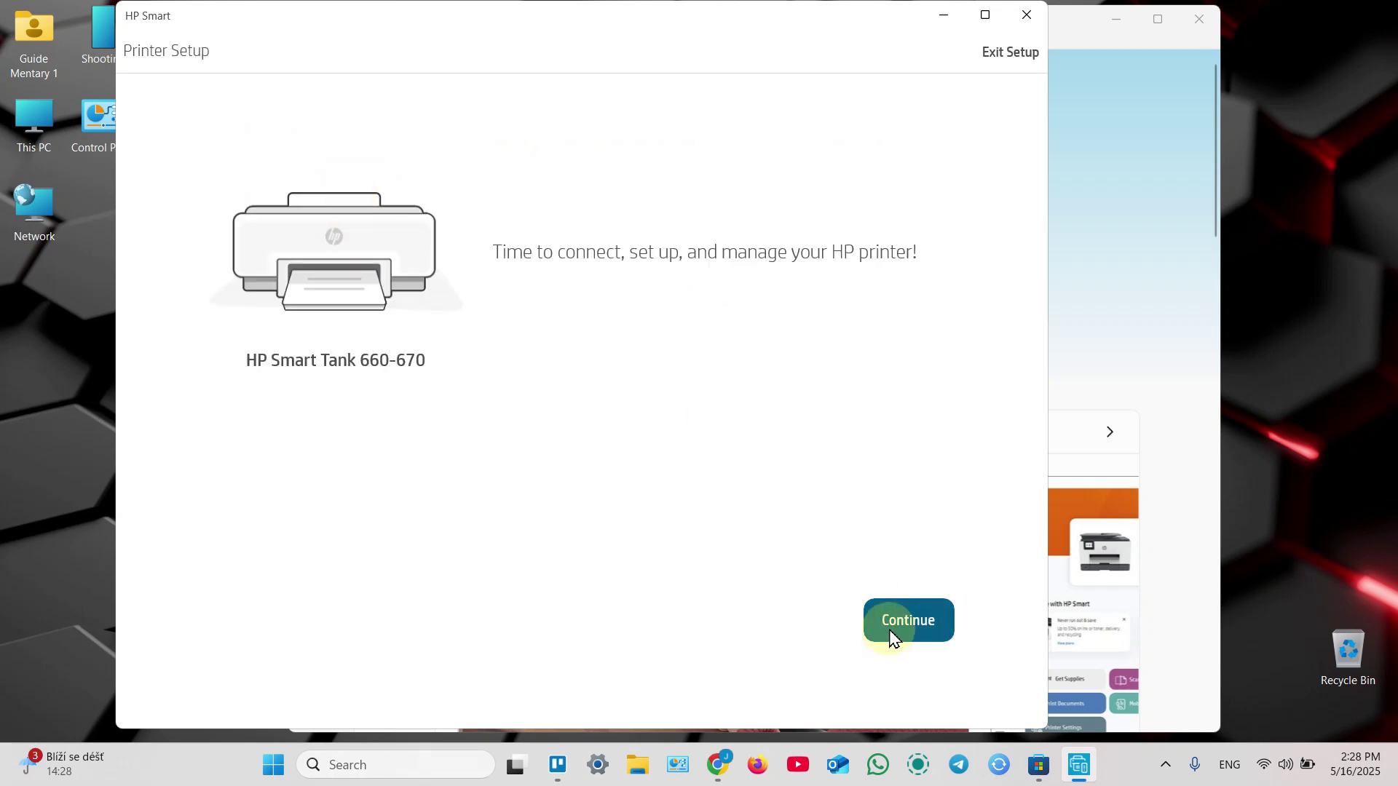
{"action": "left_click", "coordinate": [901, 620]}
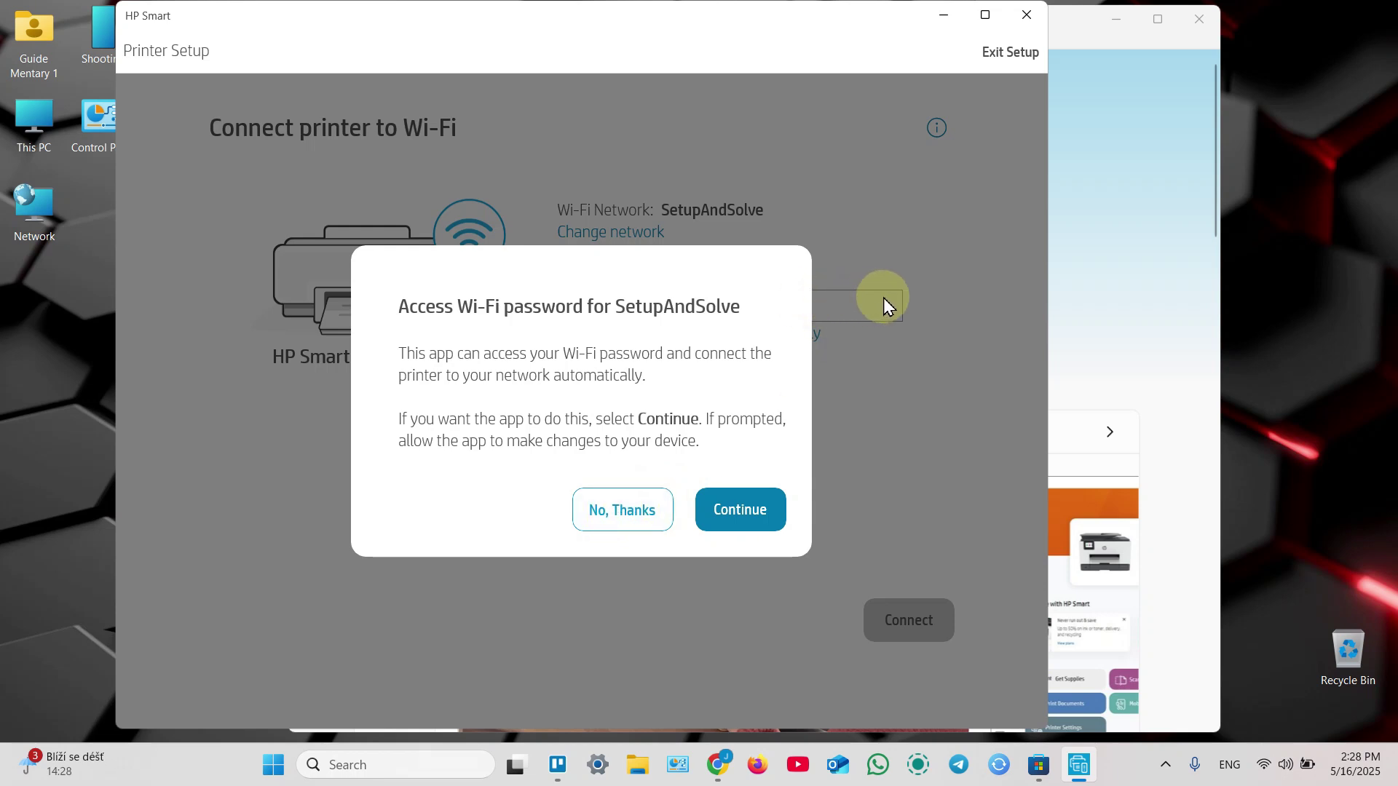
{"action": "left_click", "coordinate": [741, 511]}
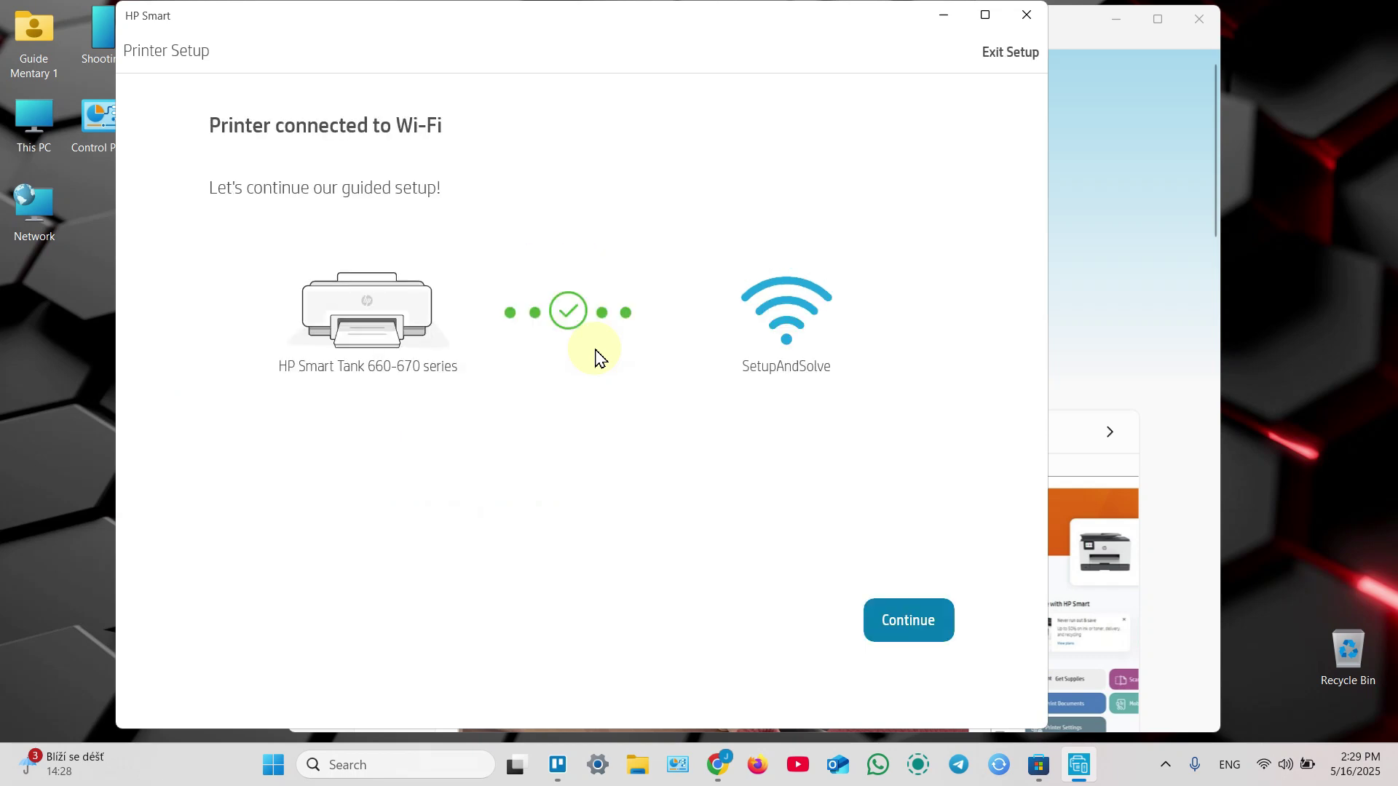
Step: Decline optional printer data, apply Auto Update, and skip the download link and welcome page
{"action": "left_click", "coordinate": [919, 626]}
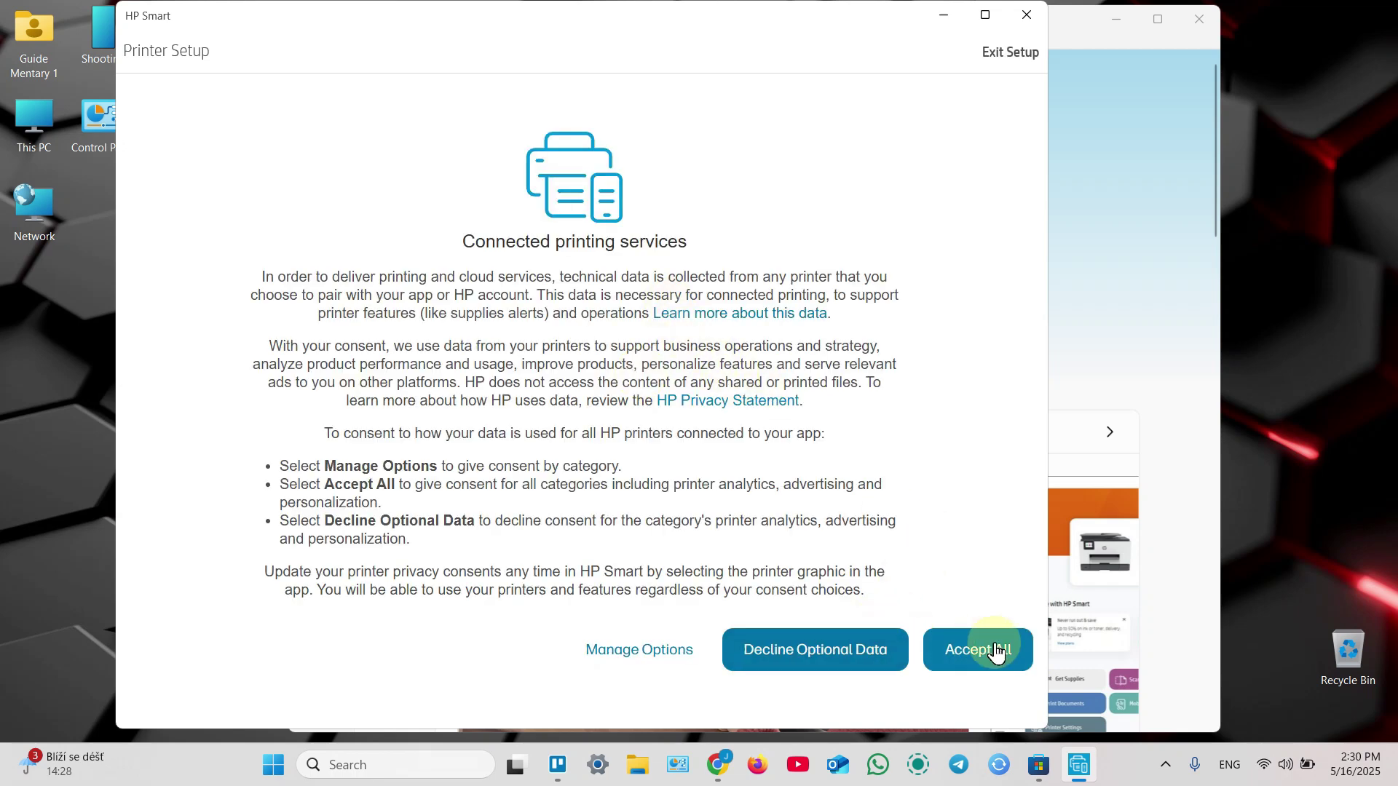
{"action": "left_click", "coordinate": [831, 648]}
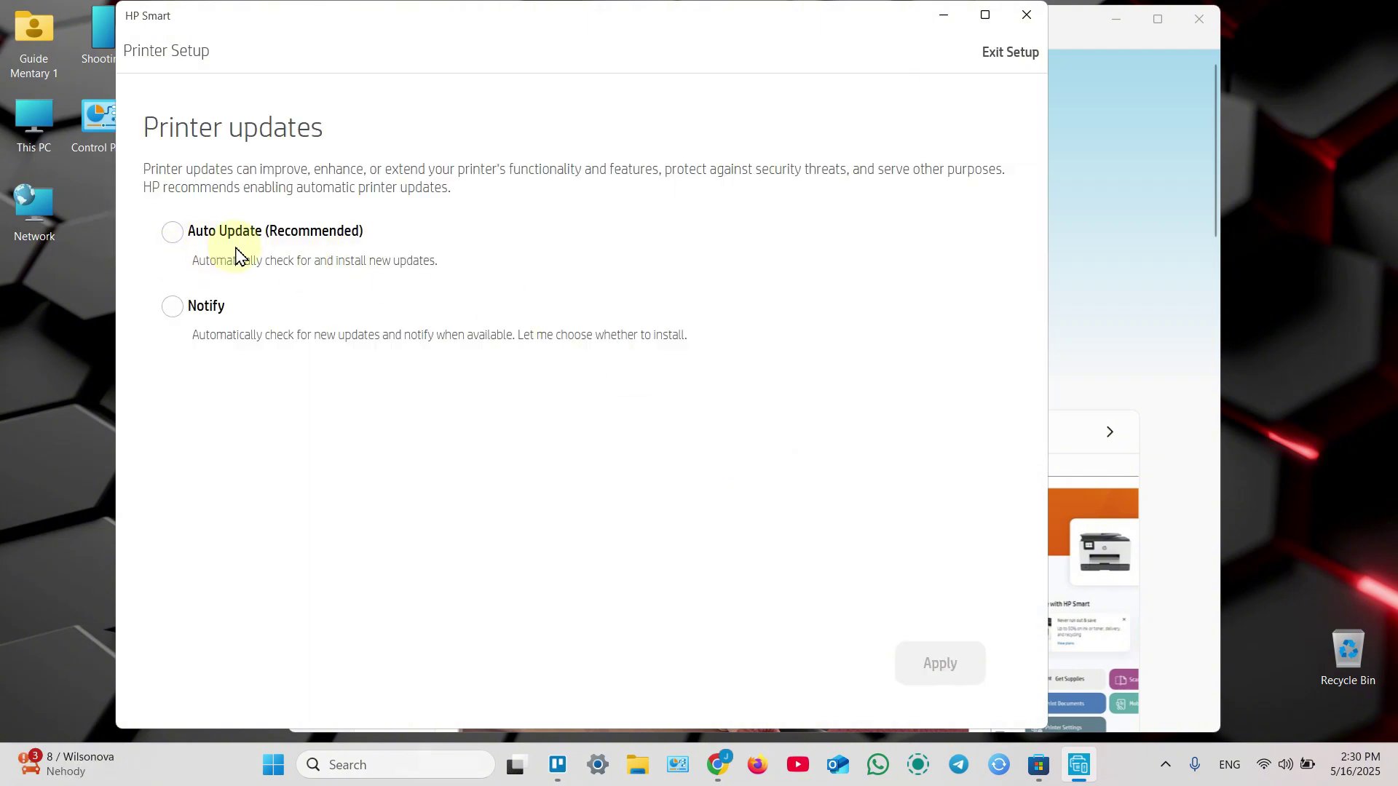
{"action": "left_click", "coordinate": [171, 237]}
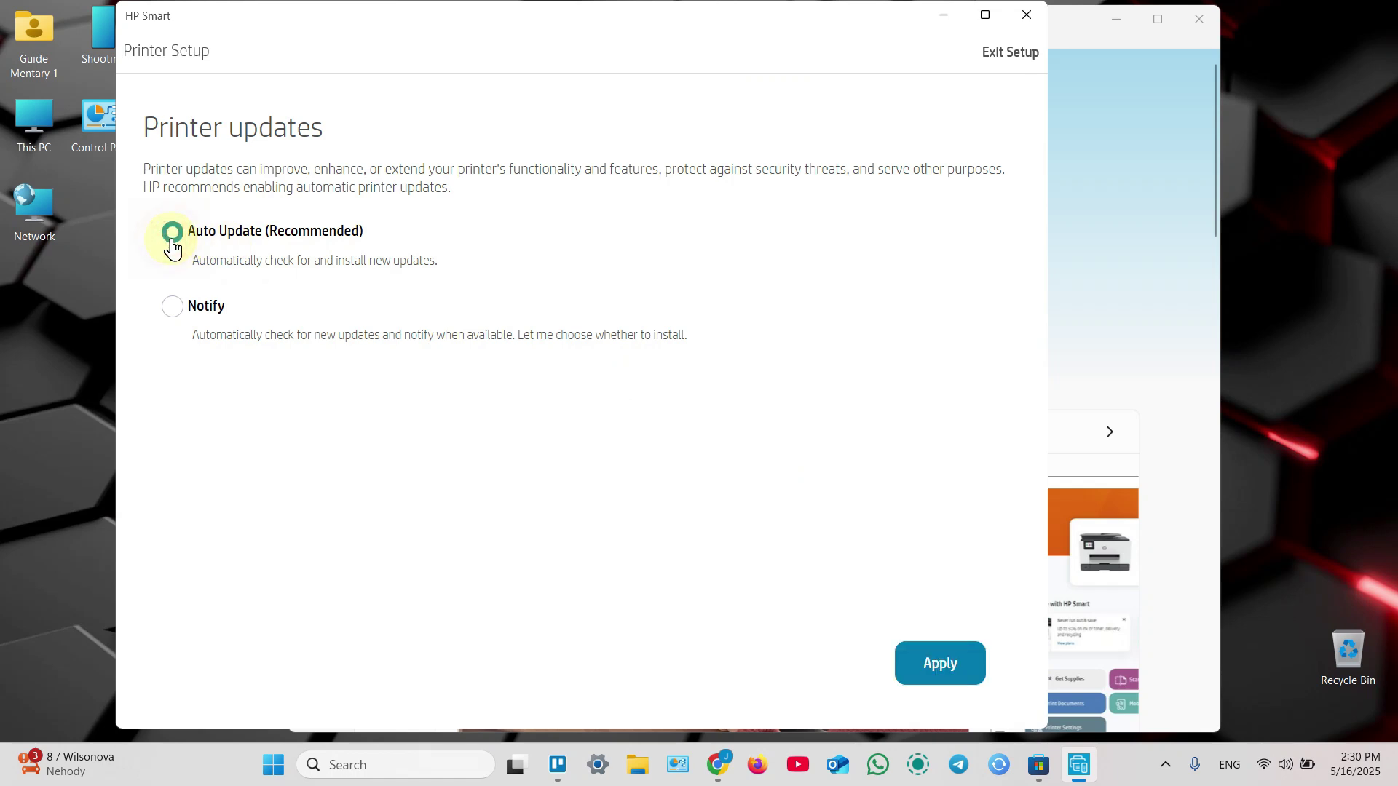
{"action": "left_click", "coordinate": [939, 672]}
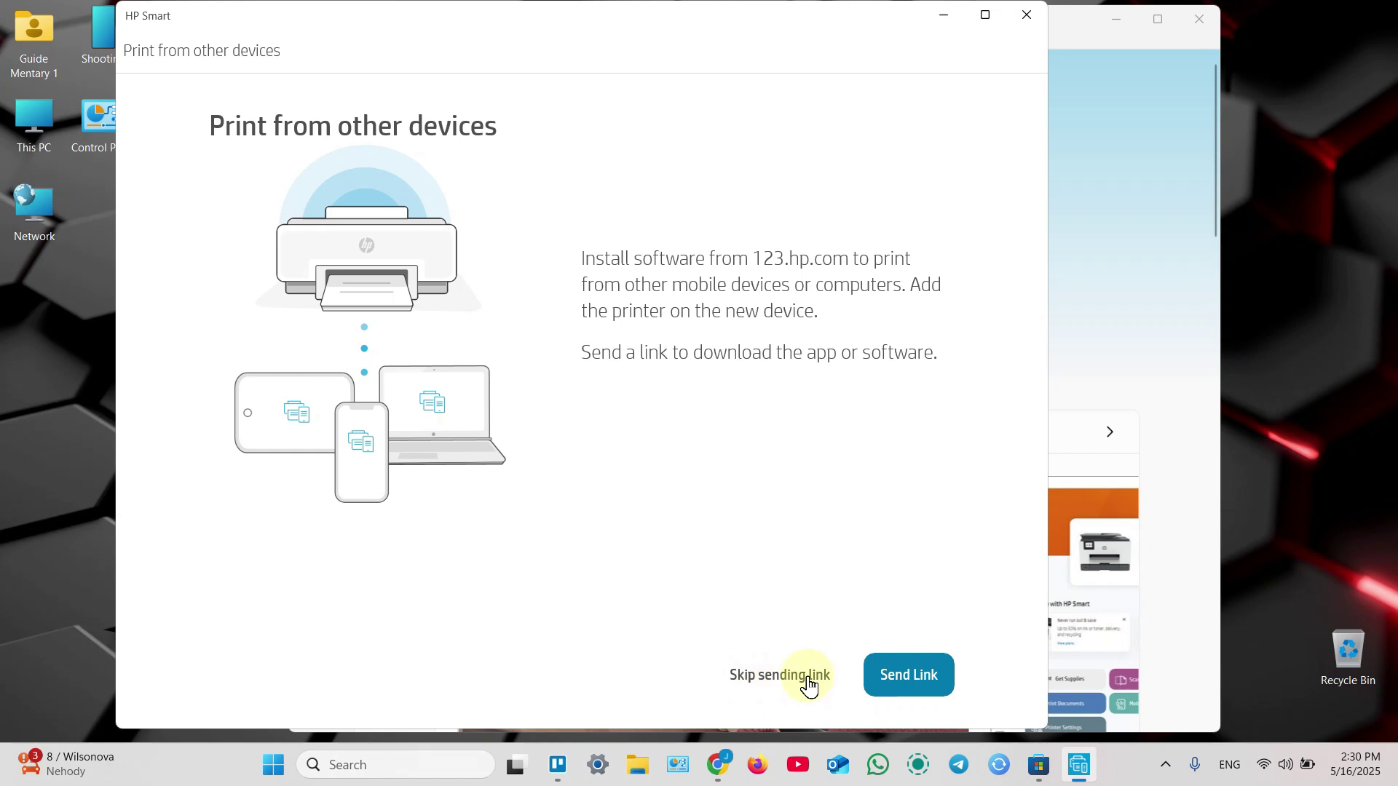
{"action": "left_click", "coordinate": [781, 677]}
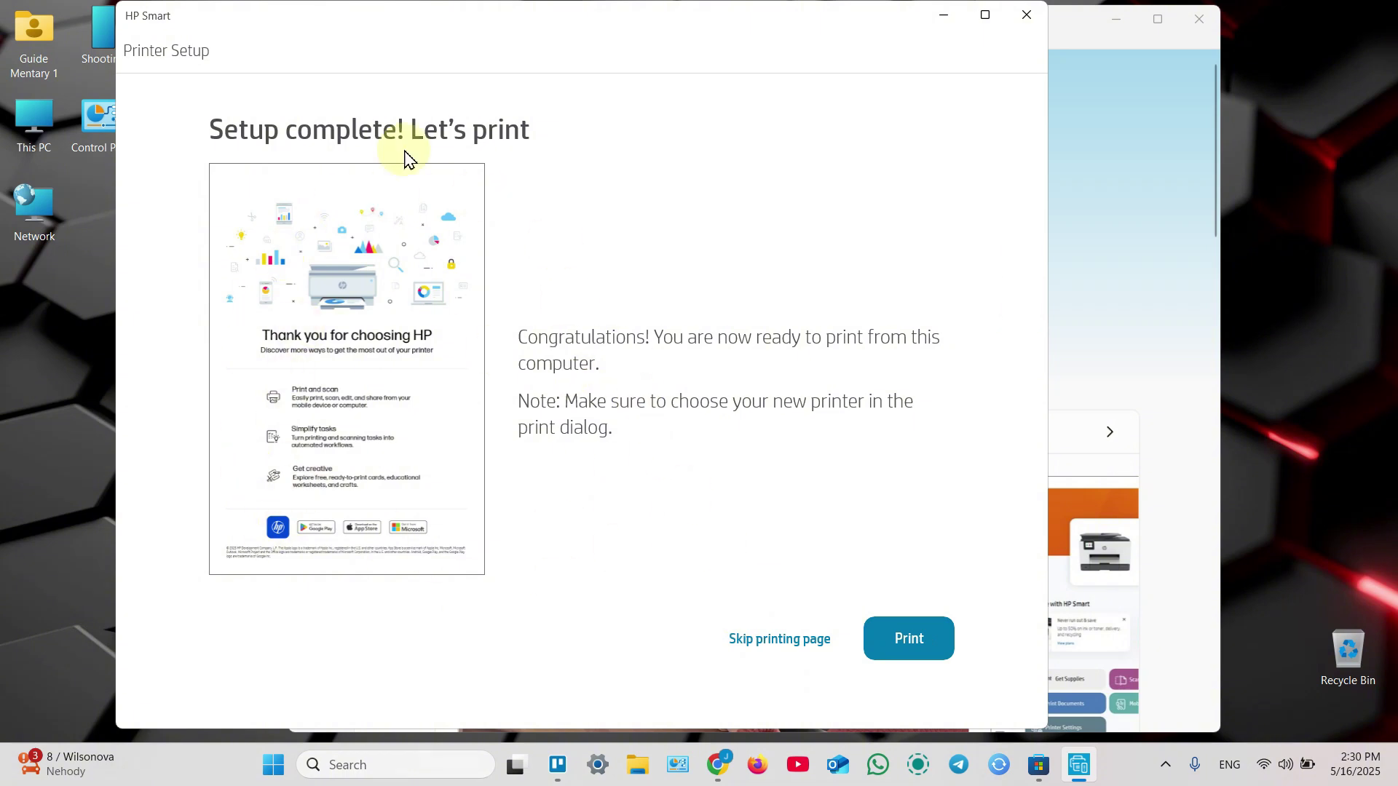
{"action": "left_click", "coordinate": [760, 647]}
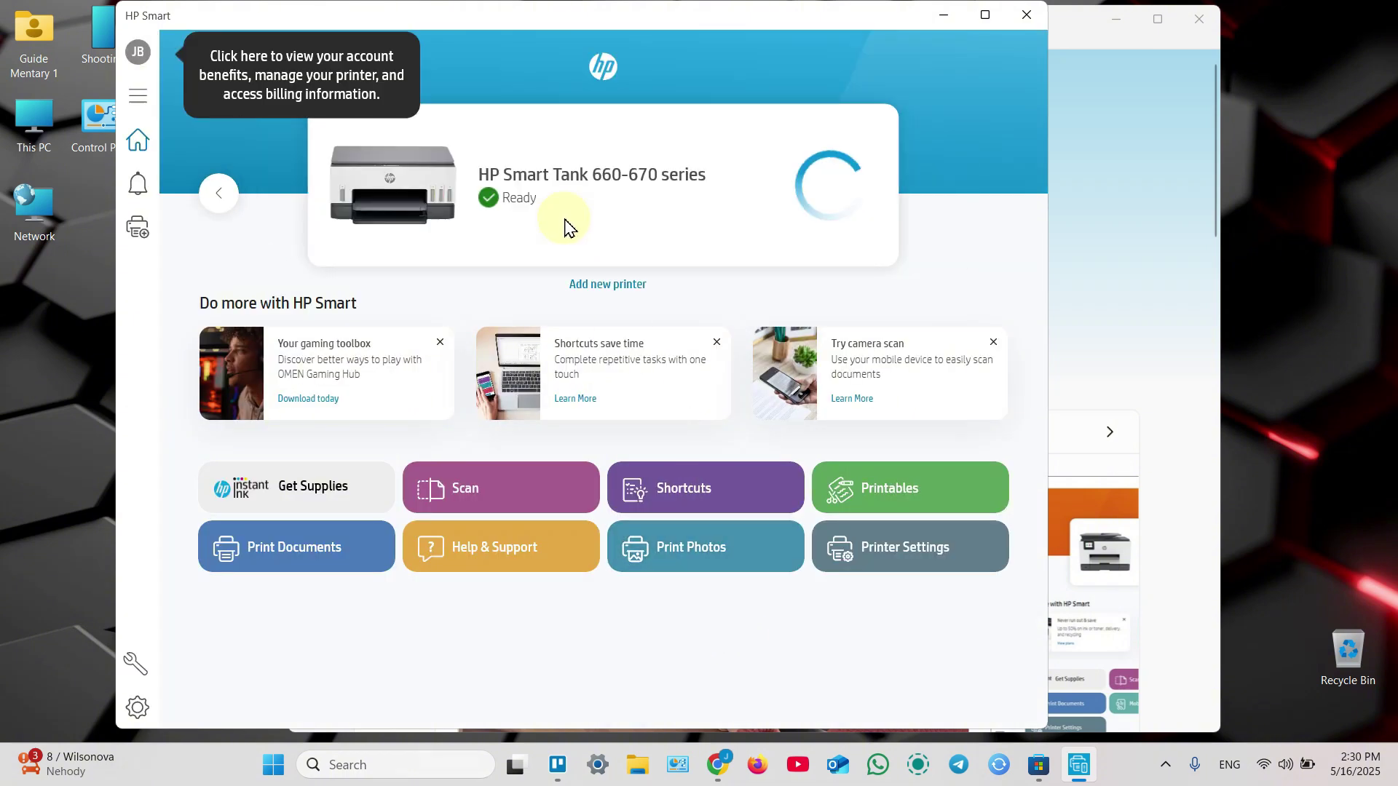
{"action": "left_click", "coordinate": [779, 75]}
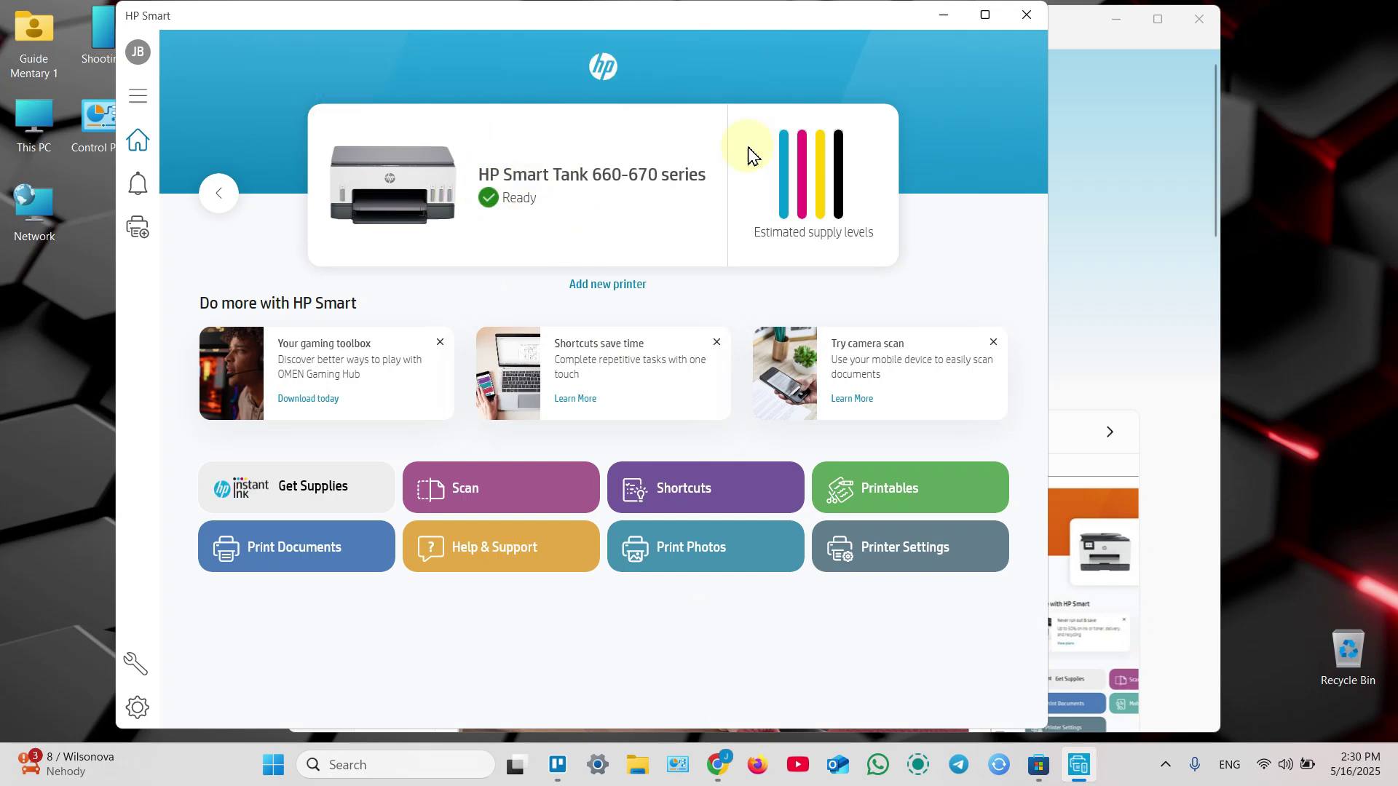
{"action": "left_click", "coordinate": [396, 180]}
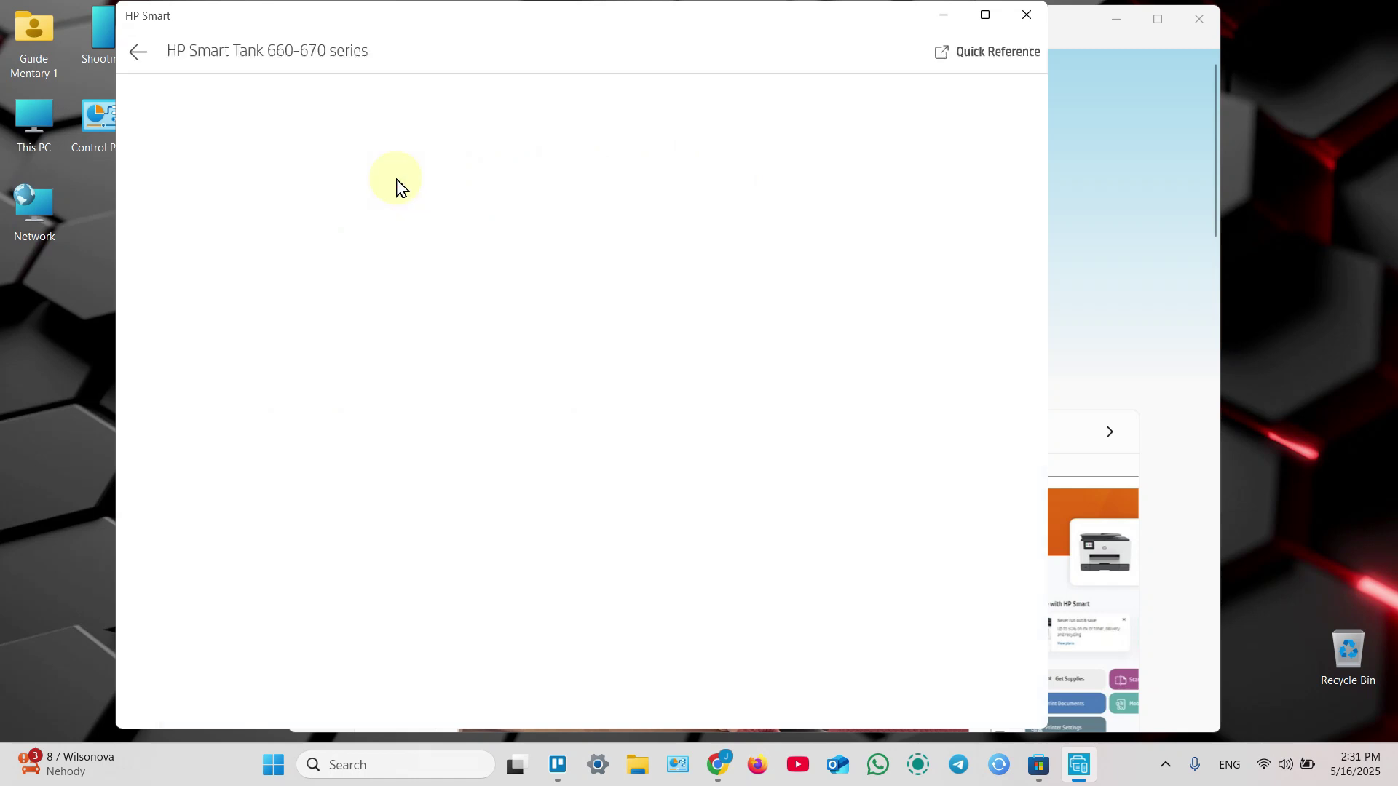
{"action": "scroll", "coordinate": [256, 287], "scroll_direction": "down", "scroll_amount": 2}
{"action": "scroll", "coordinate": [248, 343], "scroll_direction": "up", "scroll_amount": 2}
{"action": "left_click", "coordinate": [138, 51]}
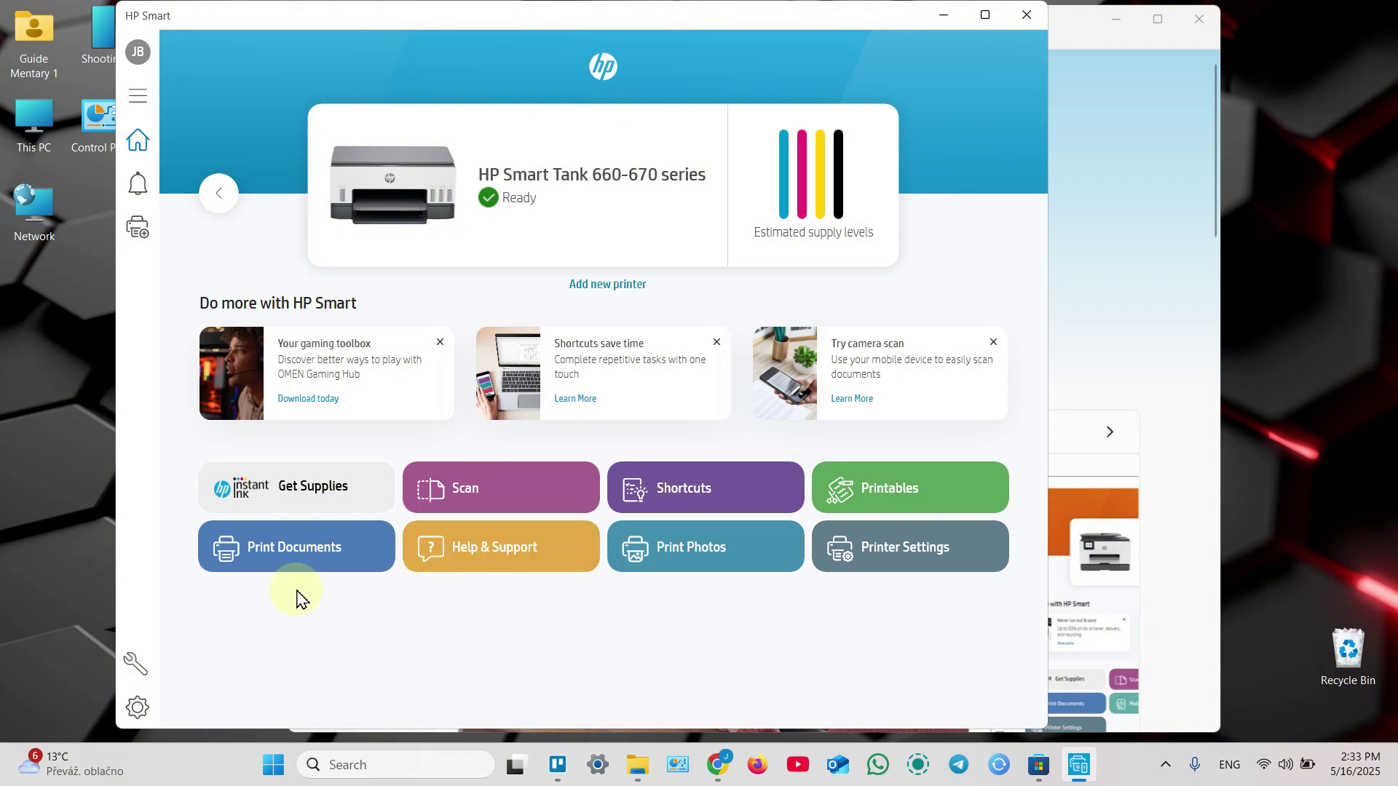
{"action": "left_click", "coordinate": [284, 559]}
{"action": "left_click", "coordinate": [371, 418]}
{"action": "left_click", "coordinate": [772, 480]}
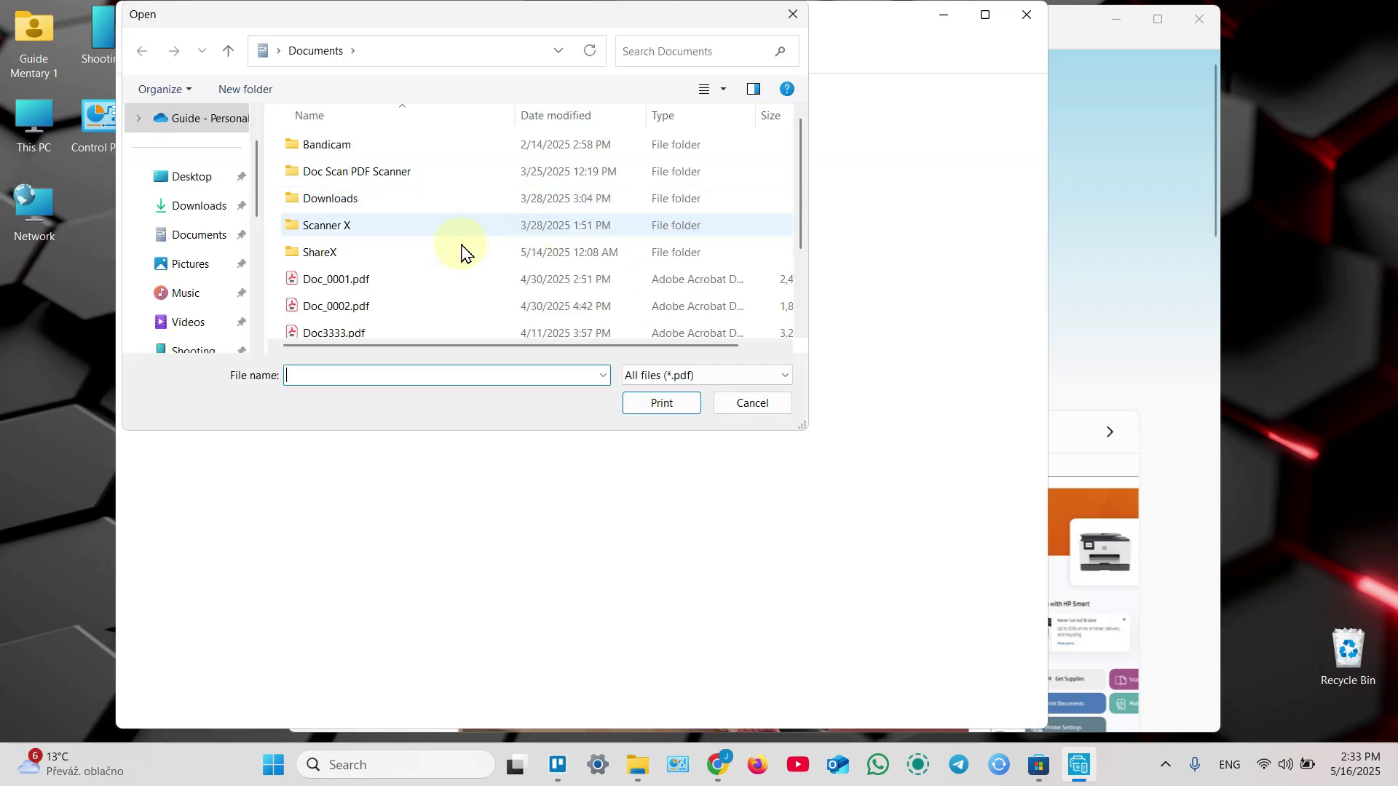
{"action": "left_click", "coordinate": [746, 401]}
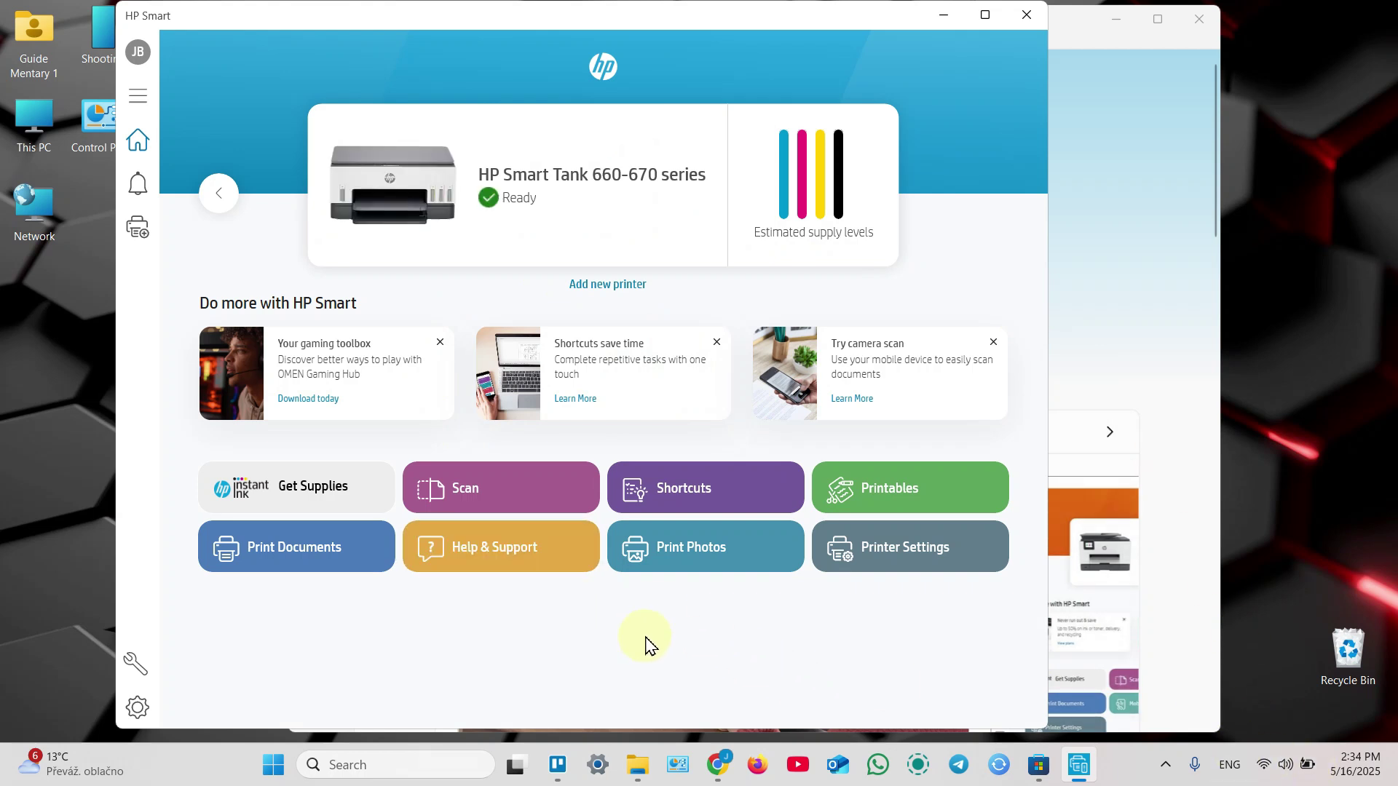
{"action": "mouse_move", "coordinate": [726, 778]}
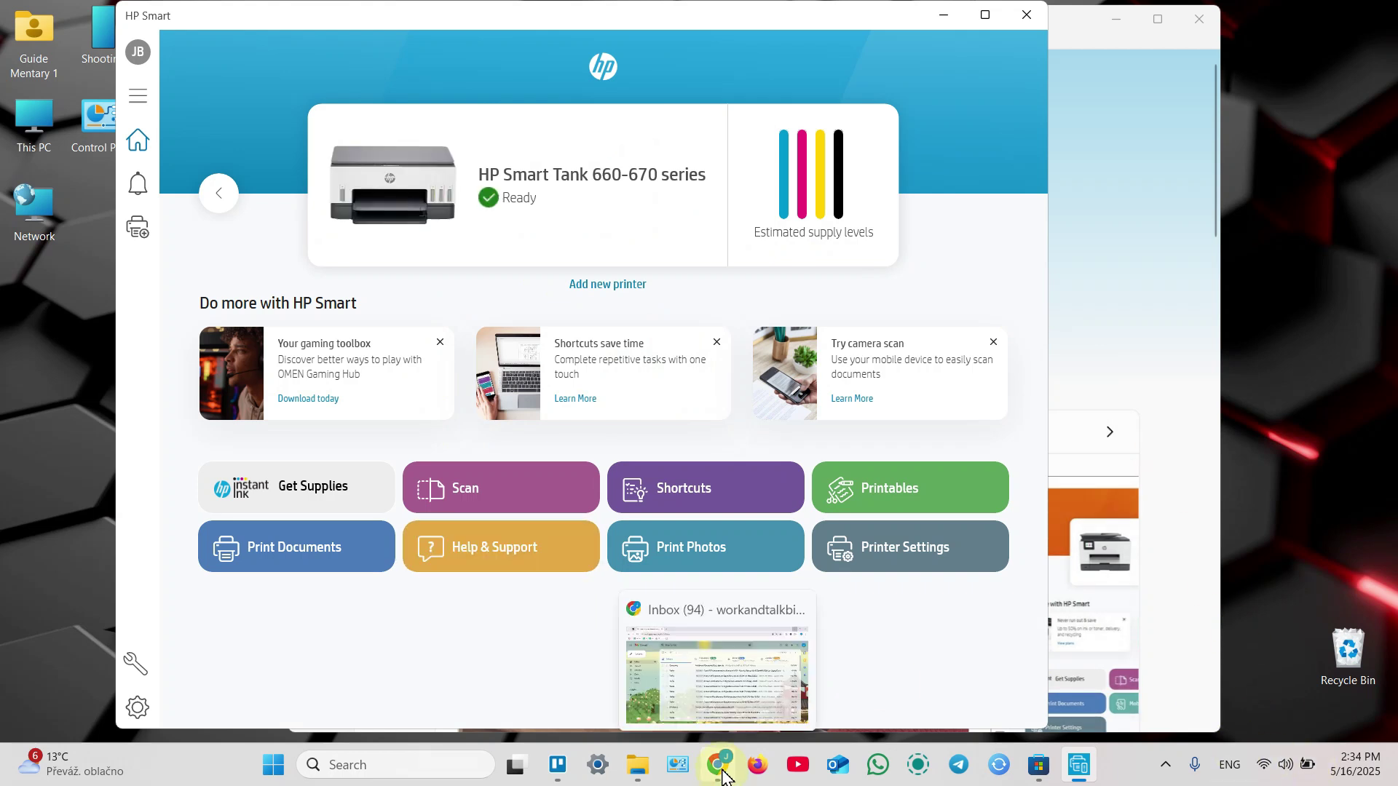
Step: Open the '22 new notifications on SignalGuru' email and bring up its print preview, checking destinations
{"action": "left_click", "coordinate": [723, 778]}
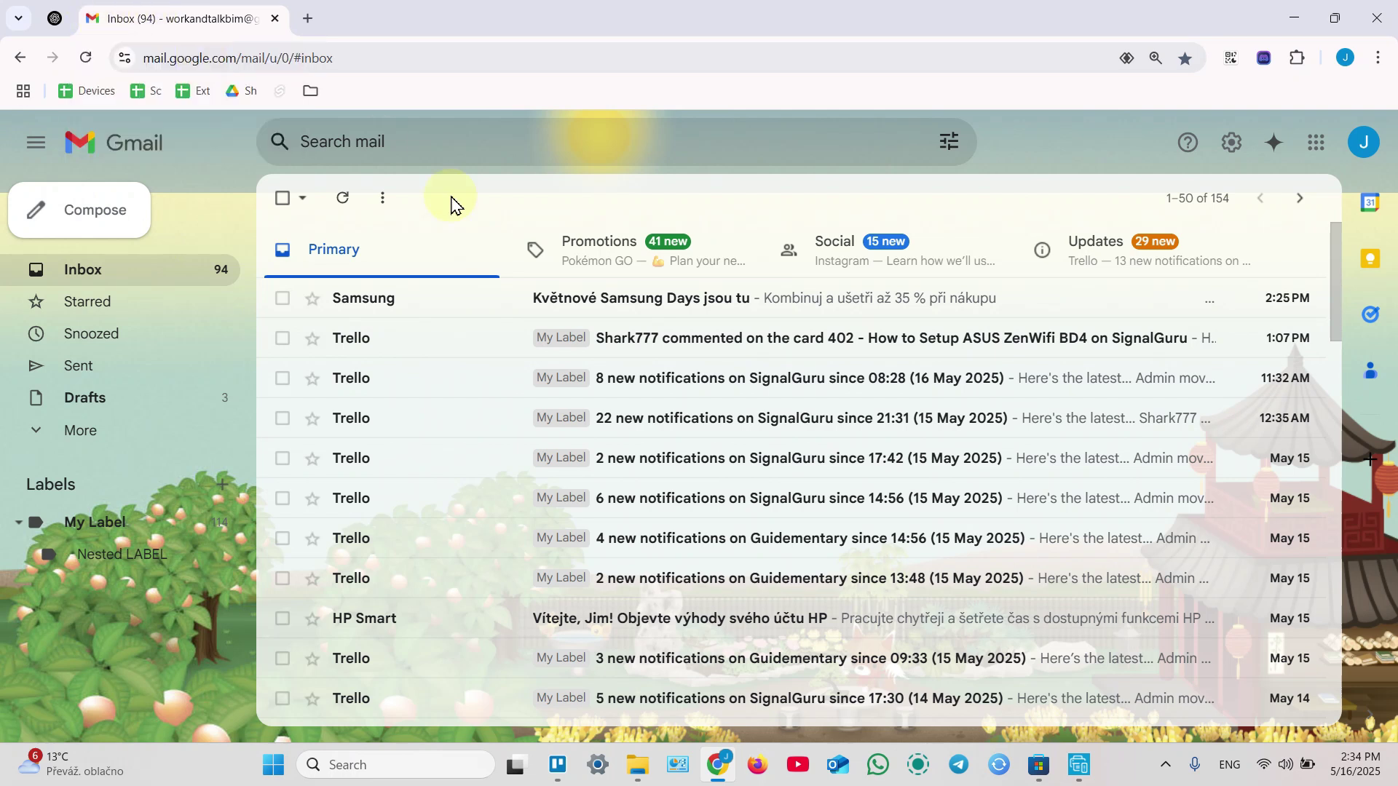
{"action": "scroll", "coordinate": [664, 393], "scroll_direction": "down", "scroll_amount": 3}
{"action": "scroll", "coordinate": [665, 402], "scroll_direction": "up", "scroll_amount": 3}
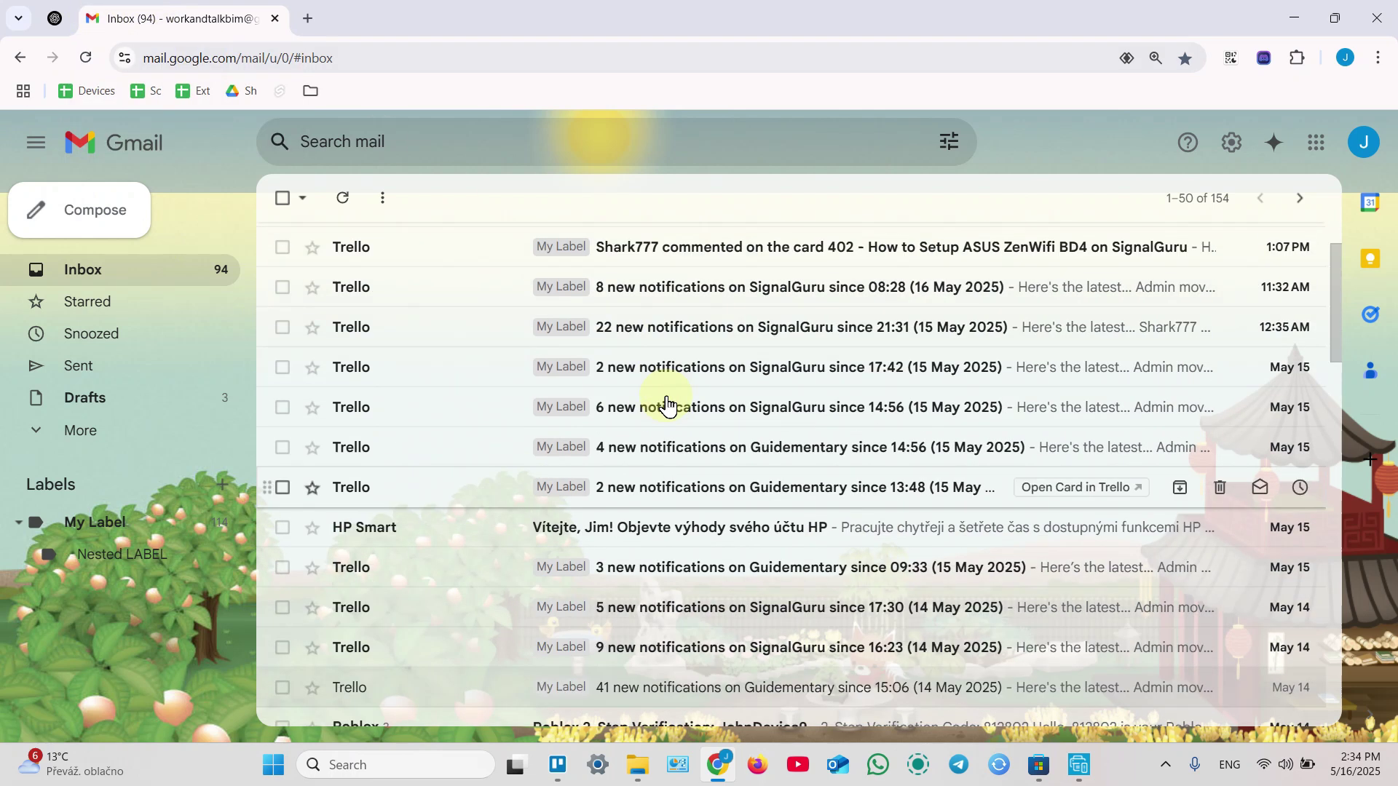
{"action": "left_click", "coordinate": [699, 334]}
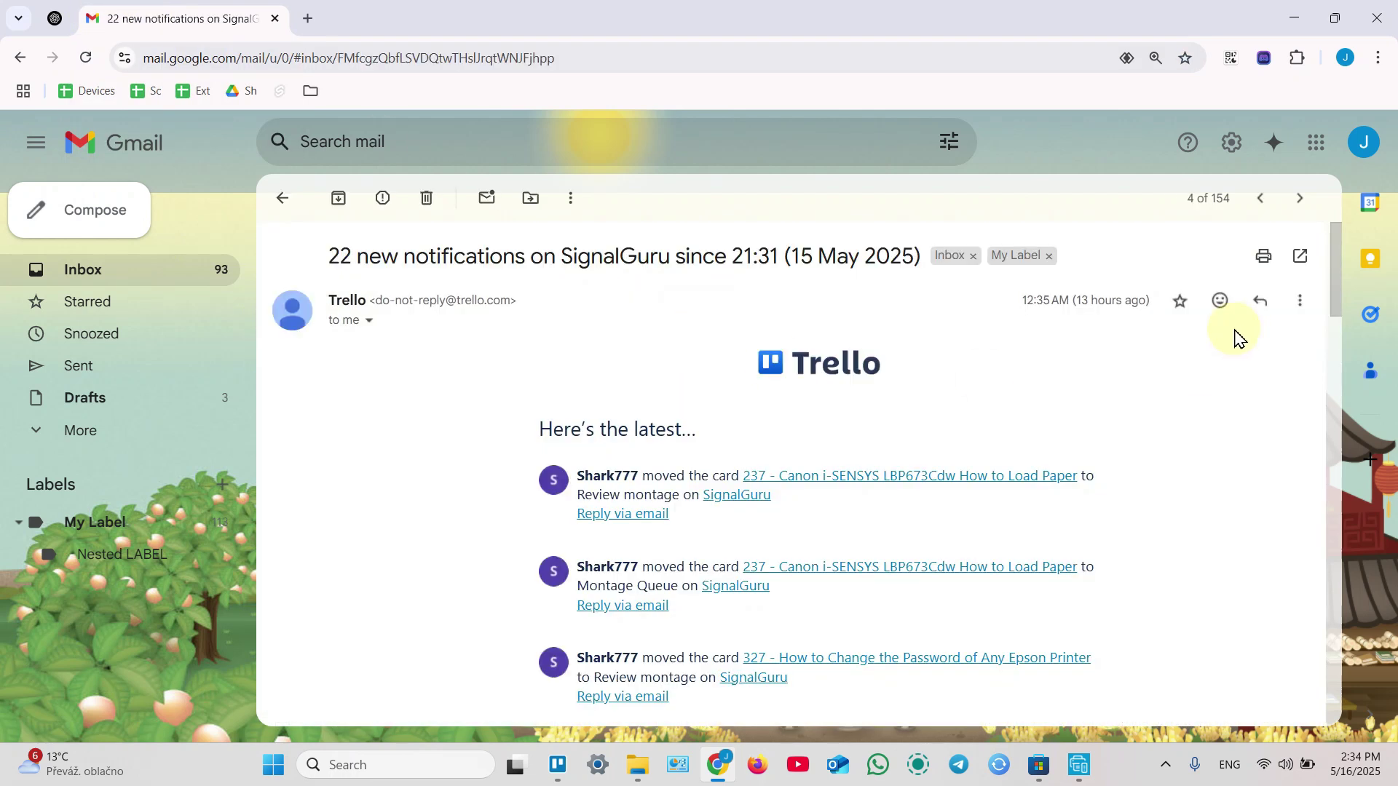
{"action": "left_click", "coordinate": [1267, 259]}
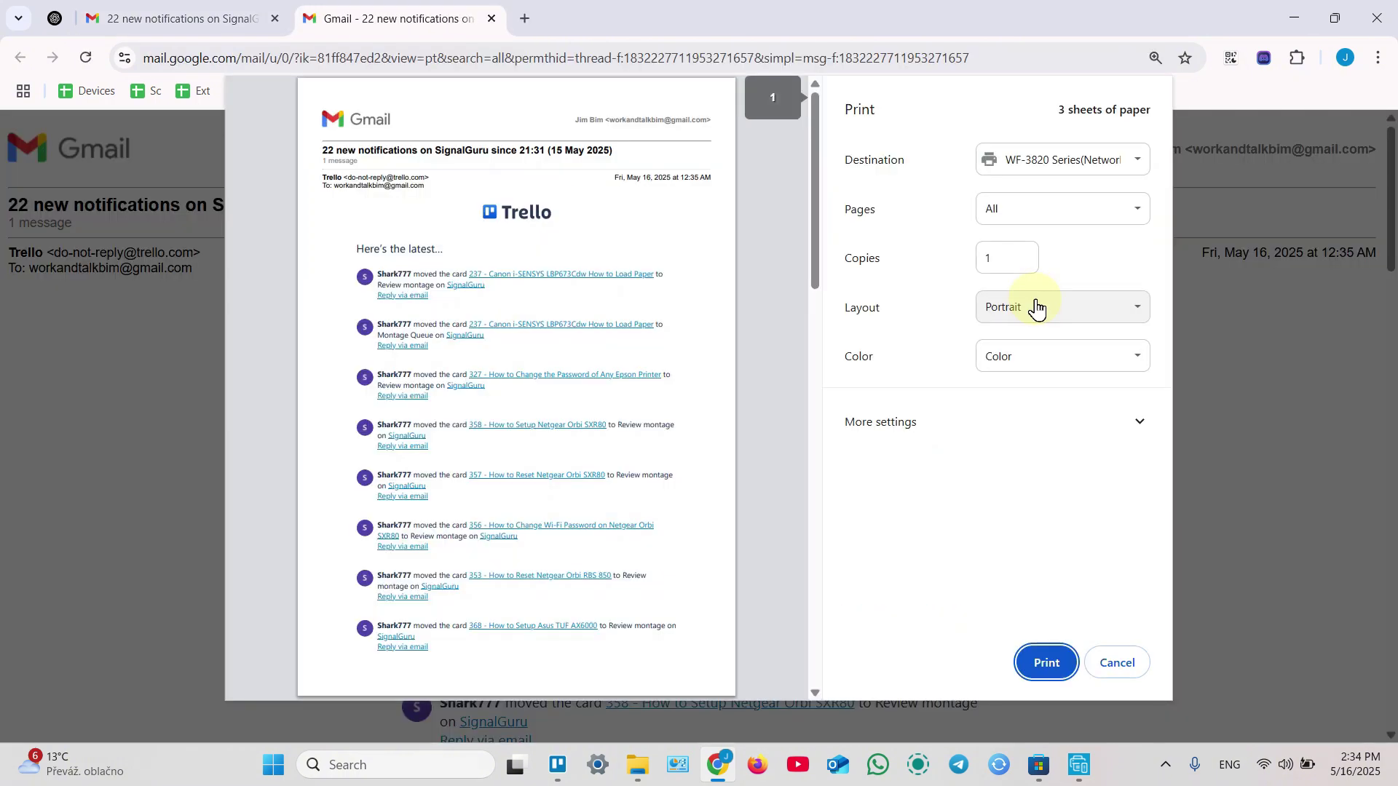
{"action": "left_click", "coordinate": [1061, 166]}
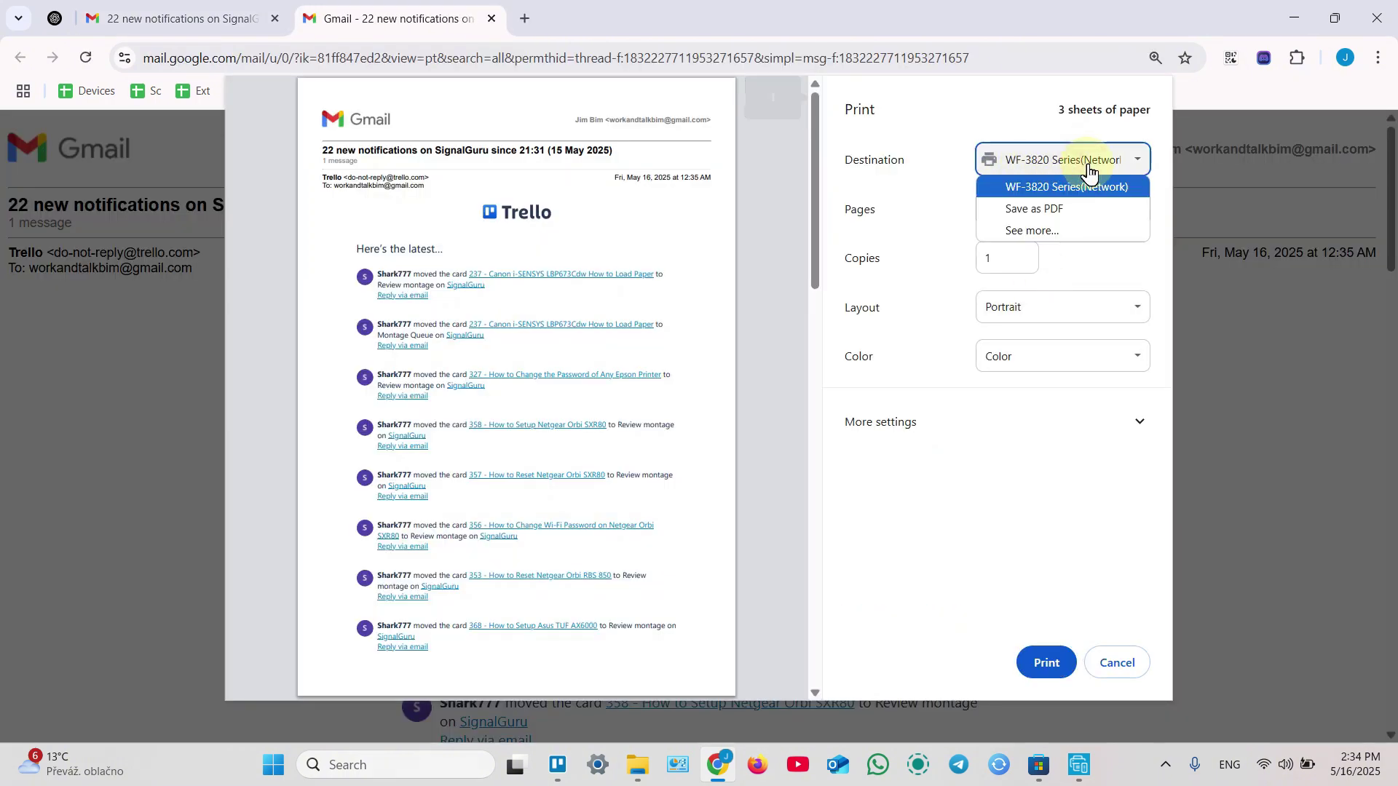
{"action": "left_click", "coordinate": [1095, 166]}
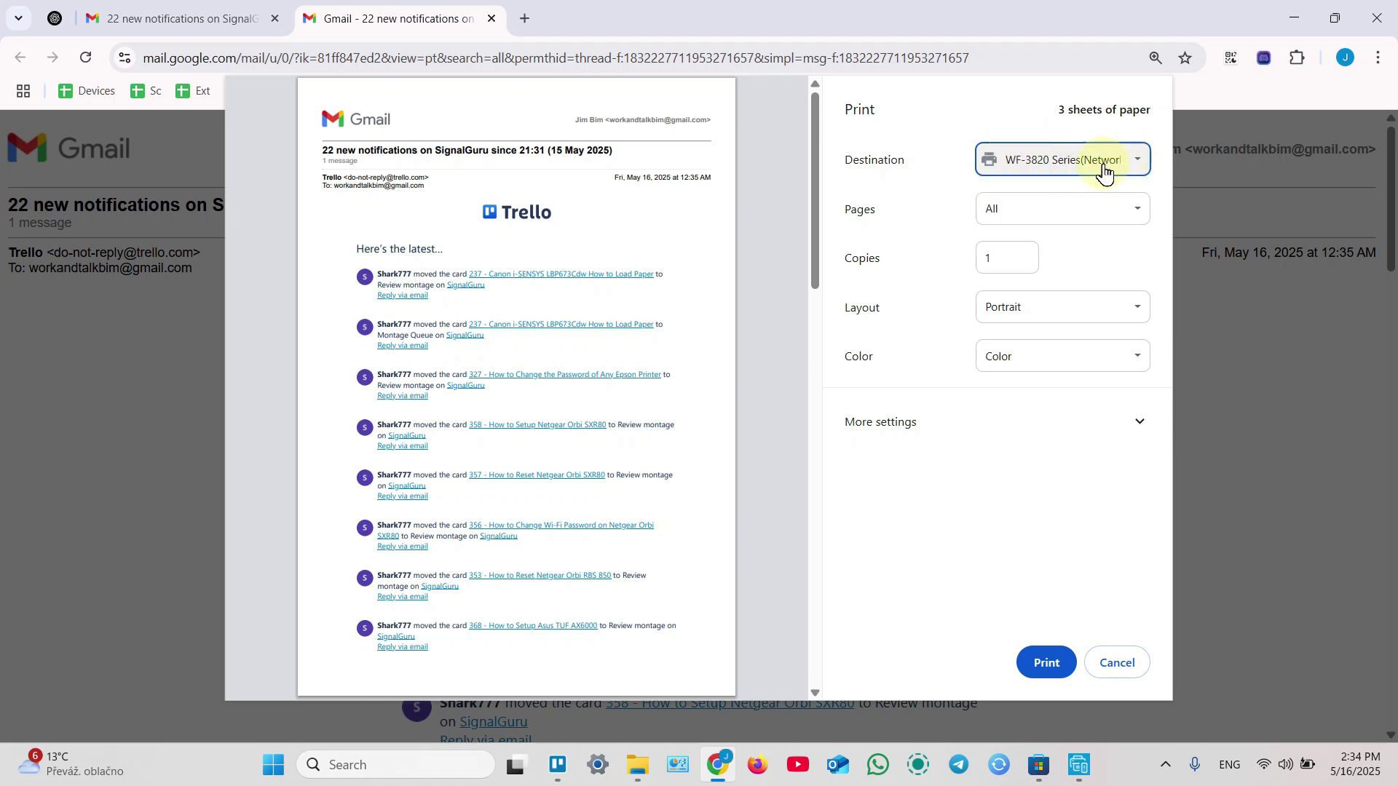
{"action": "left_click", "coordinate": [1049, 164]}
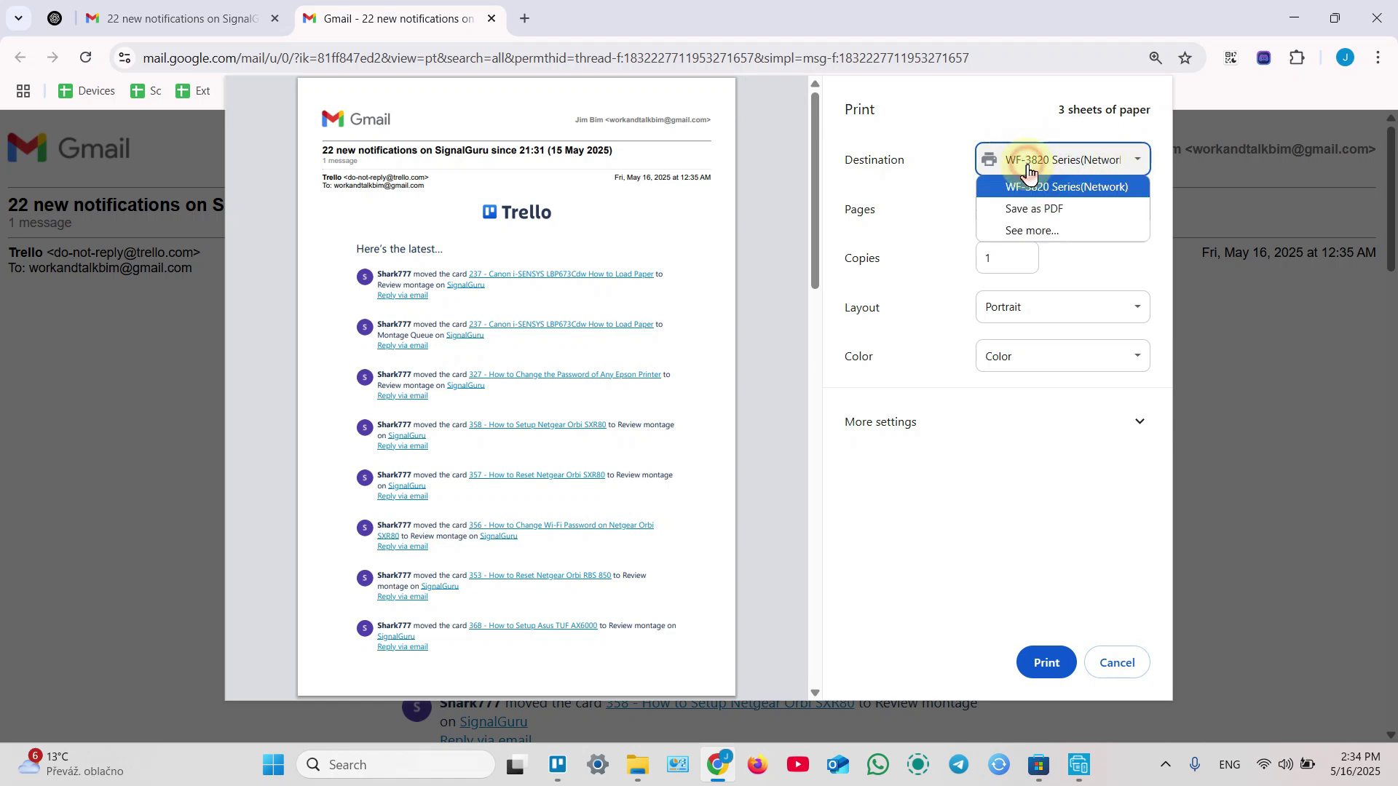
Step: Send the print to the HP Smart Tank 660-670 with a custom page range of 1-3
{"action": "left_click", "coordinate": [1023, 230]}
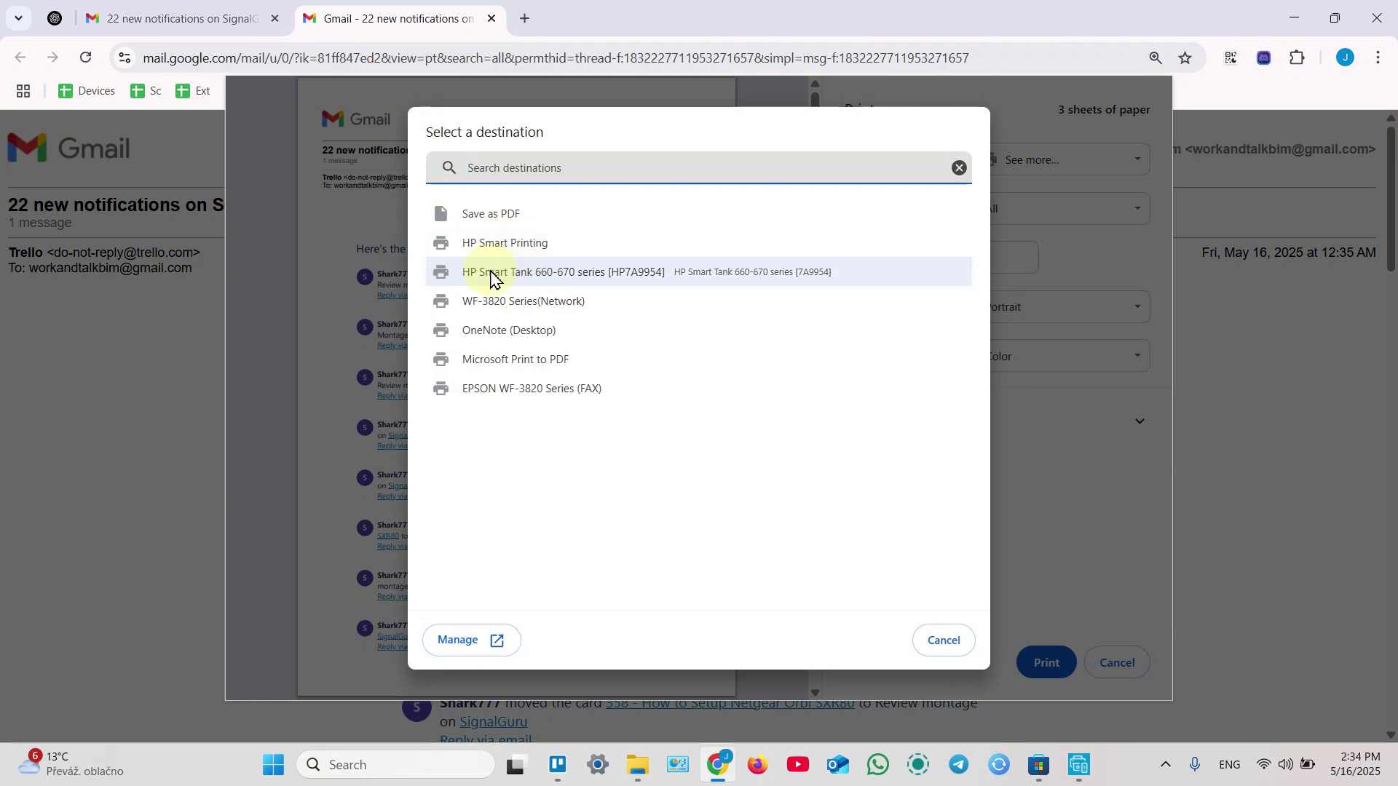
{"action": "left_click", "coordinate": [531, 275]}
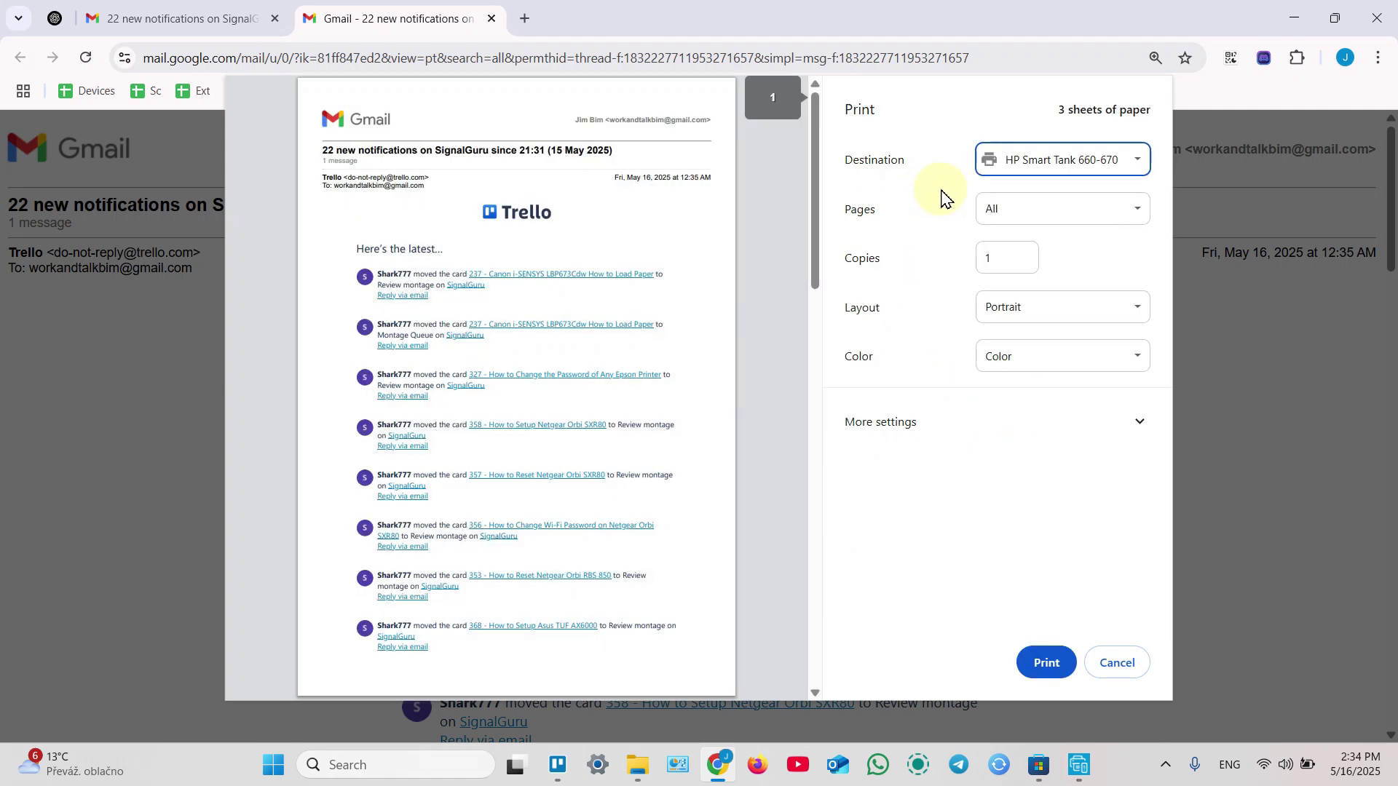
{"action": "left_click", "coordinate": [1041, 209]}
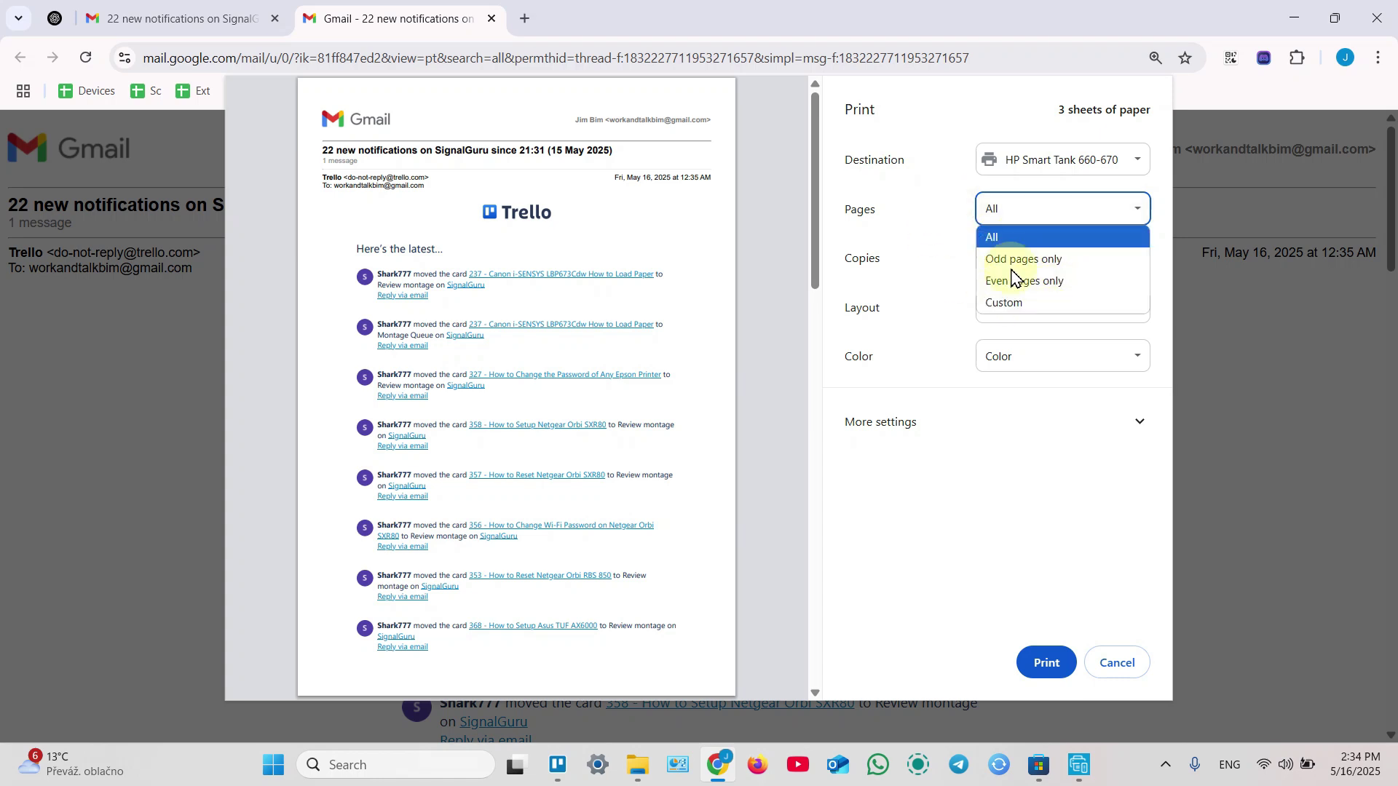
{"action": "left_click", "coordinate": [1035, 303]}
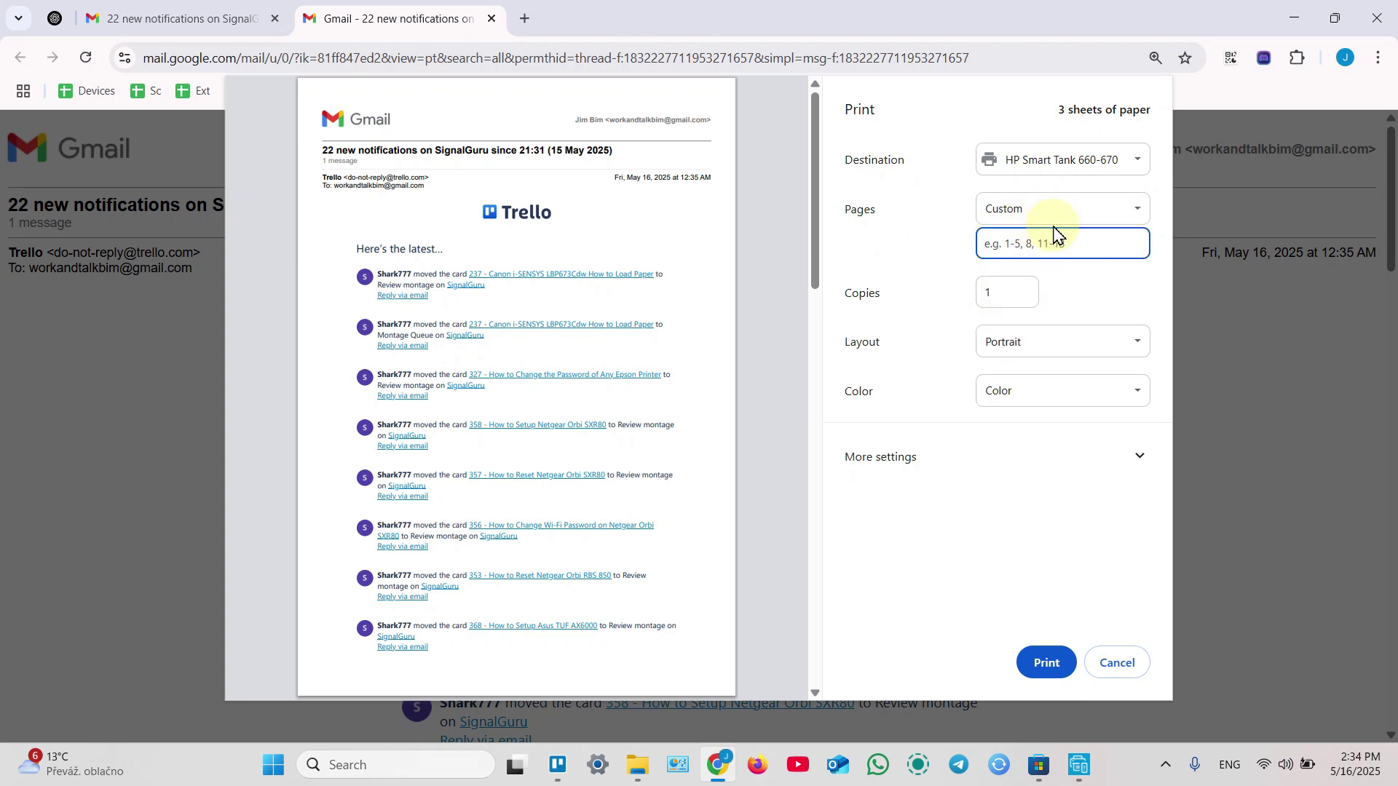
{"action": "type", "text": "1-"}
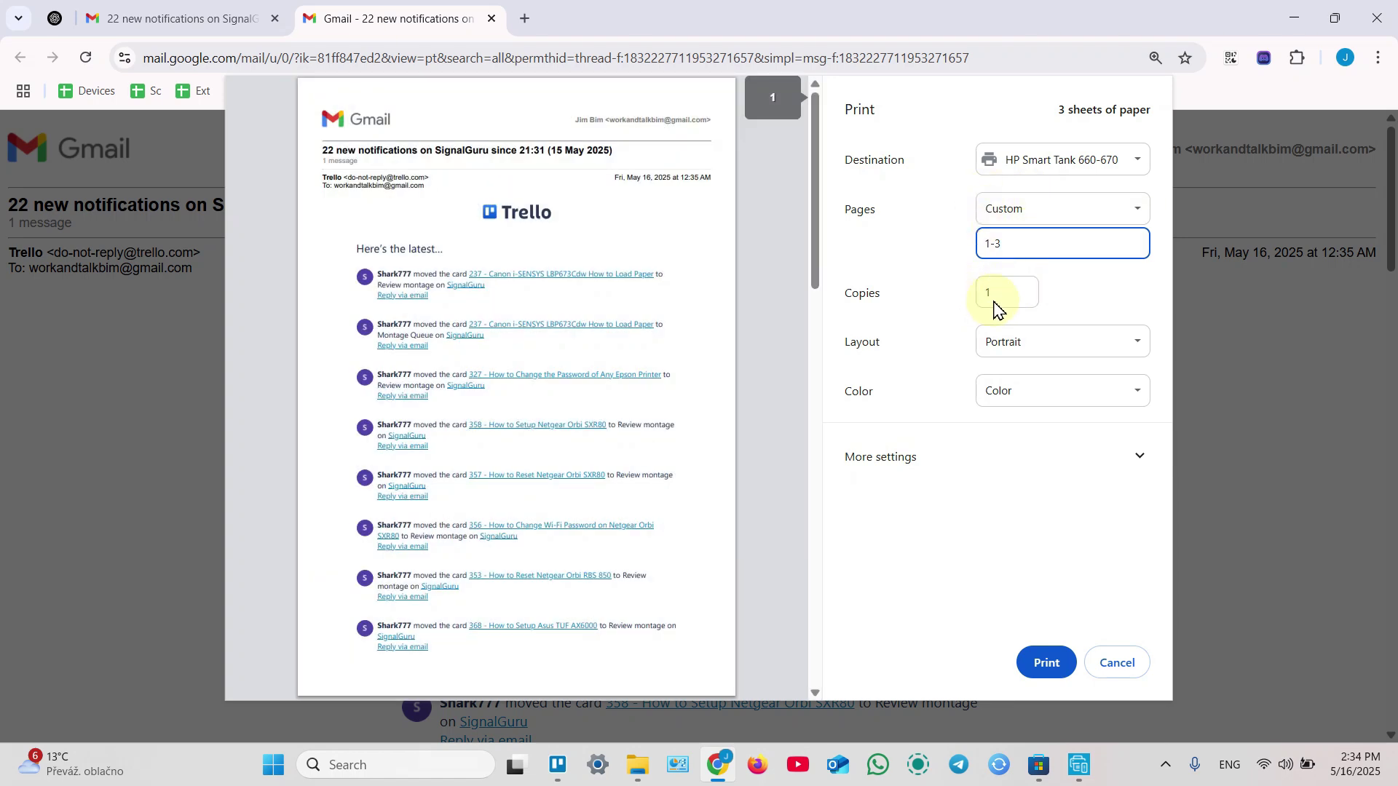
{"action": "type", "text": "3"}
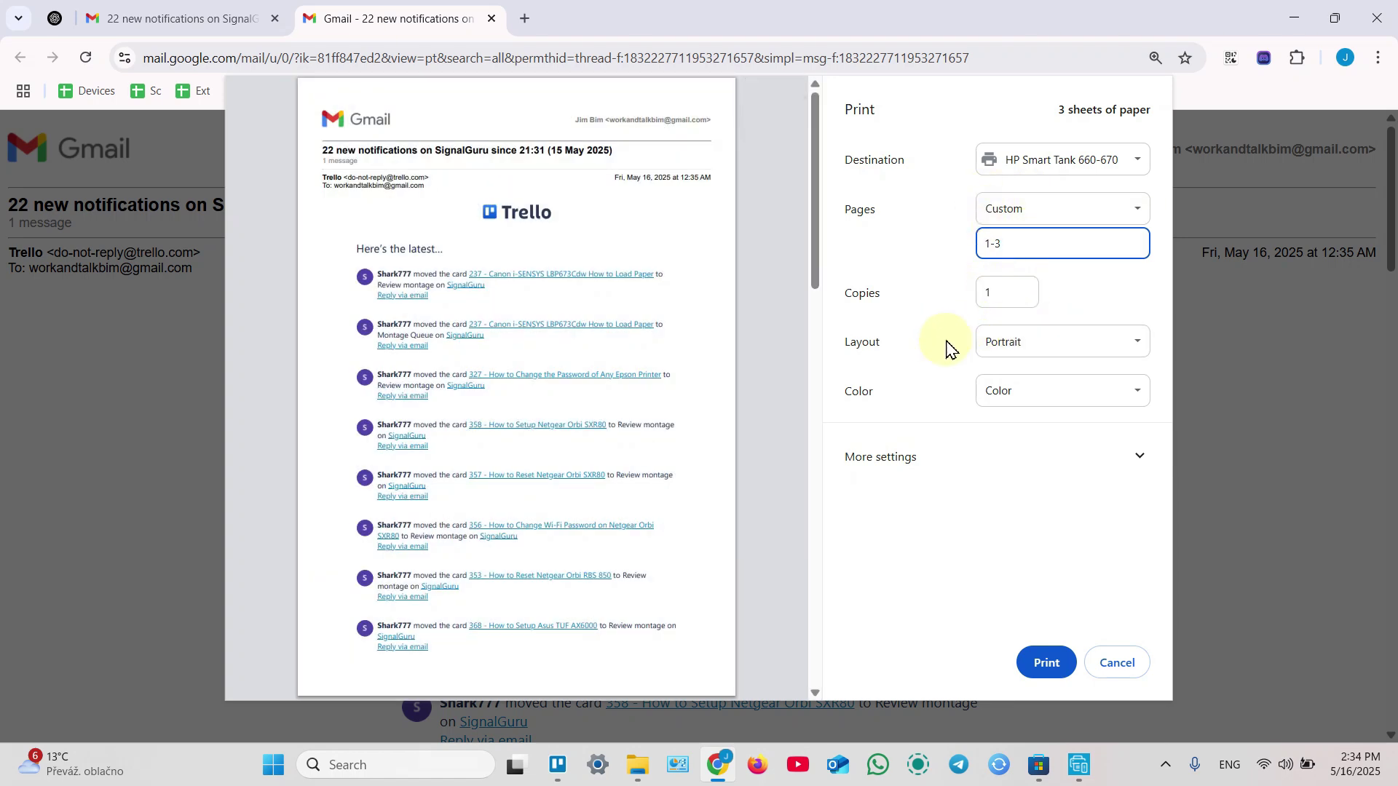
{"action": "left_click", "coordinate": [1011, 348]}
Step: Keep Portrait layout and Color printing, and expand More settings
{"action": "left_click", "coordinate": [931, 324]}
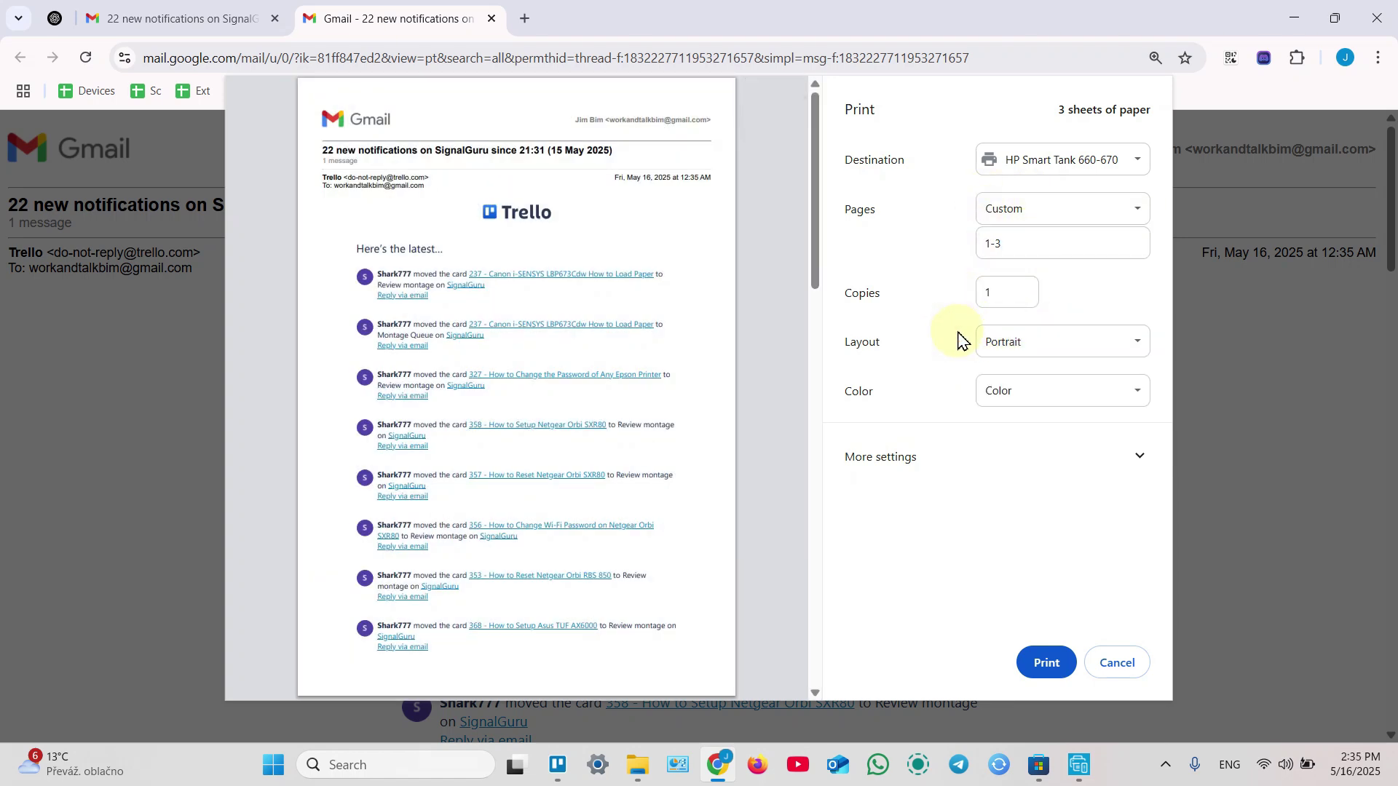
{"action": "left_click", "coordinate": [1030, 391]}
{"action": "left_click", "coordinate": [948, 373]}
{"action": "left_click", "coordinate": [987, 463]}
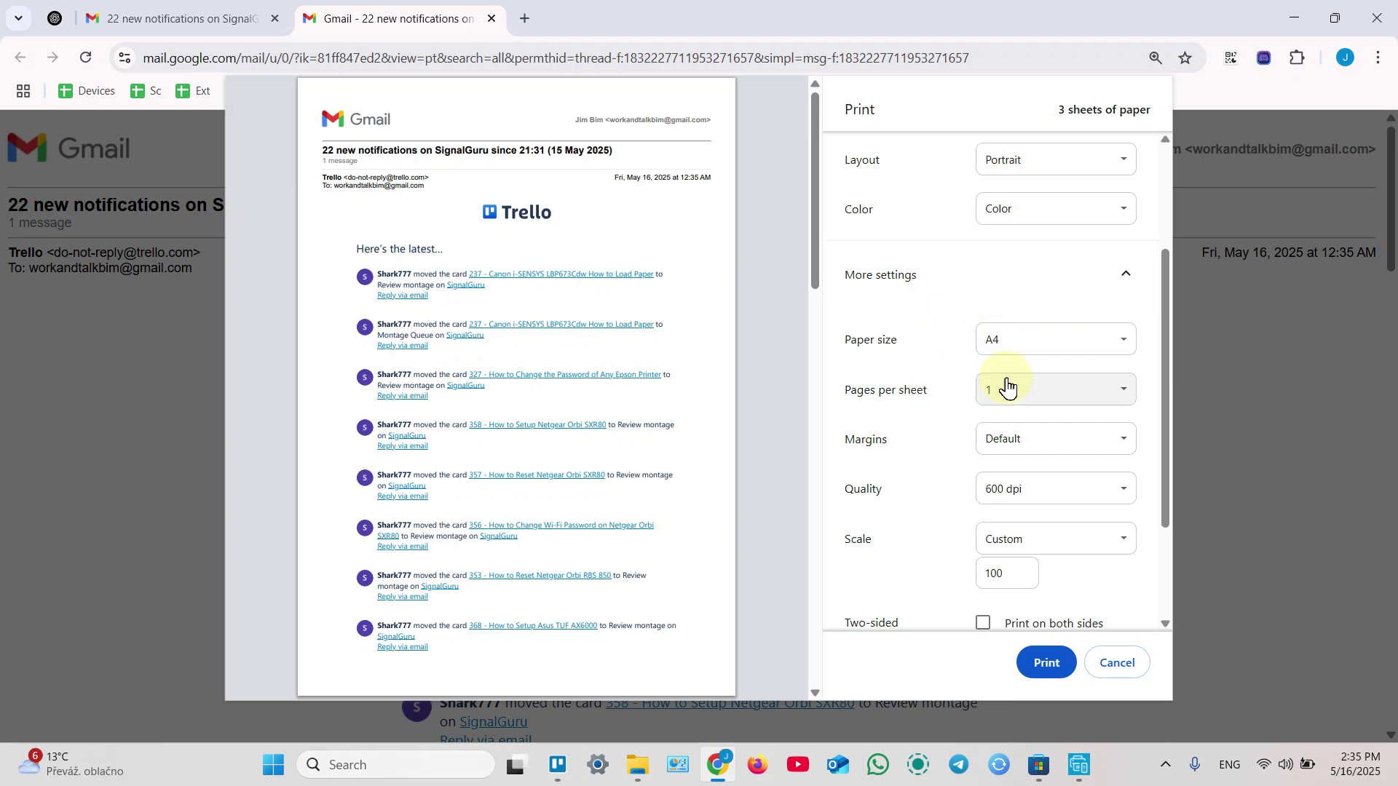
Step: Try pages-per-sheet options, switching between one and two pages per sheet
{"action": "left_click", "coordinate": [1037, 396]}
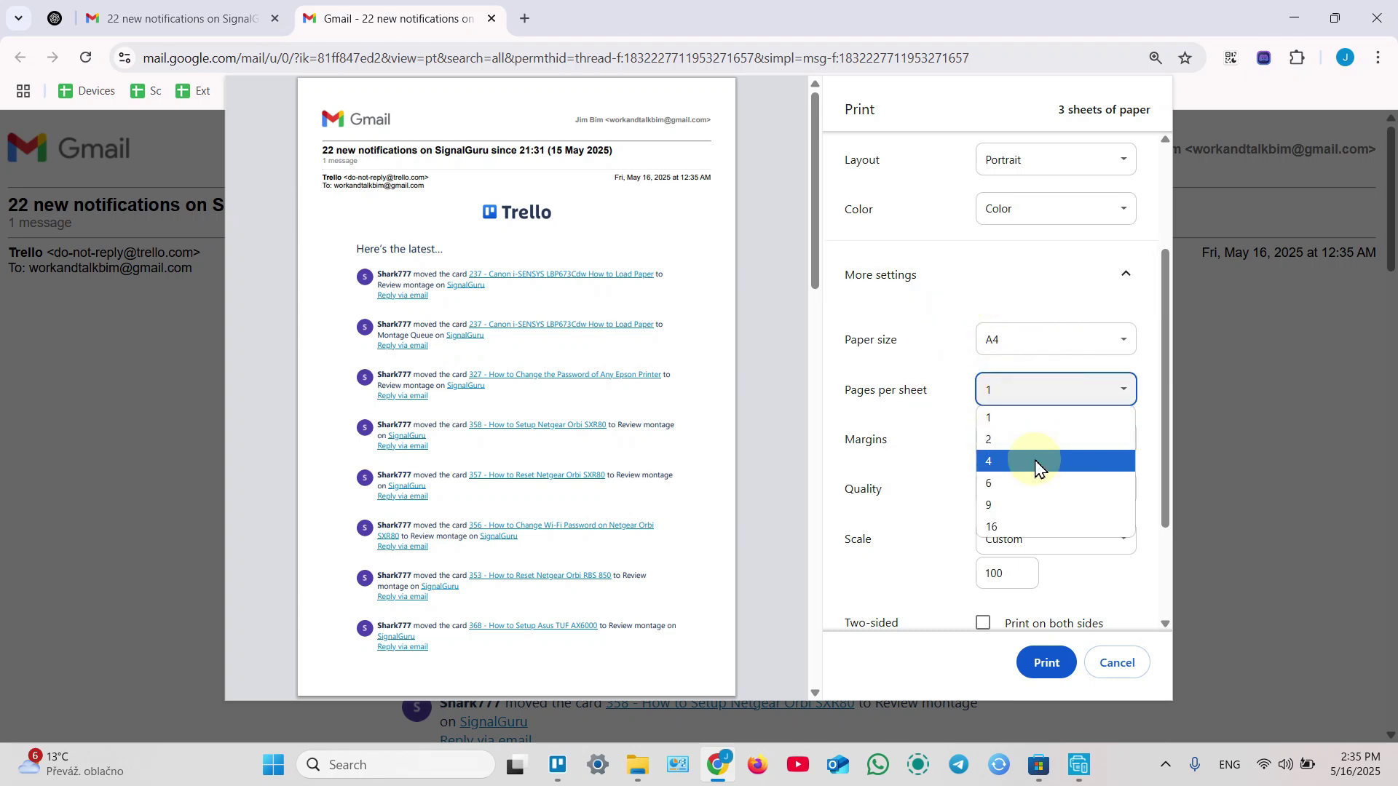
{"action": "left_click", "coordinate": [992, 439]}
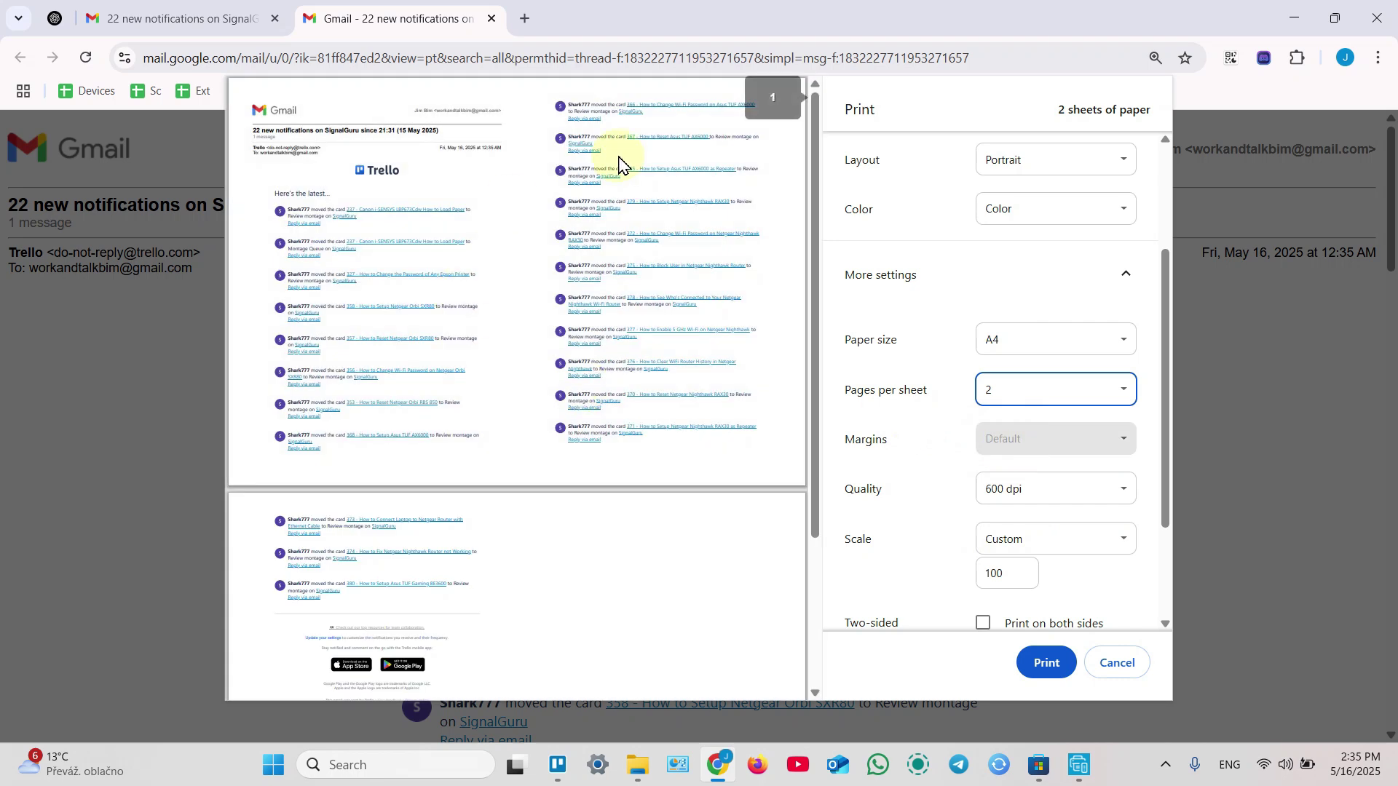
{"action": "scroll", "coordinate": [1002, 371], "scroll_direction": "down", "scroll_amount": 1}
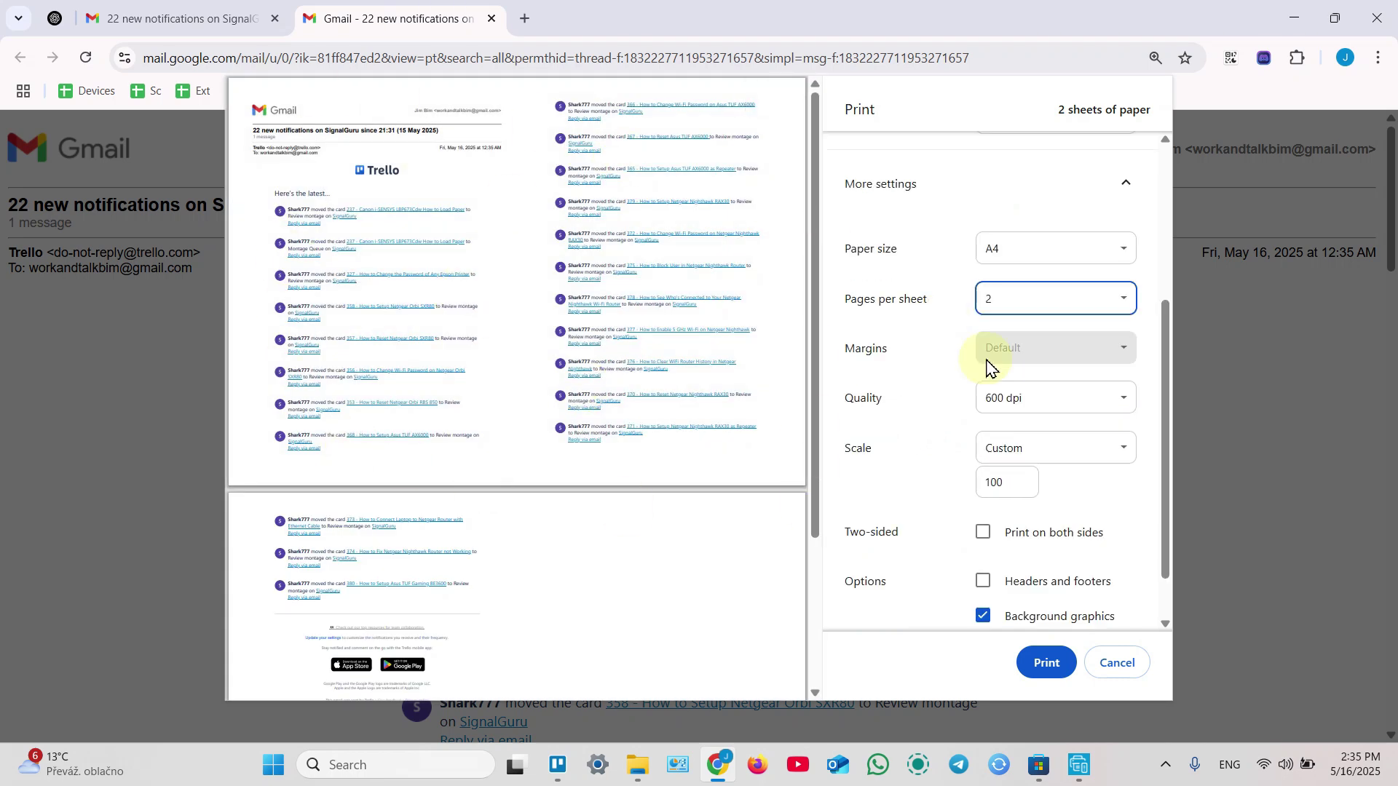
{"action": "left_click", "coordinate": [1022, 306]}
{"action": "left_click", "coordinate": [1028, 322]}
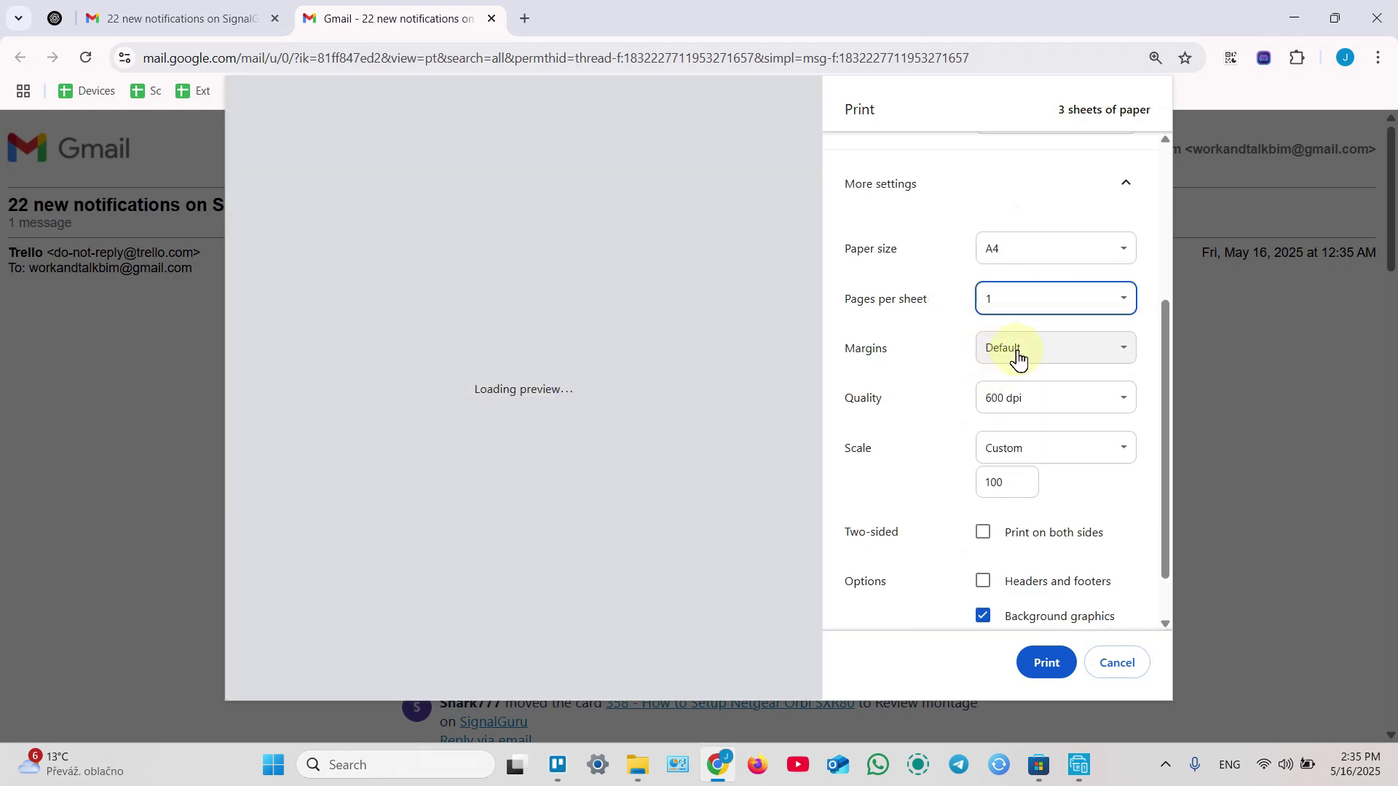
{"action": "left_click", "coordinate": [988, 306]}
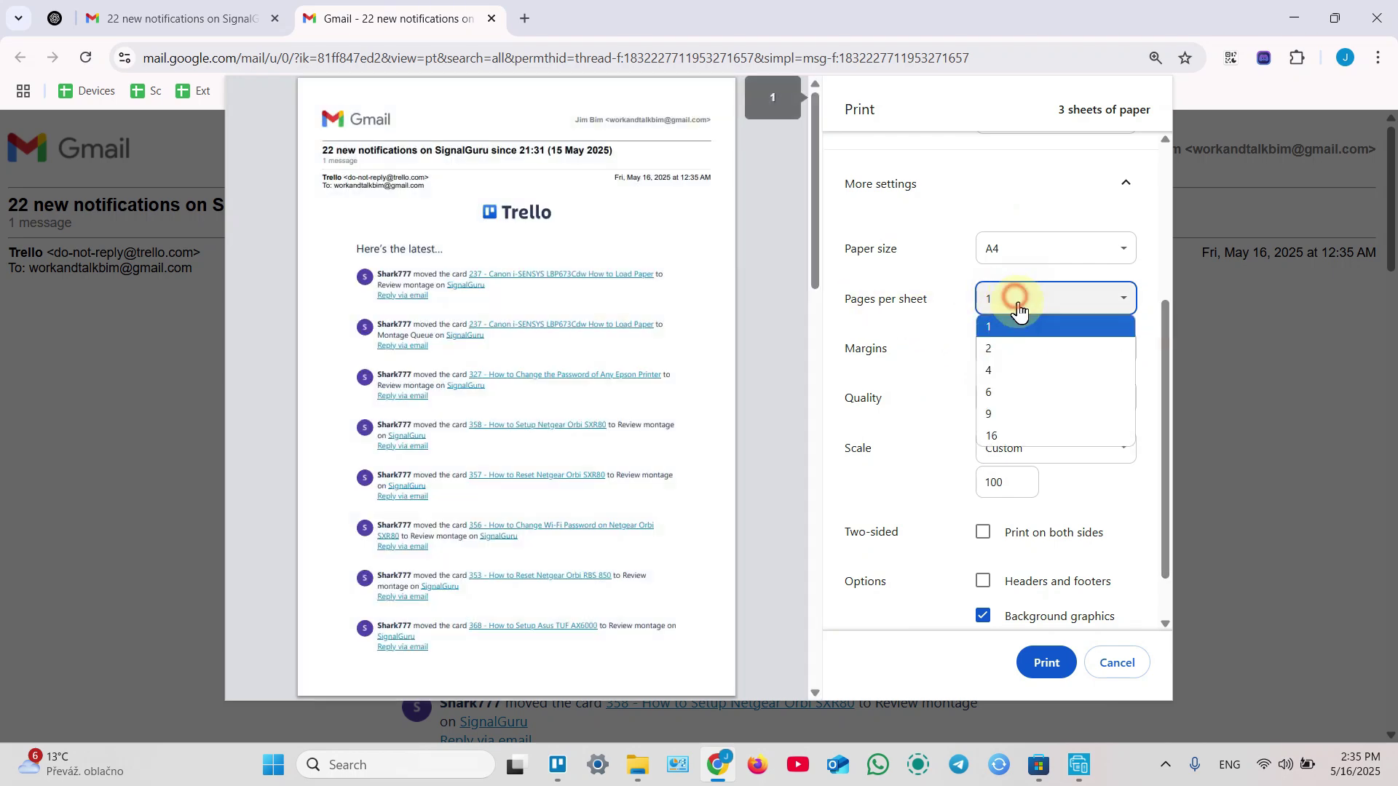
{"action": "left_click", "coordinate": [1009, 348]}
Step: Keep 600 dpi print quality and set a Custom print scale of 50%
{"action": "left_click", "coordinate": [1044, 397]}
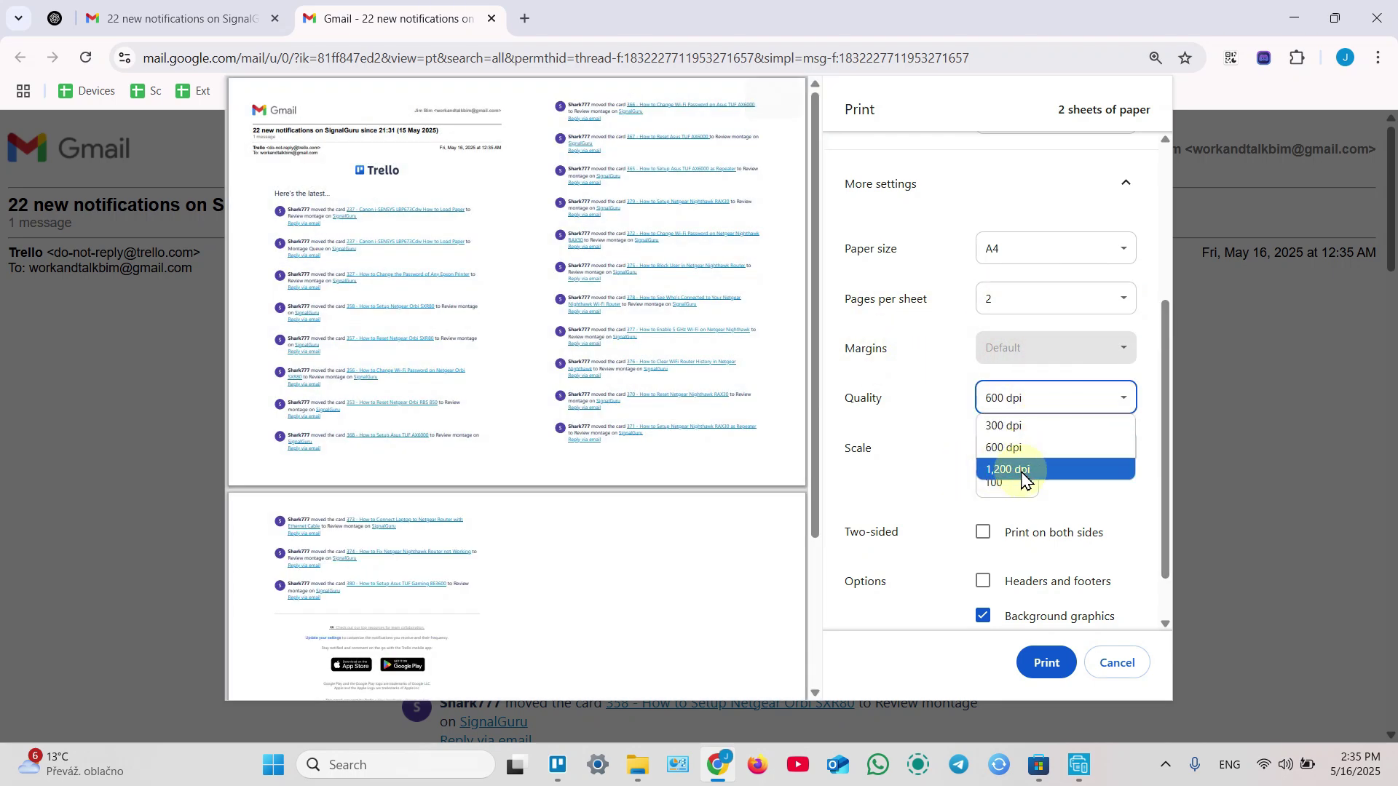
{"action": "left_click", "coordinate": [1011, 448]}
{"action": "scroll", "coordinate": [872, 357], "scroll_direction": "down", "scroll_amount": 1}
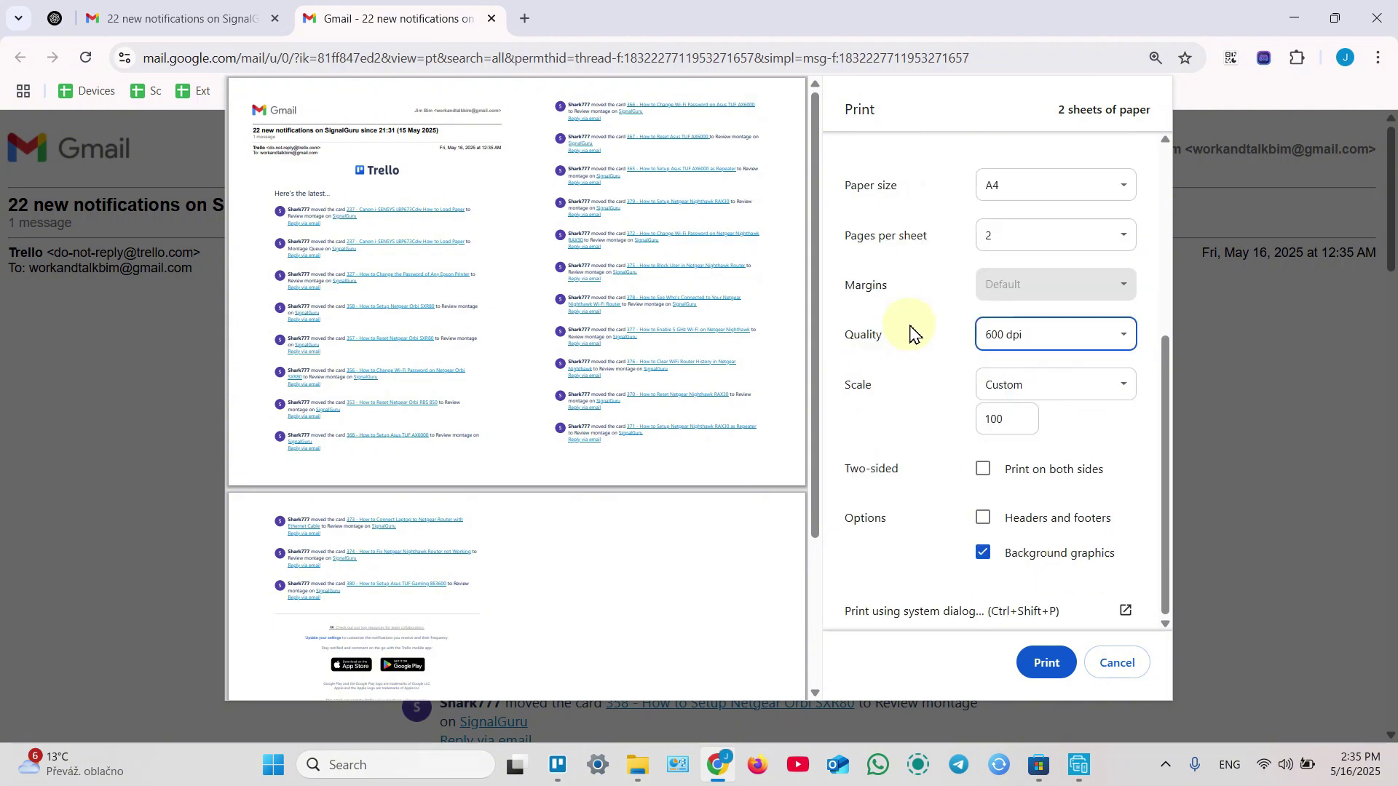
{"action": "left_click", "coordinate": [1011, 390]}
{"action": "left_click", "coordinate": [922, 380]}
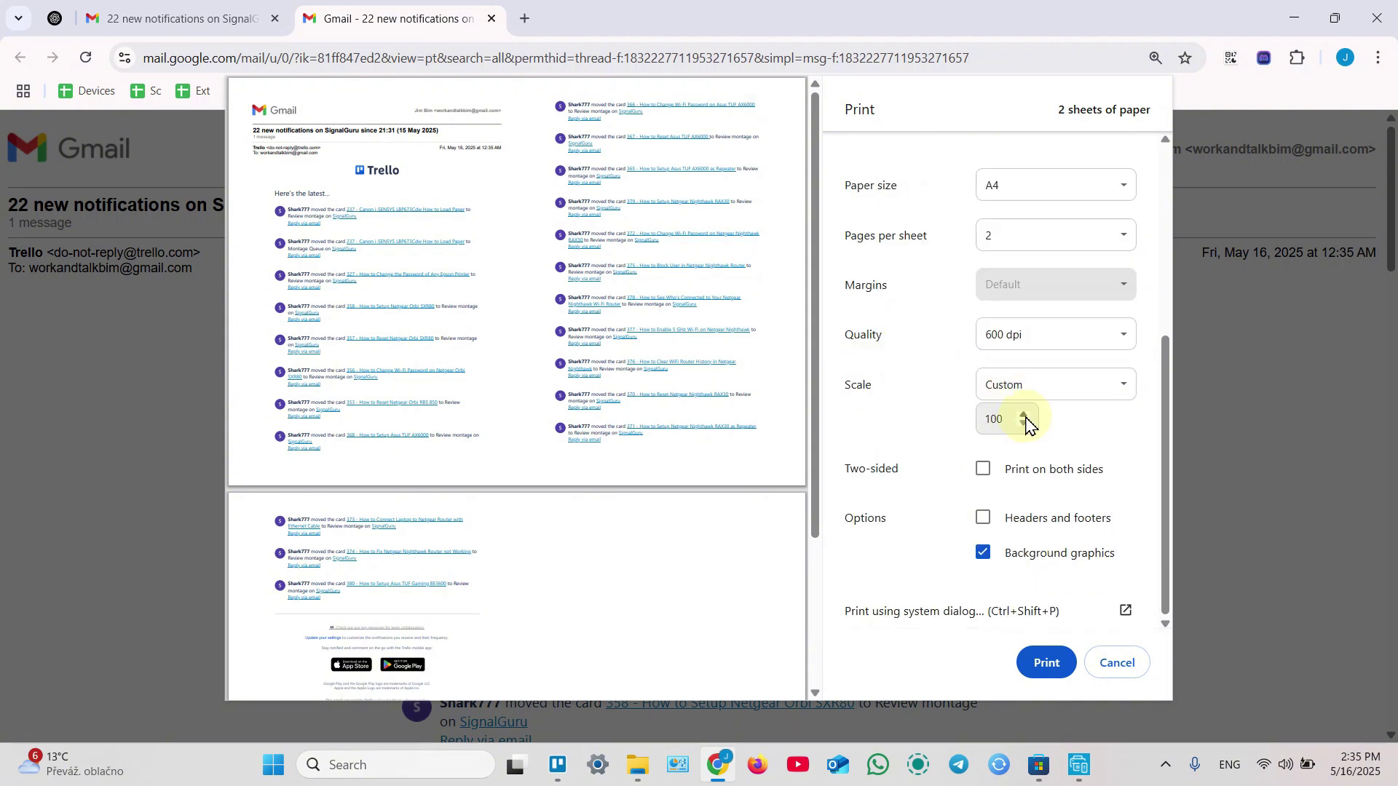
{"action": "left_click", "coordinate": [1025, 417]}
{"action": "left_click", "coordinate": [1026, 418]}
{"action": "left_click", "coordinate": [1025, 418]}
{"action": "left_click", "coordinate": [1024, 419]}
{"action": "left_click", "coordinate": [1025, 424]}
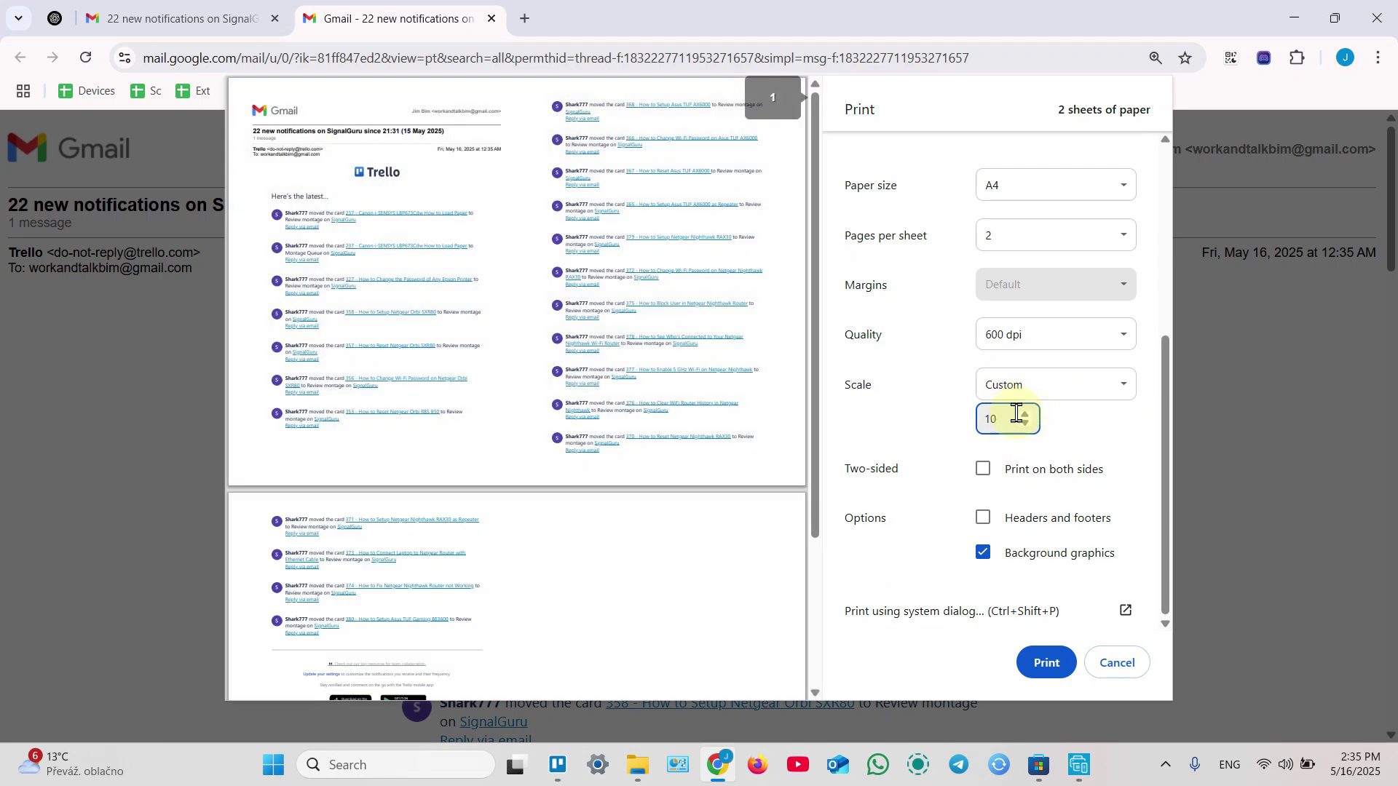
{"action": "type", "text": "50"}
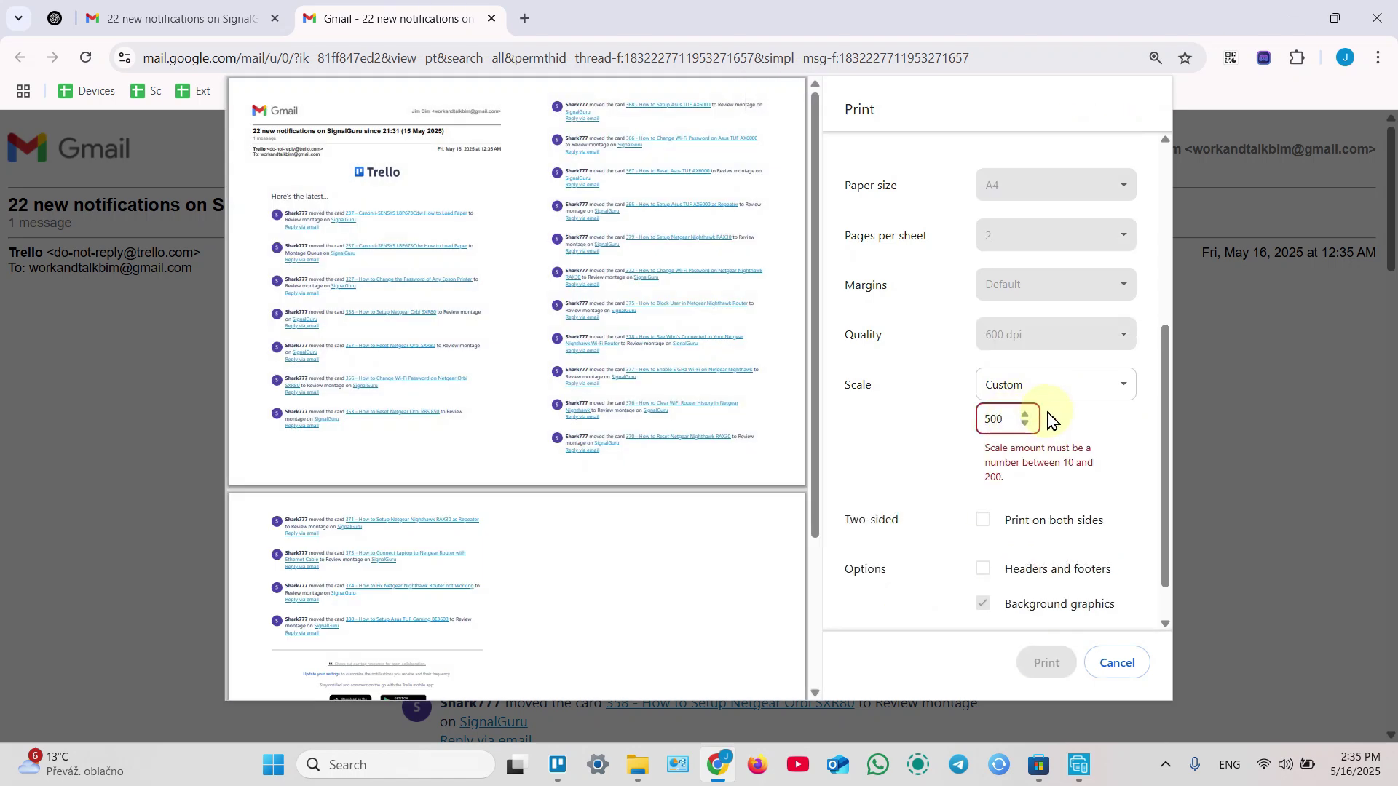
{"action": "left_click", "coordinate": [1061, 430]}
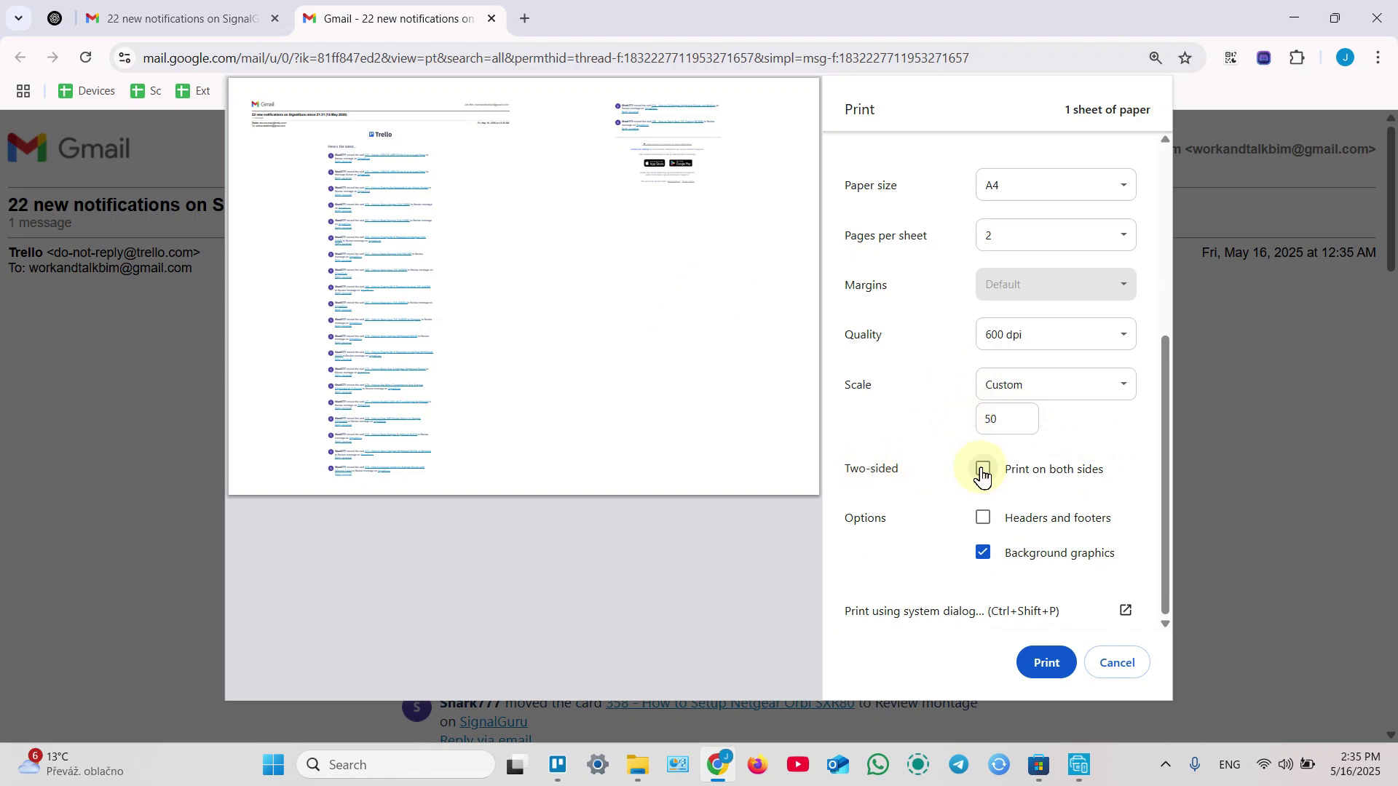
Step: Turn on printing on both sides and set one page per sheet
{"action": "left_click", "coordinate": [982, 468]}
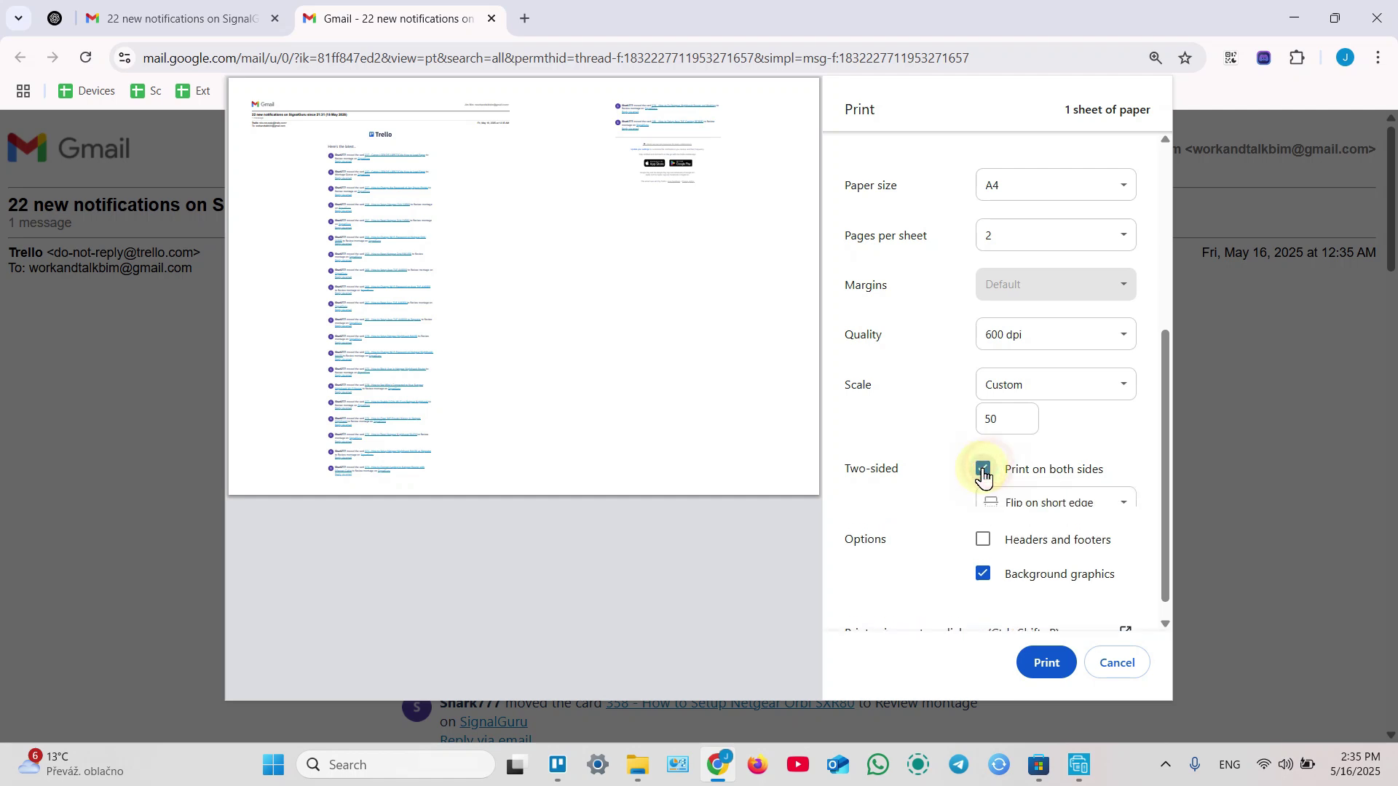
{"action": "scroll", "coordinate": [976, 473], "scroll_direction": "up", "scroll_amount": 3}
{"action": "left_click", "coordinate": [1034, 412]}
{"action": "left_click", "coordinate": [1012, 448]}
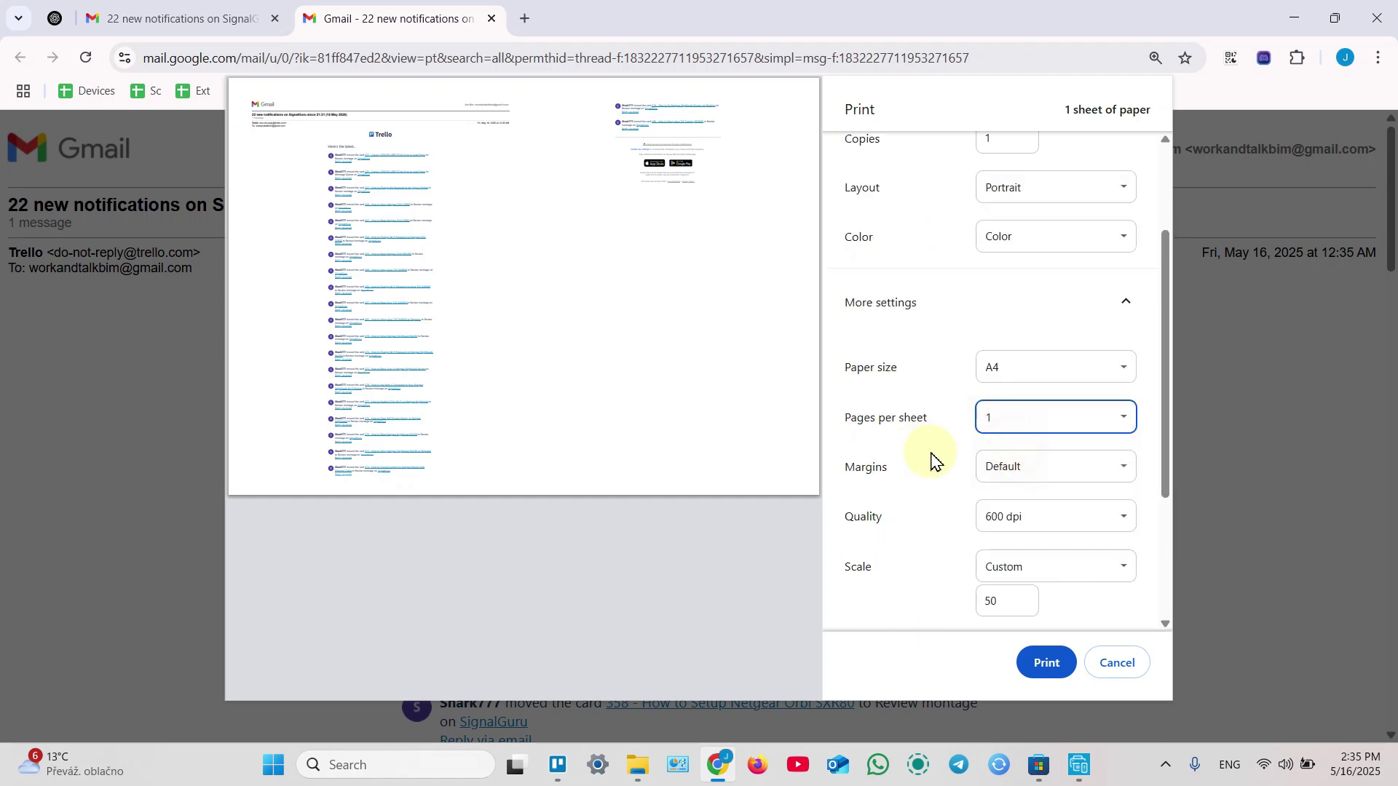
{"action": "scroll", "coordinate": [946, 463], "scroll_direction": "down", "scroll_amount": 3}
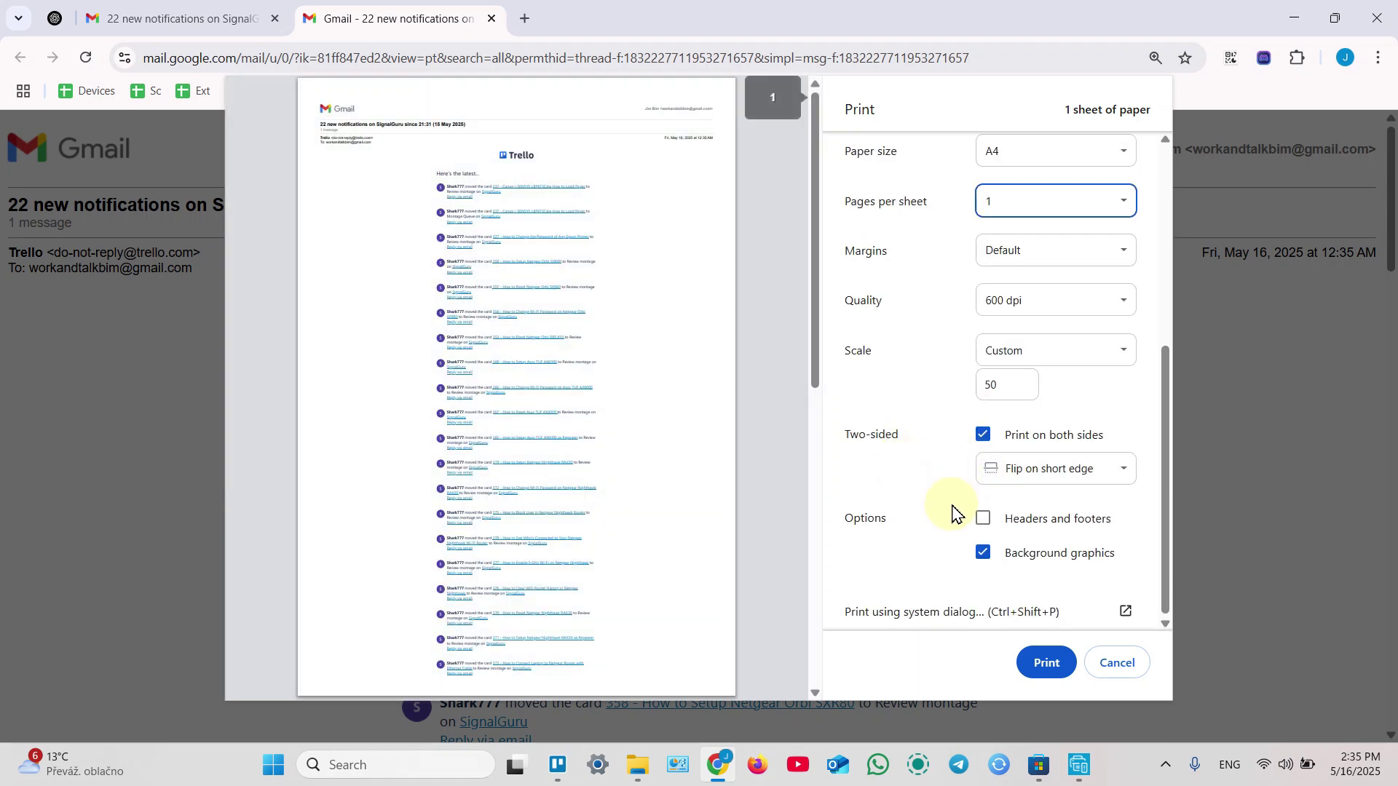
Step: Include headers and footers in the Chrome printout
{"action": "left_click", "coordinate": [984, 525]}
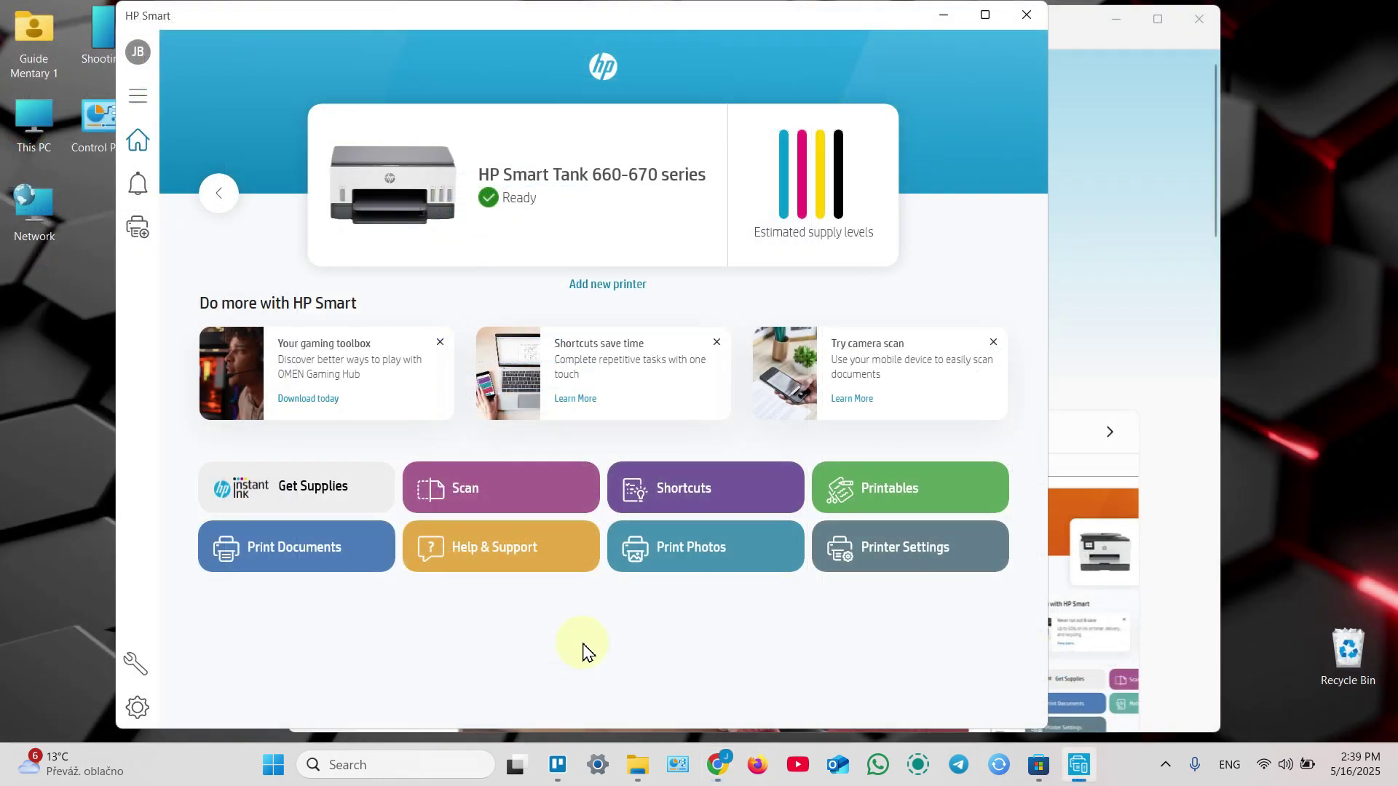
Step: Open Scan and set the scan area to Entire Scan Area, keeping the Document preset
{"action": "left_click", "coordinate": [486, 495]}
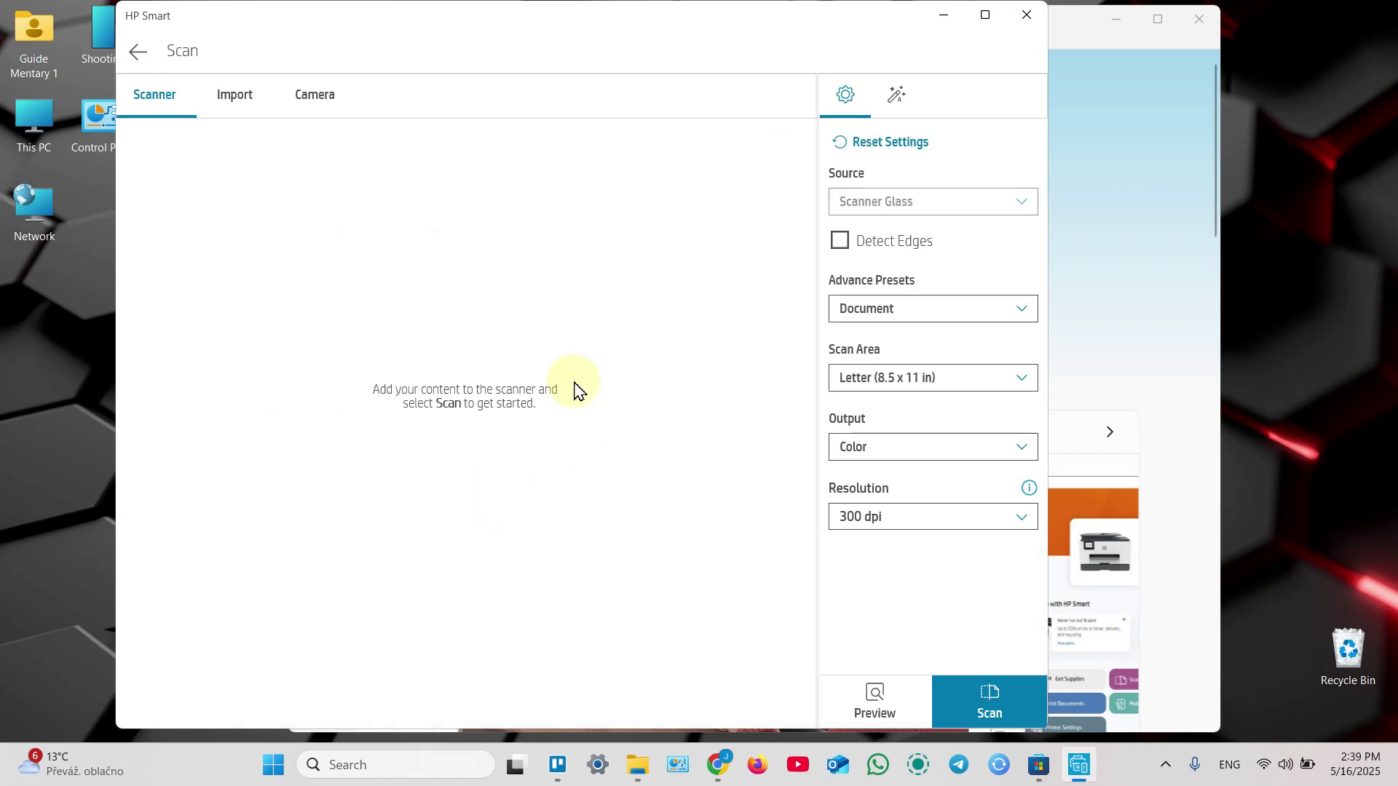
{"action": "left_click", "coordinate": [864, 313]}
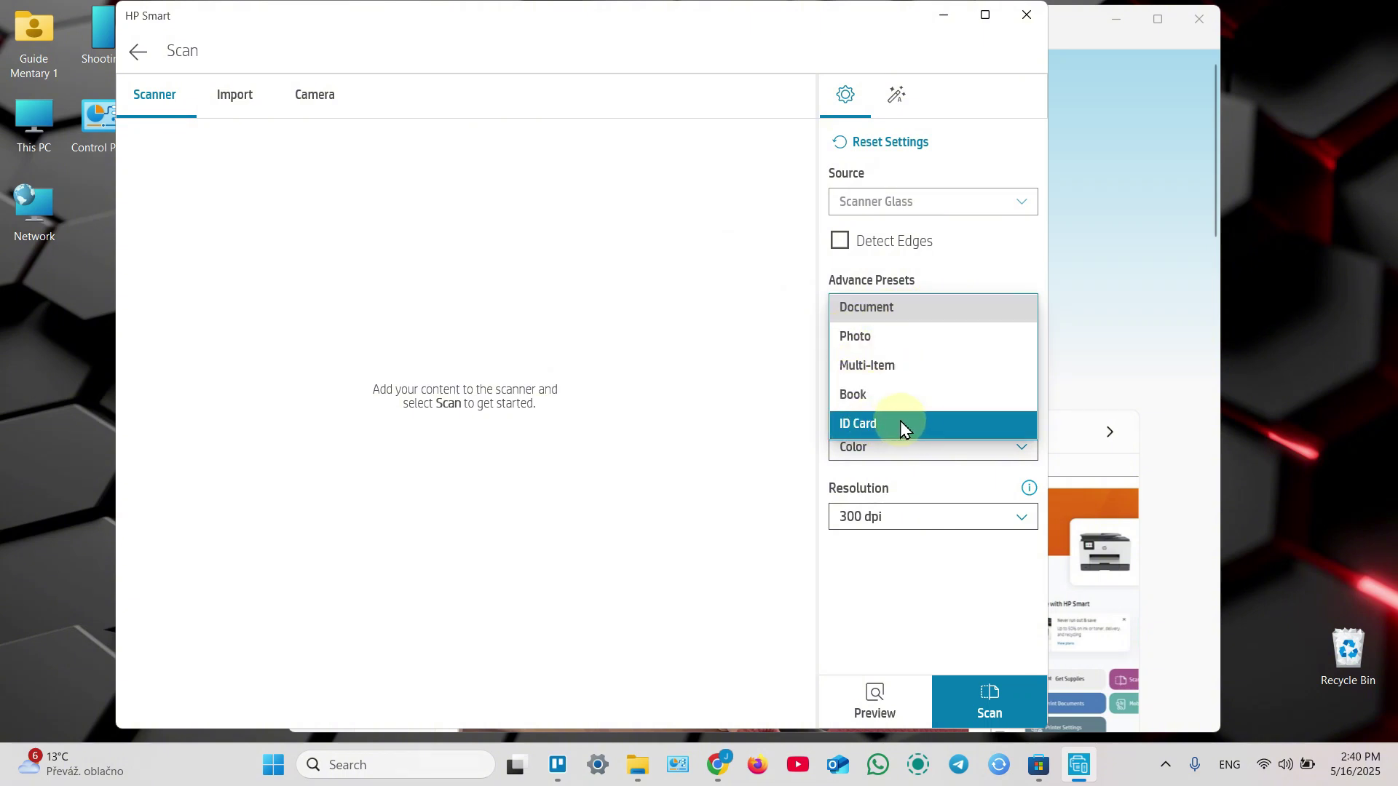
{"action": "left_click", "coordinate": [975, 266]}
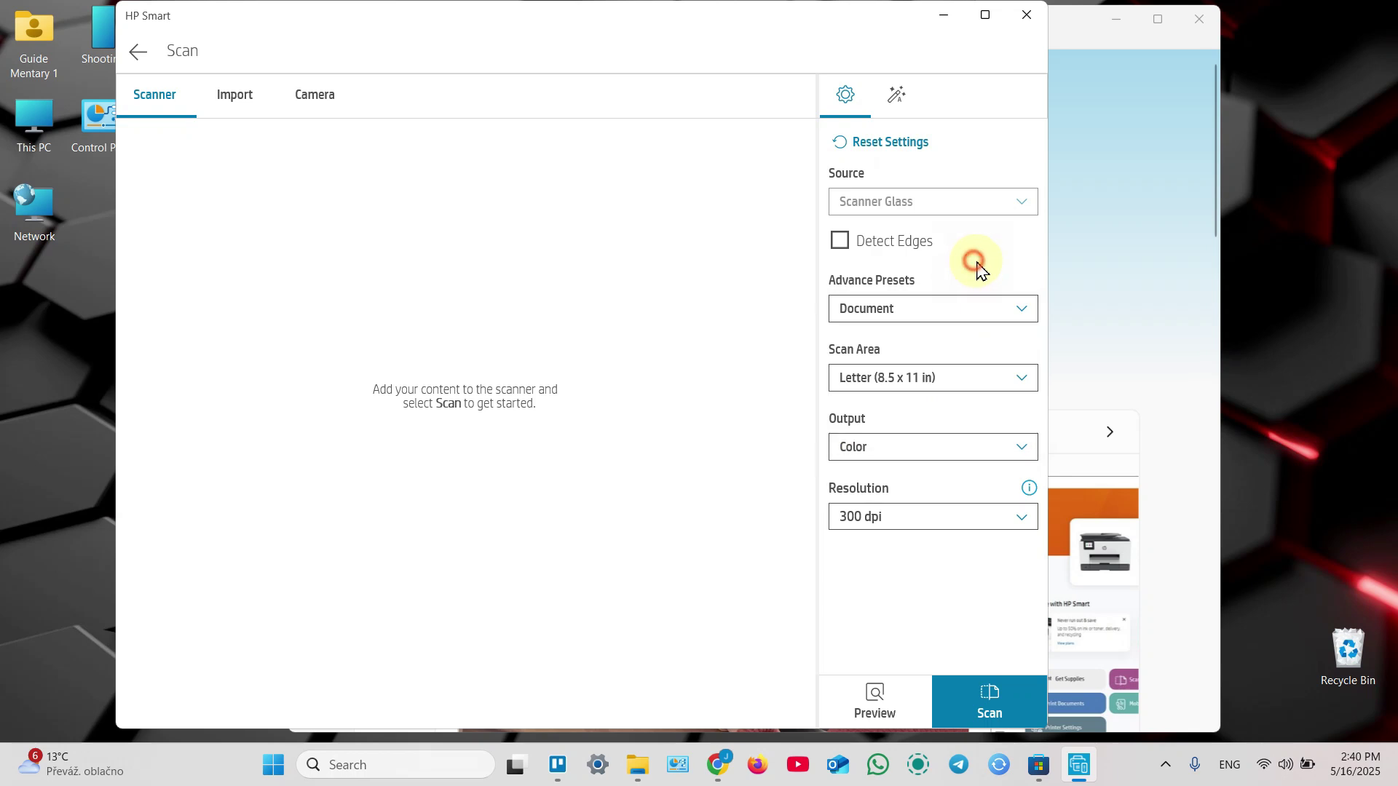
{"action": "left_click", "coordinate": [902, 379]}
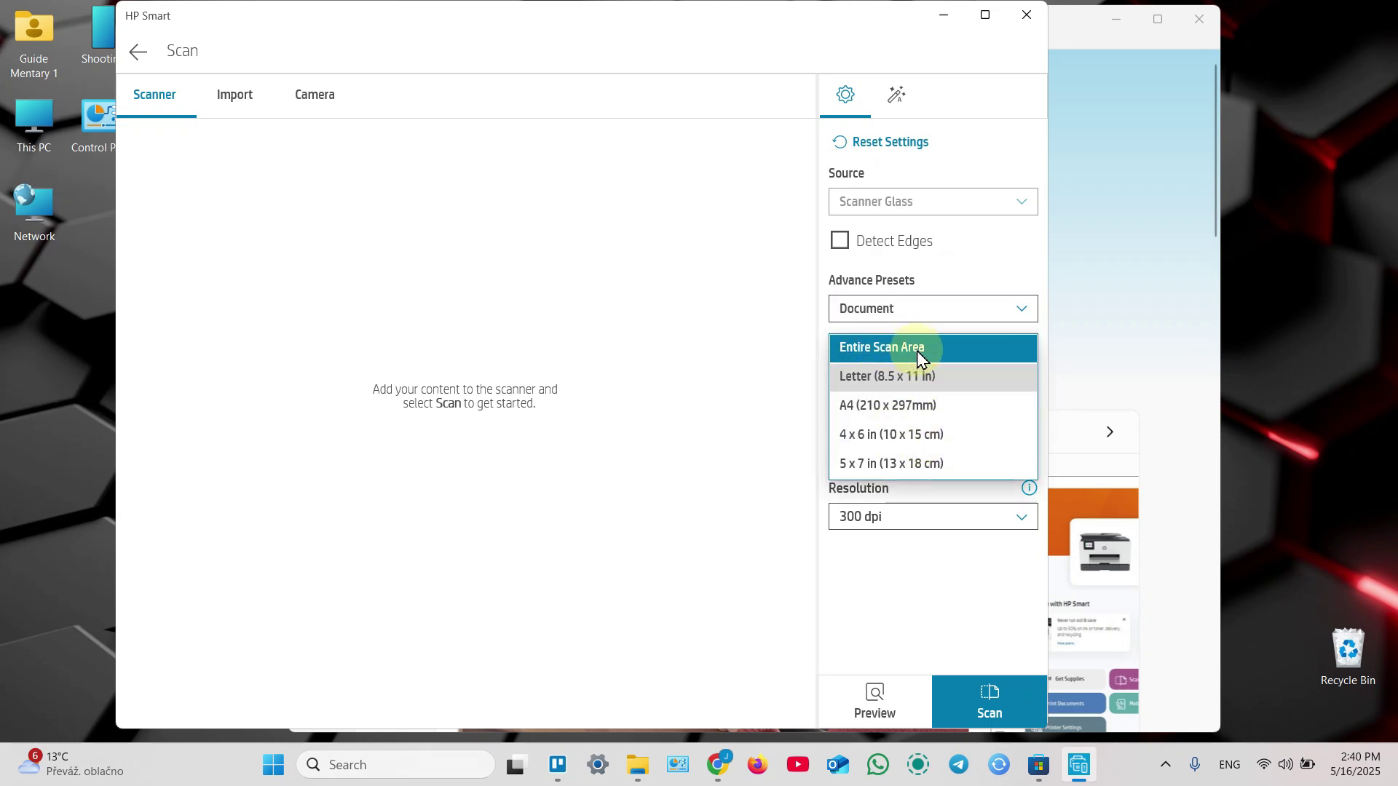
{"action": "left_click", "coordinate": [918, 352]}
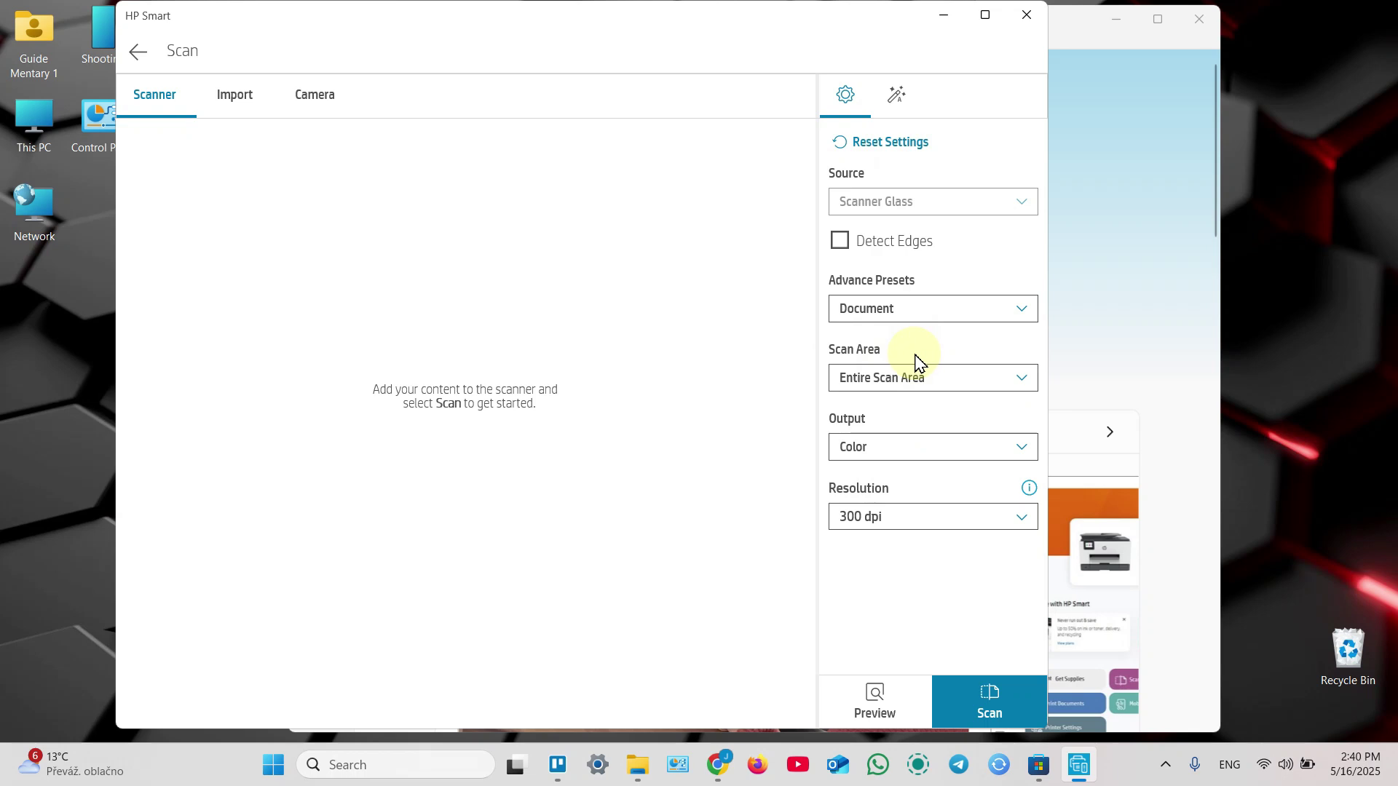
Step: Confirm Color output and 300 dpi resolution, then view the automatic enhancement options
{"action": "left_click", "coordinate": [881, 453]}
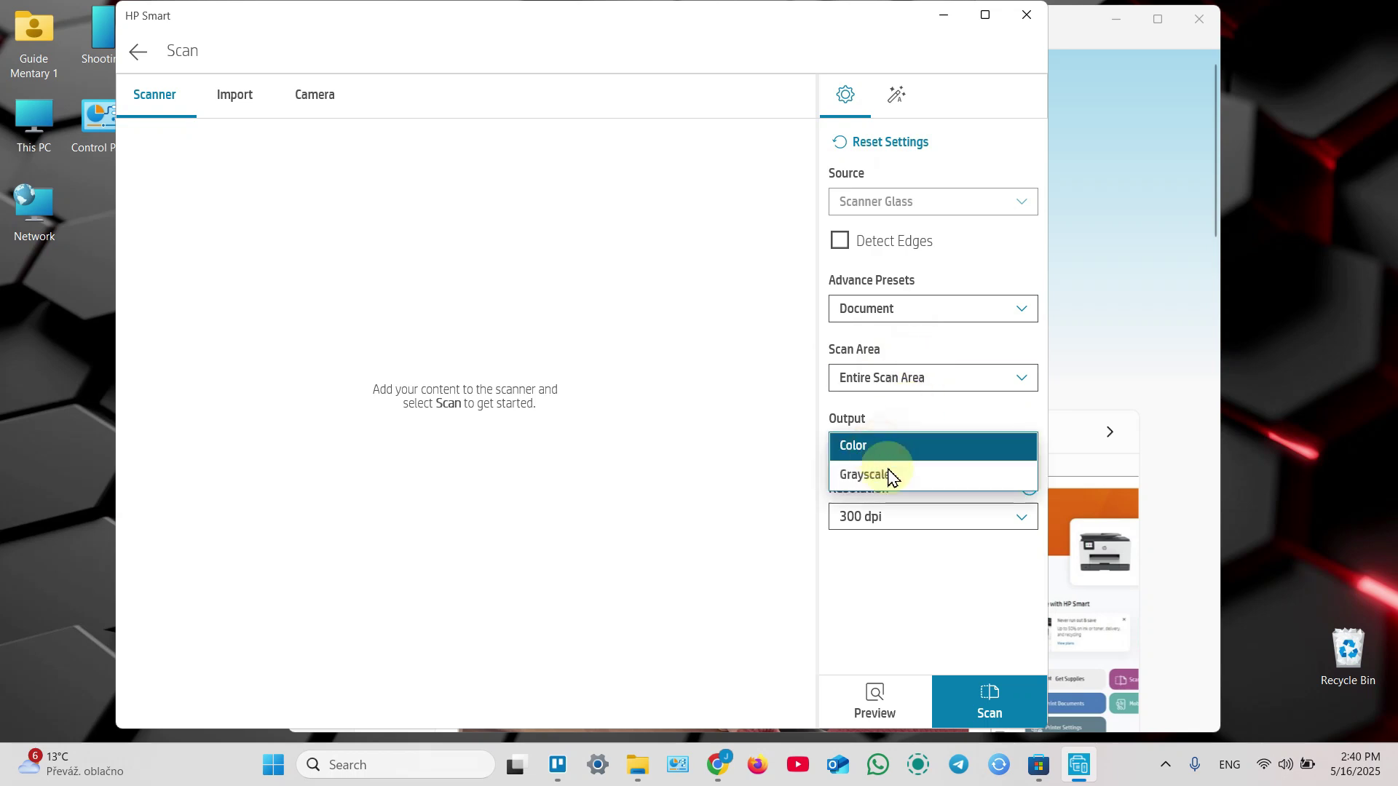
{"action": "left_click", "coordinate": [938, 448]}
{"action": "left_click", "coordinate": [929, 517]}
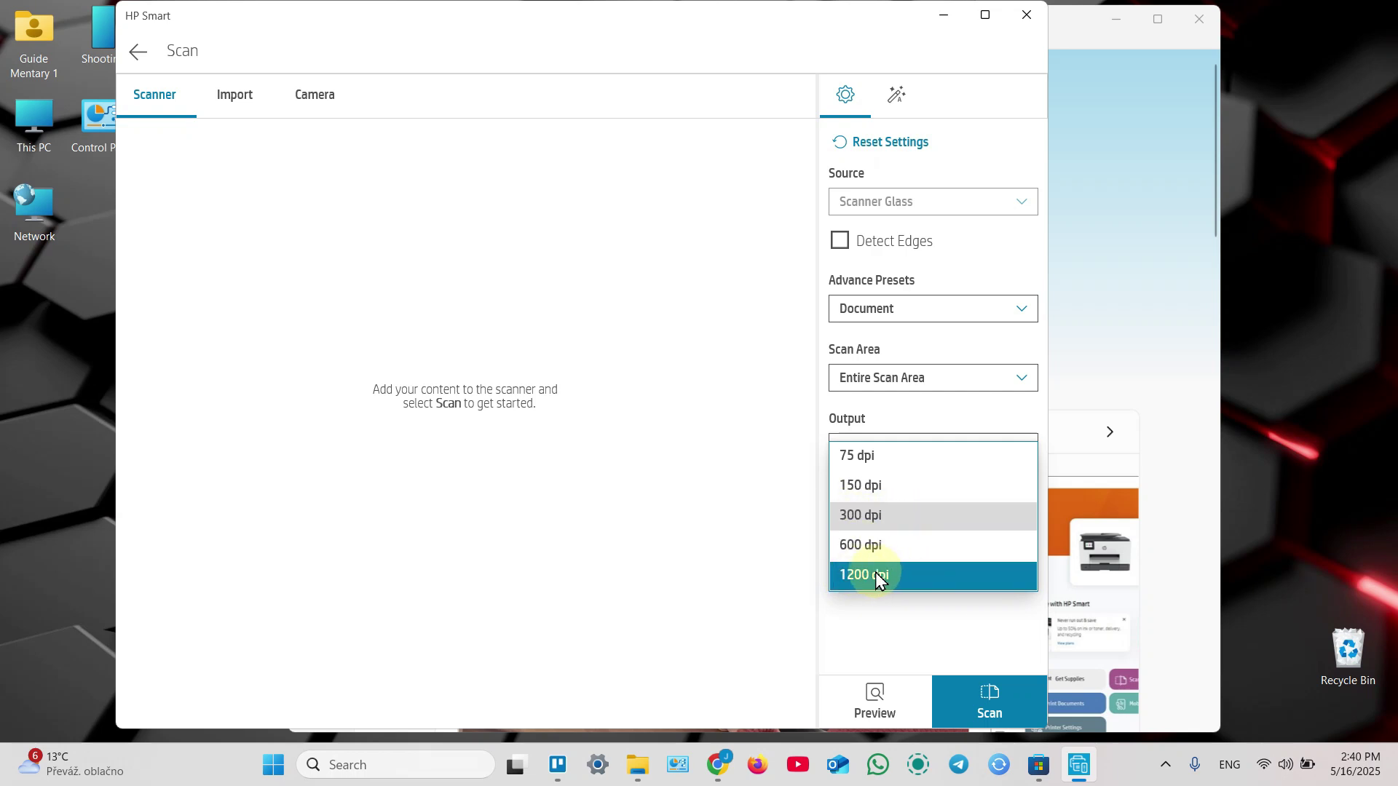
{"action": "left_click", "coordinate": [928, 619]}
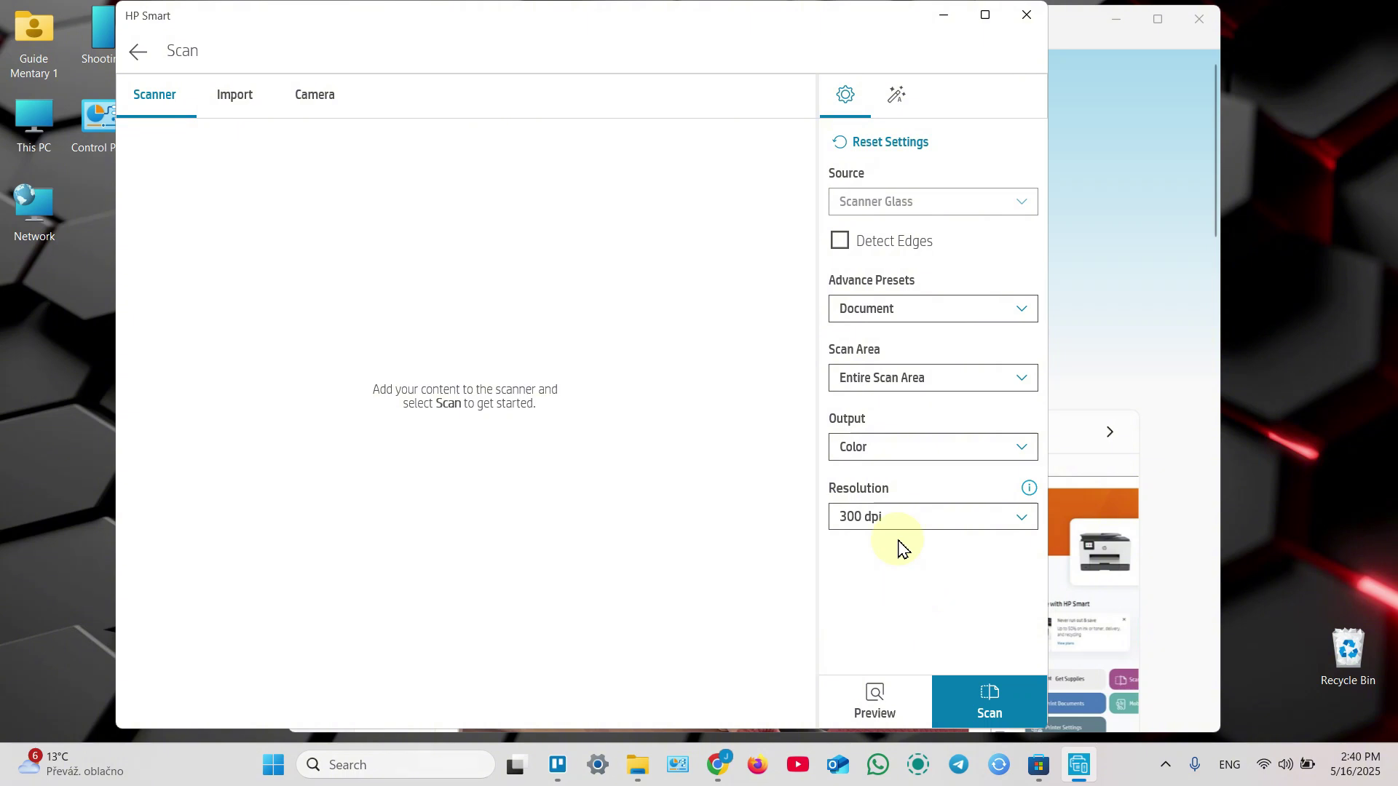
{"action": "left_click", "coordinate": [899, 98]}
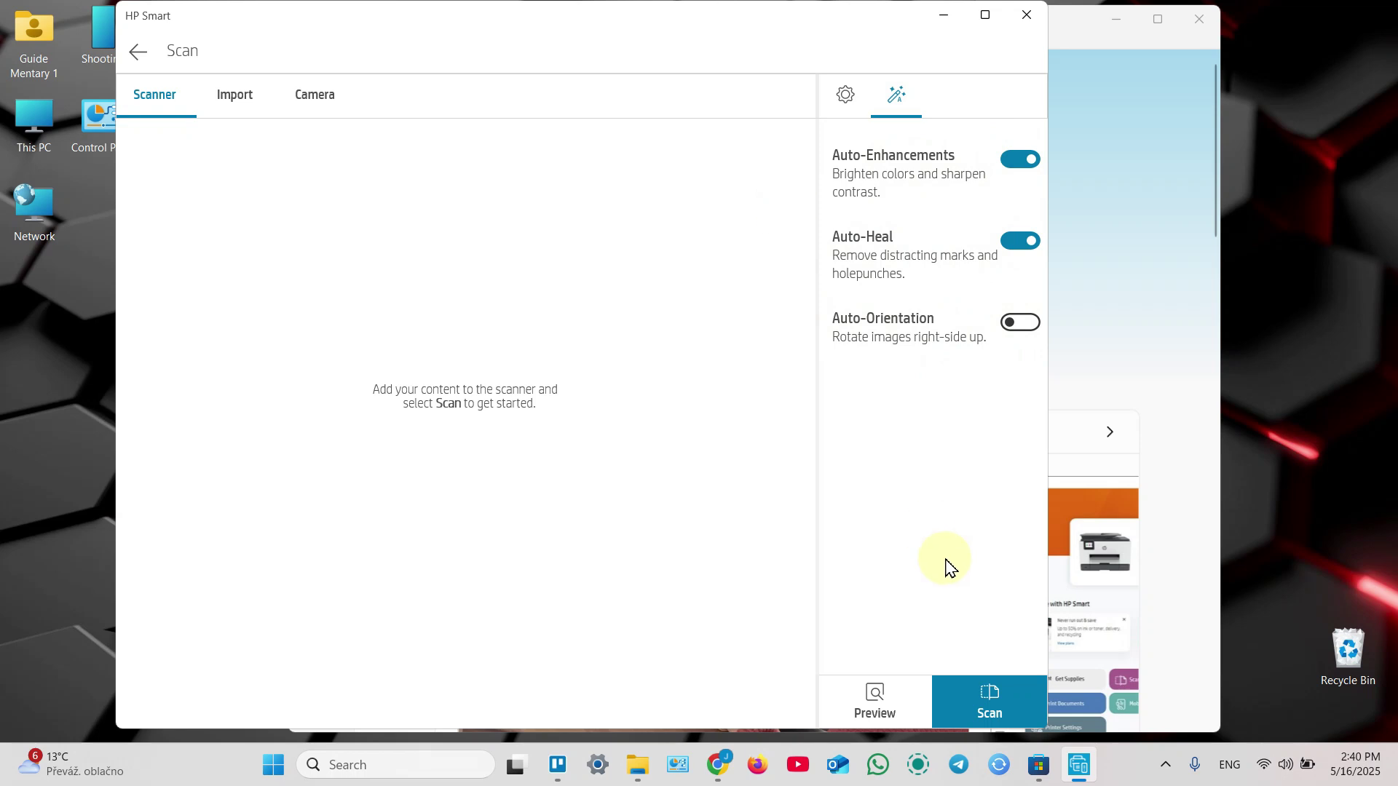
Step: Return from enhancements to the scanner settings showing Entire Scan Area, Color and 300 dpi
{"action": "left_click", "coordinate": [846, 94]}
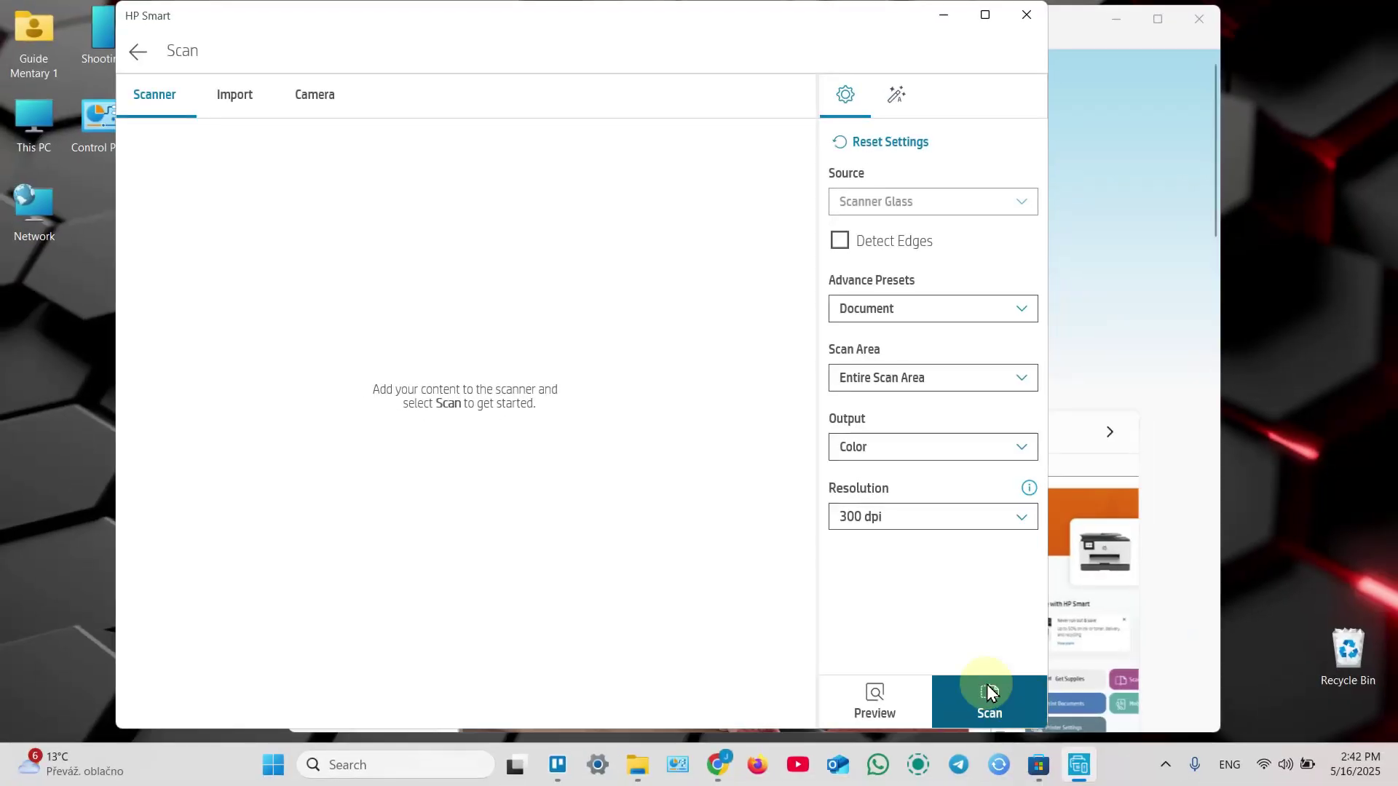
Step: Scan the Quick Start Guide as a Letter-size page, then choose + Add for another page
{"action": "left_click", "coordinate": [988, 690]}
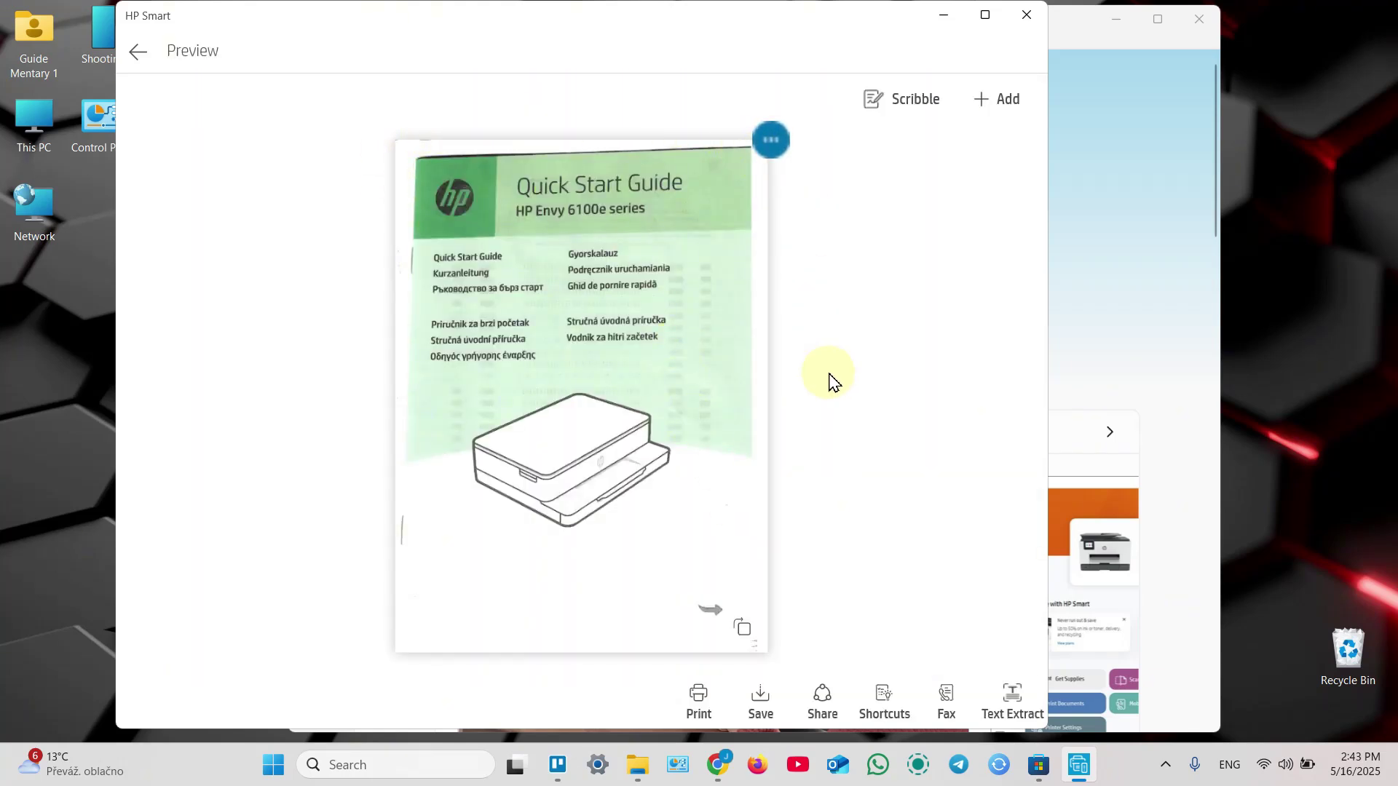
{"action": "left_click", "coordinate": [997, 100]}
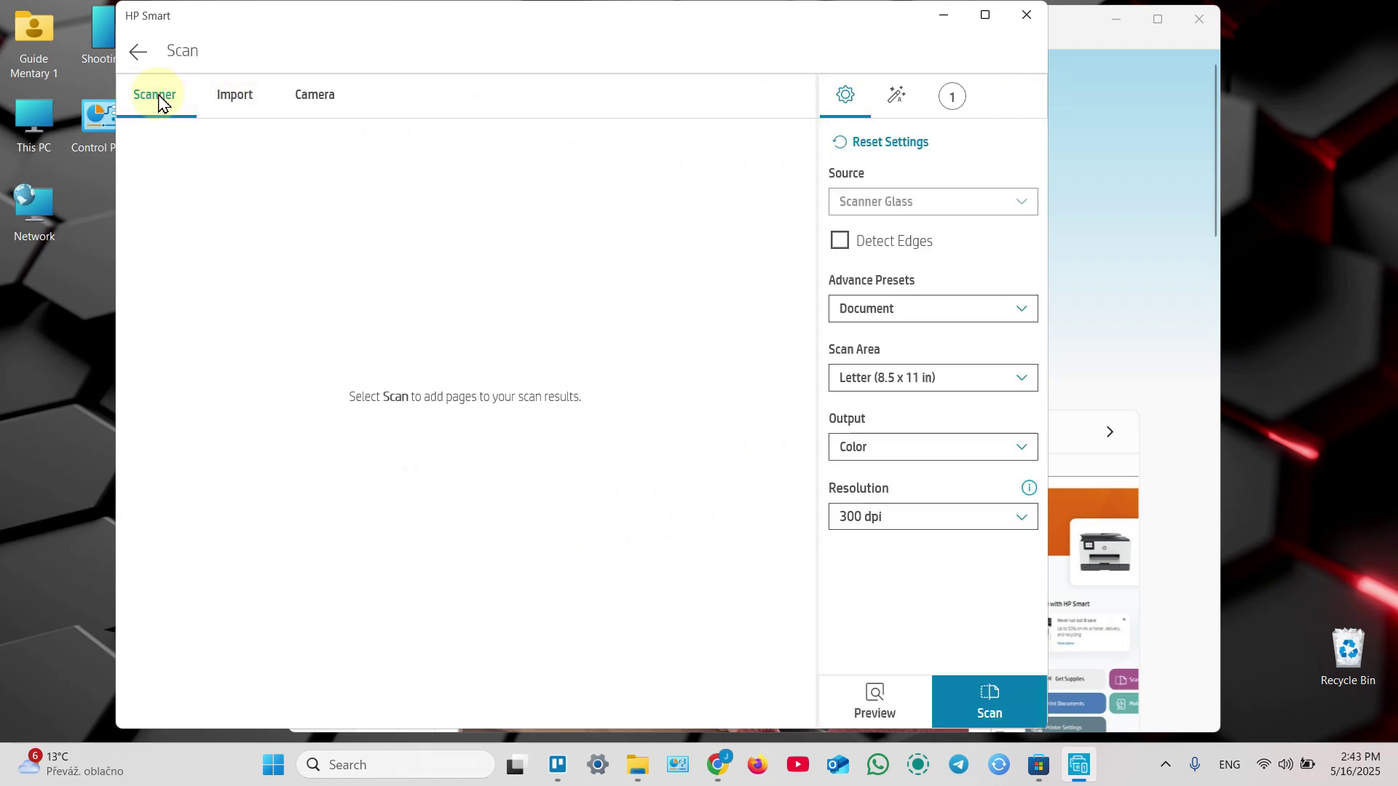
Step: Import marek-pavlik-KMqX6_HbjD8-unsplash.jpg from the Downloads folder as a new page
{"action": "left_click", "coordinate": [240, 99]}
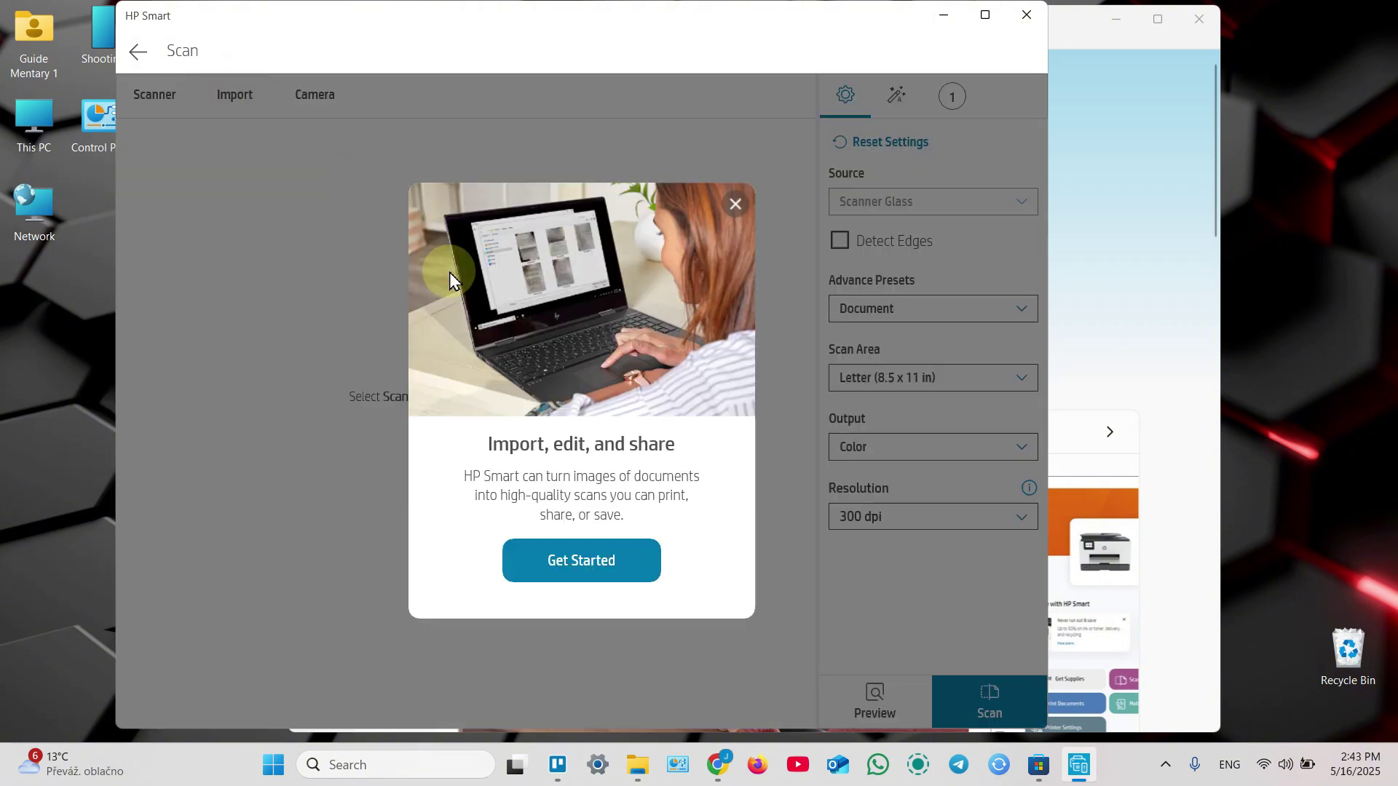
{"action": "left_click", "coordinate": [598, 566]}
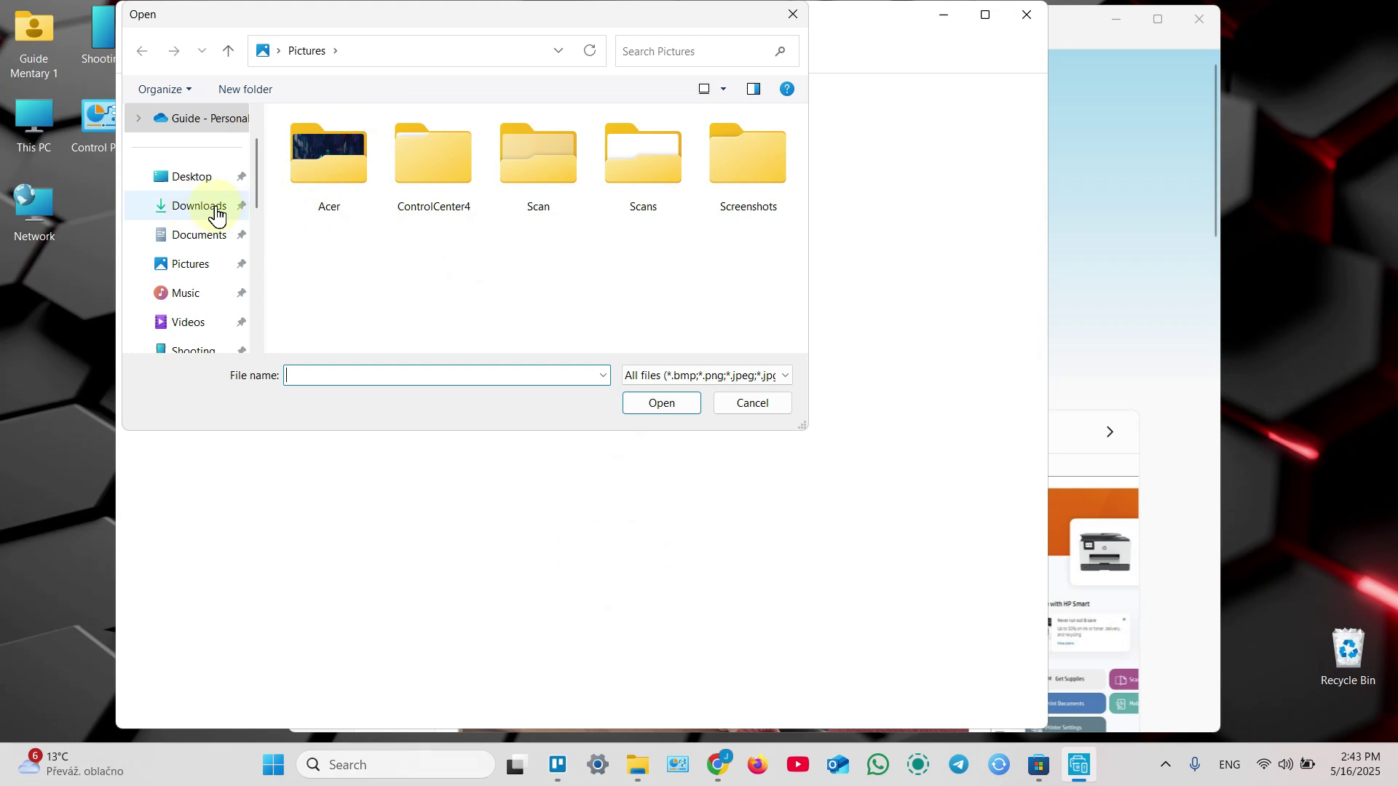
{"action": "left_click", "coordinate": [203, 212]}
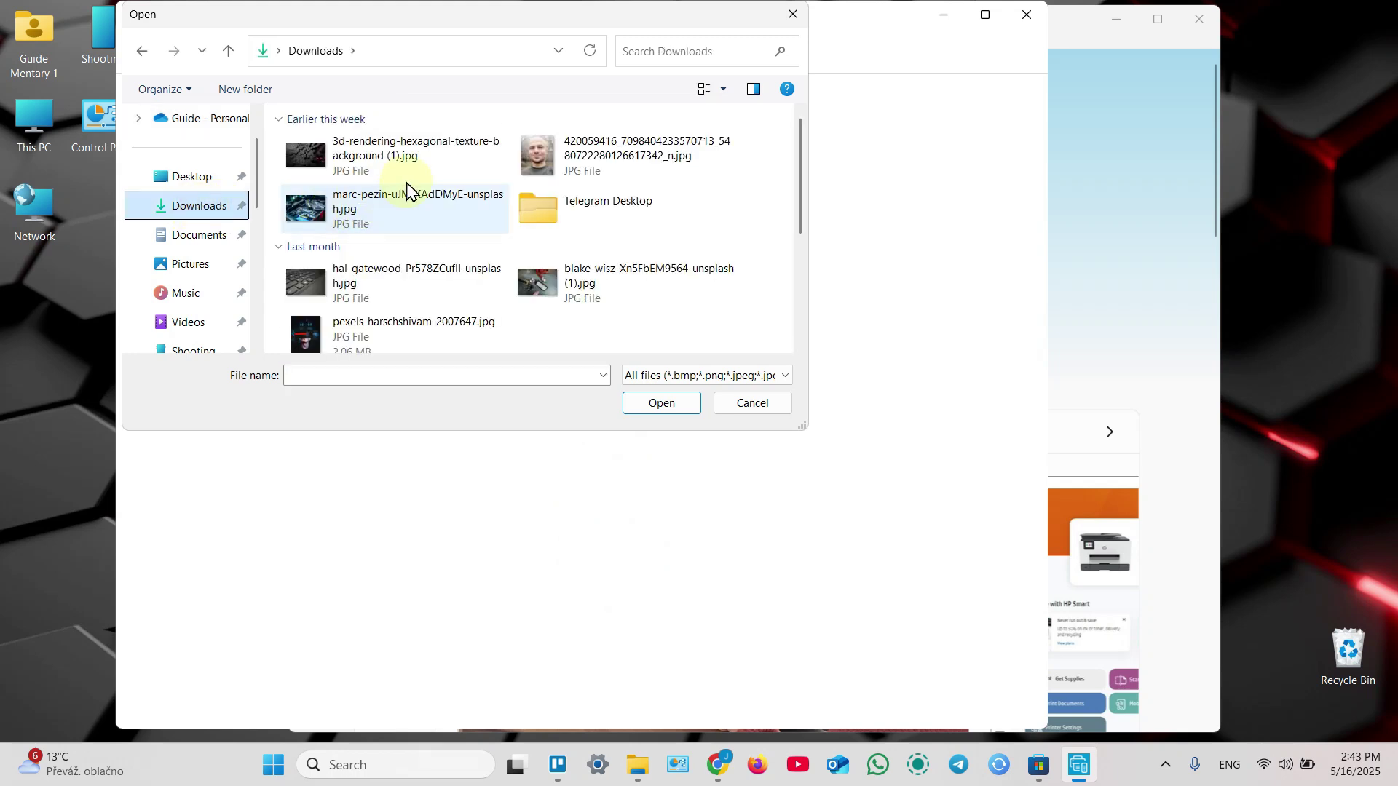
{"action": "scroll", "coordinate": [432, 253], "scroll_direction": "down", "scroll_amount": 1}
{"action": "scroll", "coordinate": [432, 252], "scroll_direction": "down", "scroll_amount": 2}
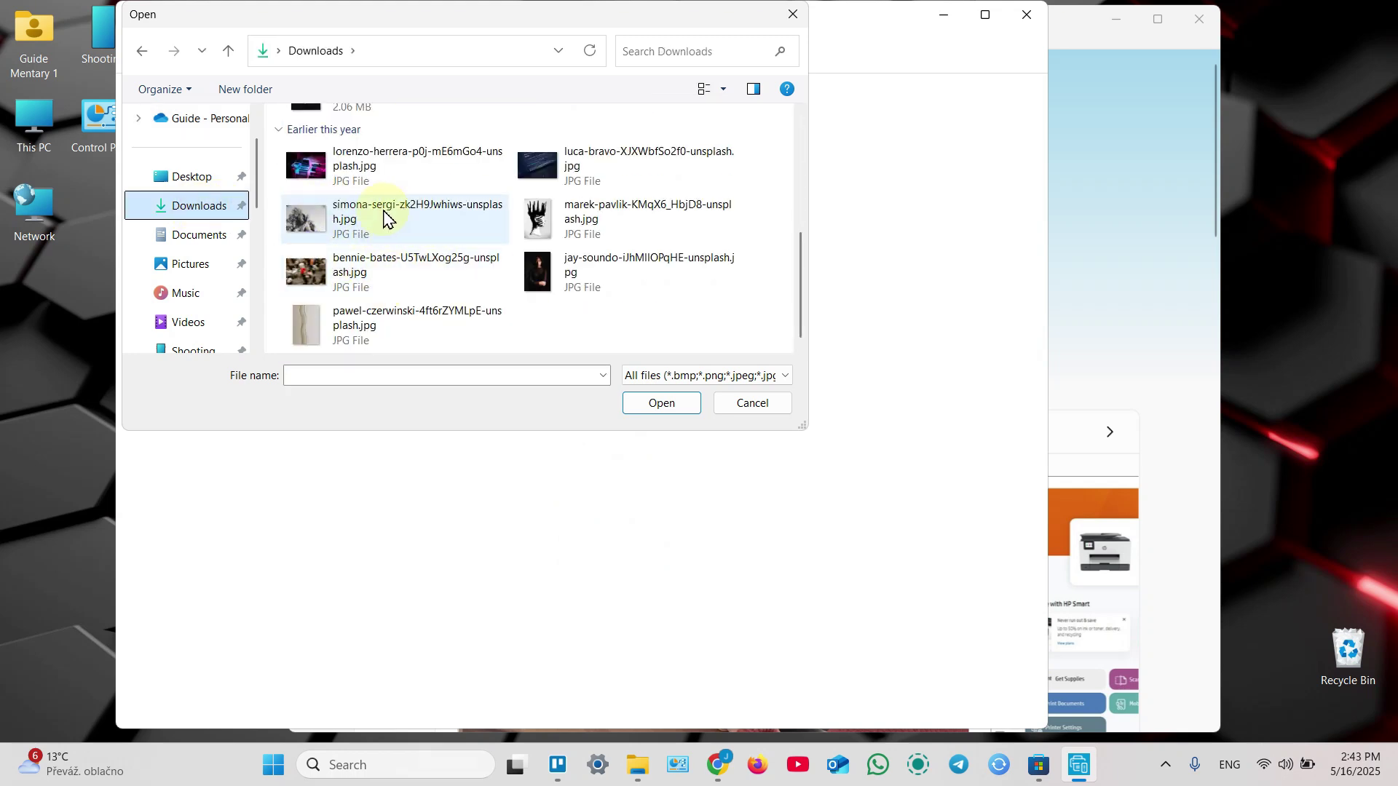
{"action": "scroll", "coordinate": [386, 222], "scroll_direction": "up", "scroll_amount": 3}
{"action": "scroll", "coordinate": [387, 222], "scroll_direction": "down", "scroll_amount": 3}
{"action": "left_click", "coordinate": [599, 231]}
{"action": "double_click", "coordinate": [598, 230]}
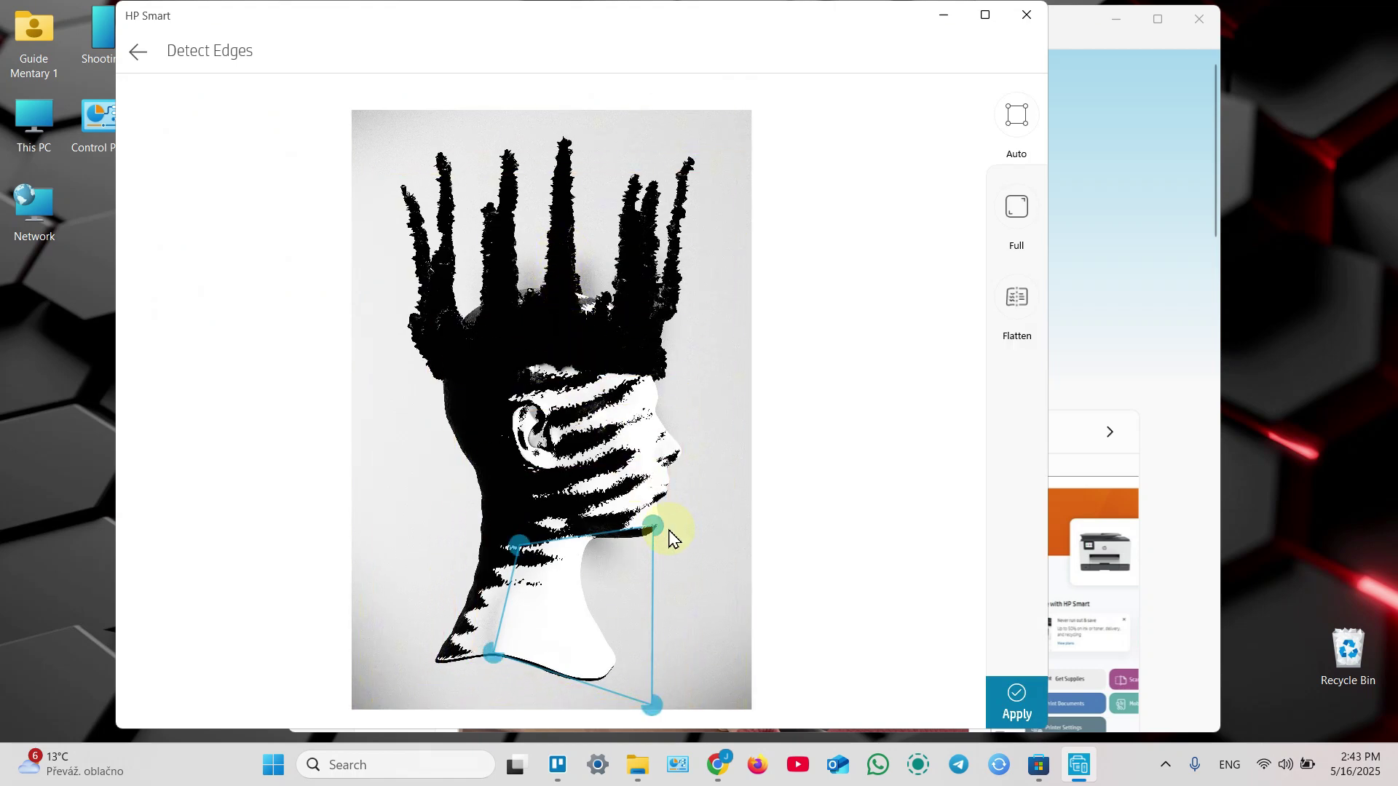
Step: Set the crop to Full with corners at the image edges and apply it as page 2
{"action": "left_click", "coordinate": [1021, 214]}
{"action": "left_click_drag", "start_coordinate": [754, 112], "coordinate": [692, 181]}
{"action": "left_click_drag", "start_coordinate": [354, 117], "coordinate": [356, 121]}
{"action": "left_click_drag", "start_coordinate": [714, 178], "coordinate": [826, 80]}
{"action": "left_click", "coordinate": [1015, 701]}
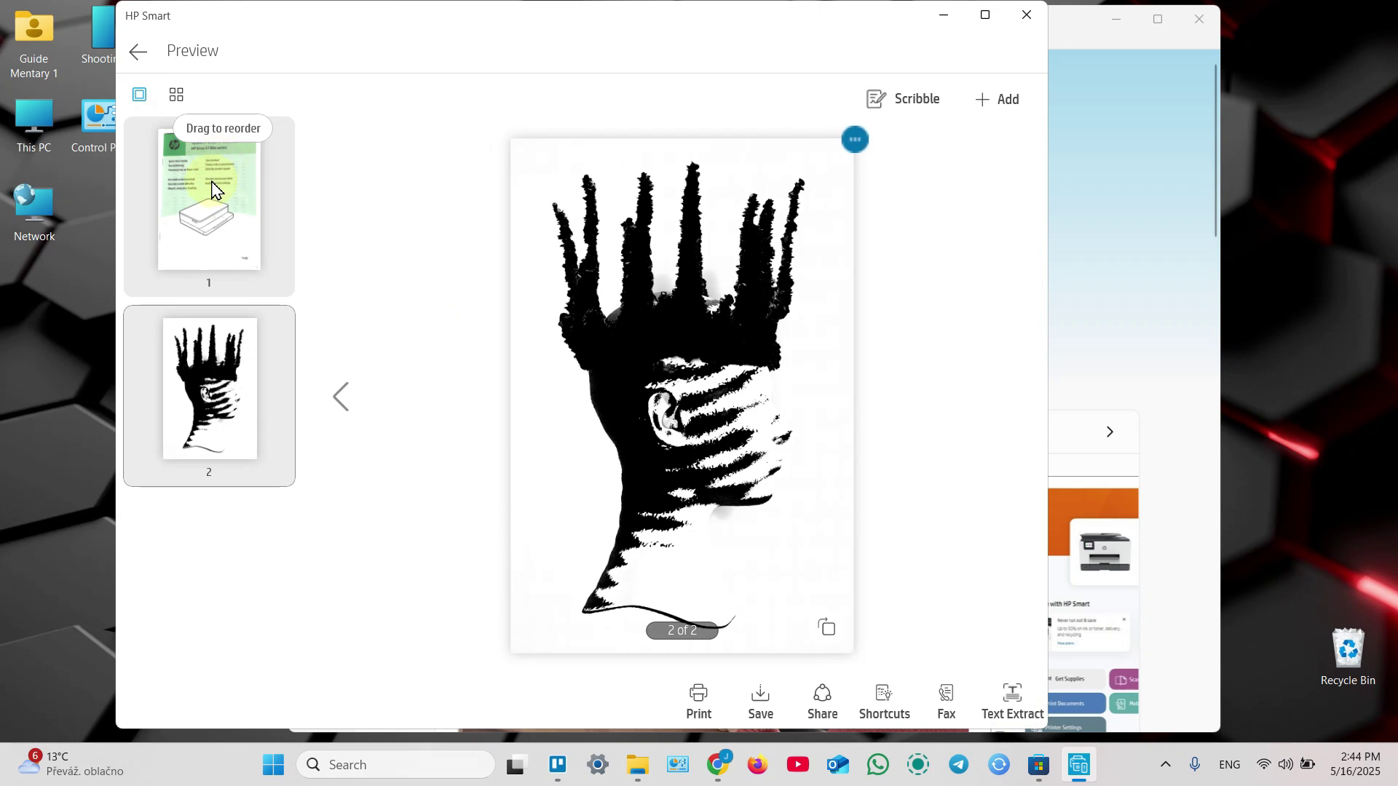
Step: Show the pages as a grid and select both pages for rotation
{"action": "left_click", "coordinate": [179, 96]}
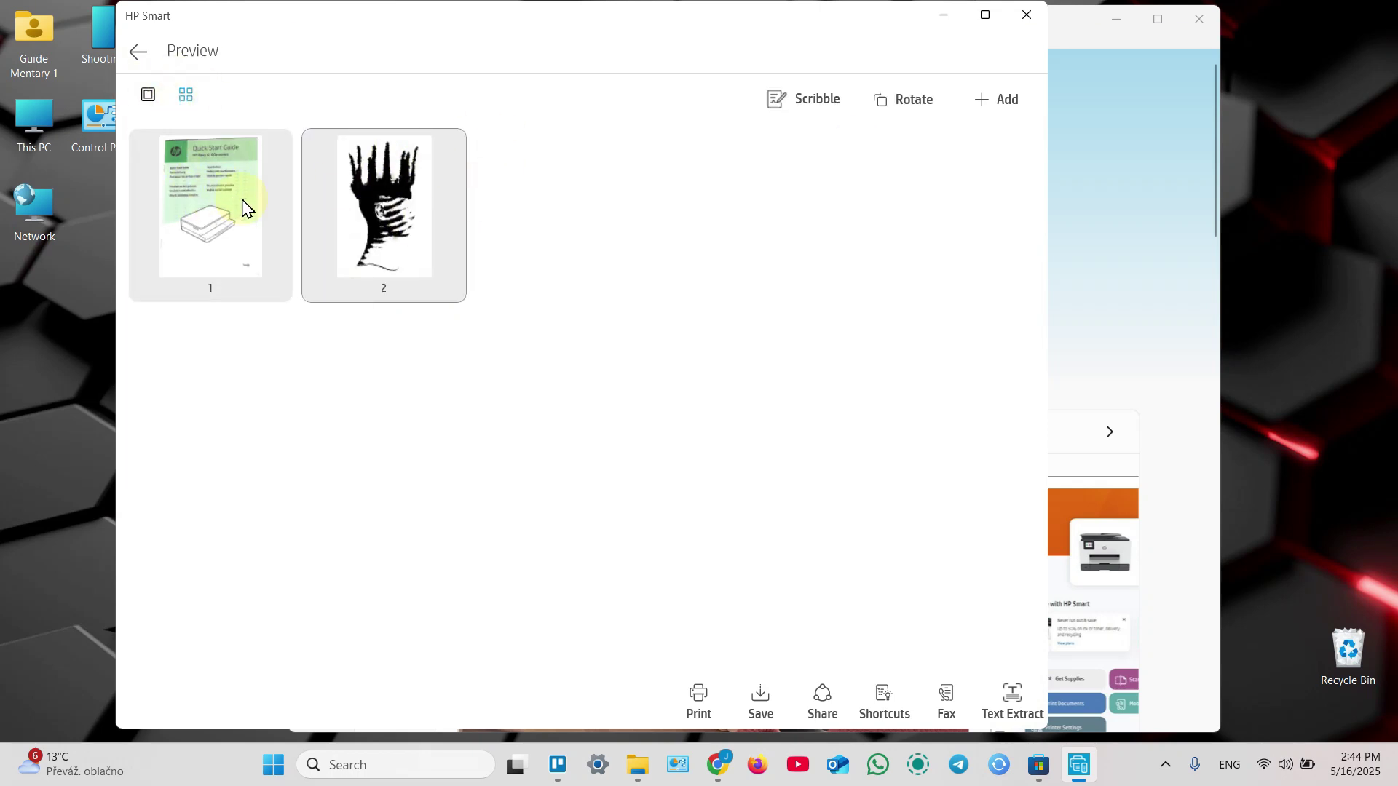
{"action": "left_click", "coordinate": [901, 102]}
{"action": "left_click", "coordinate": [453, 144]}
{"action": "left_click", "coordinate": [280, 143]}
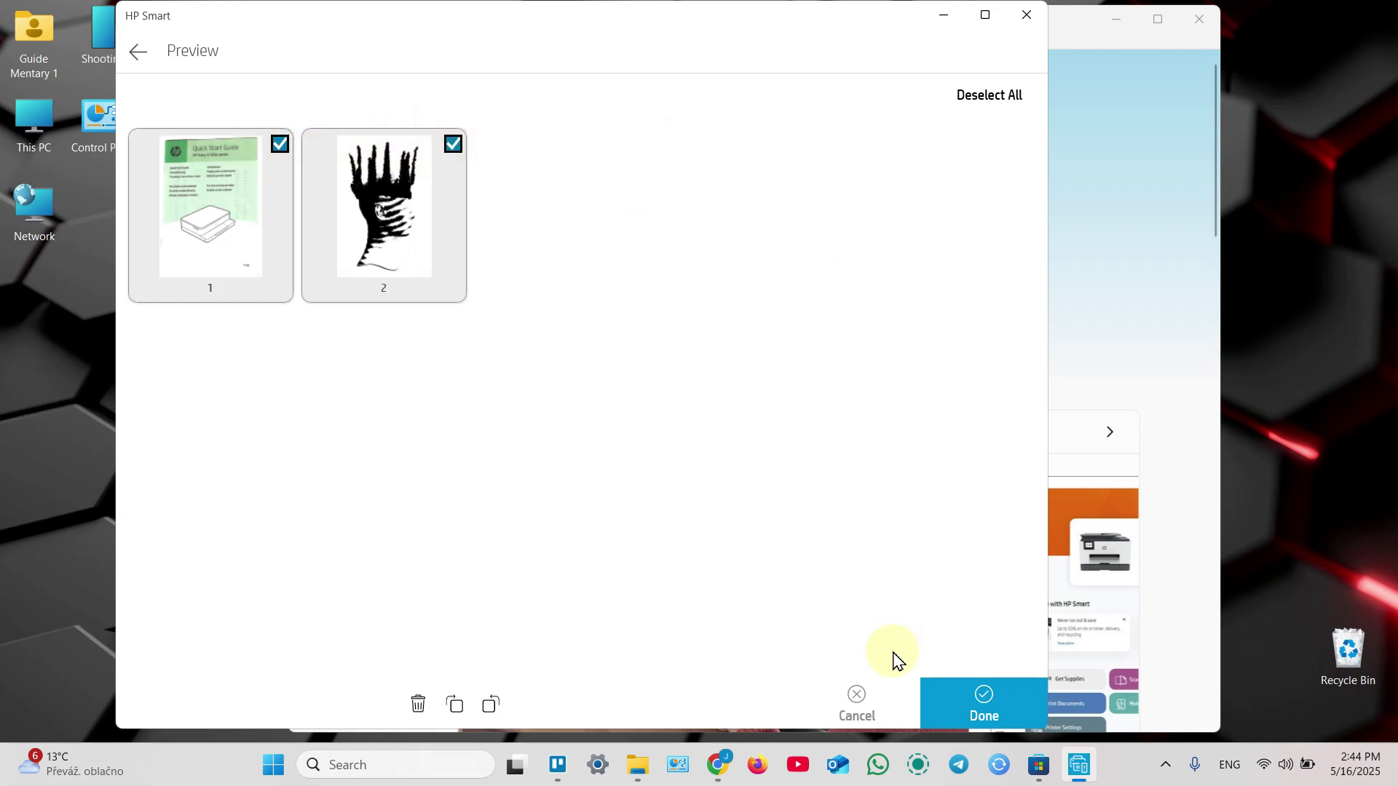
Step: Rotate both pages four quarter turns so they end upright, then finish
{"action": "left_click", "coordinate": [489, 707]}
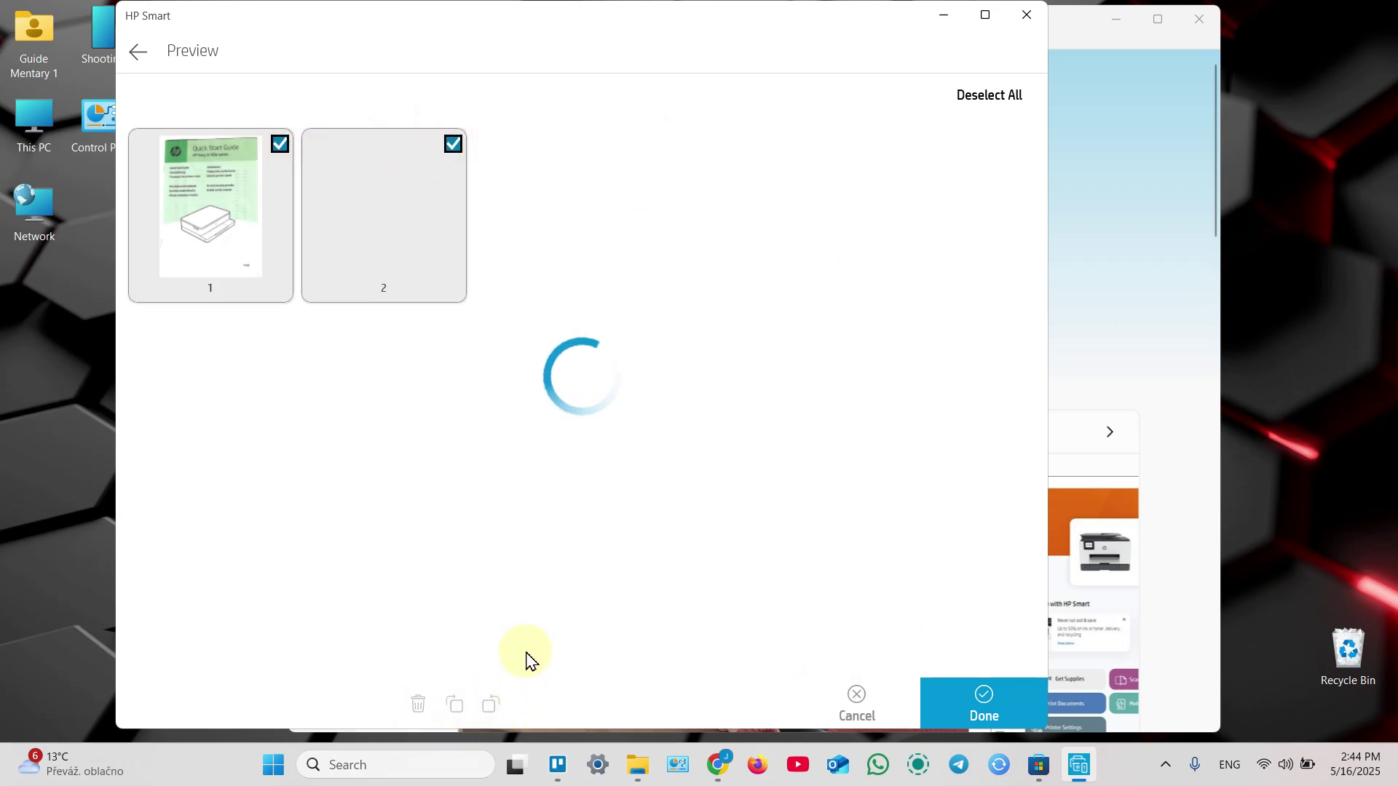
{"action": "left_click", "coordinate": [493, 708]}
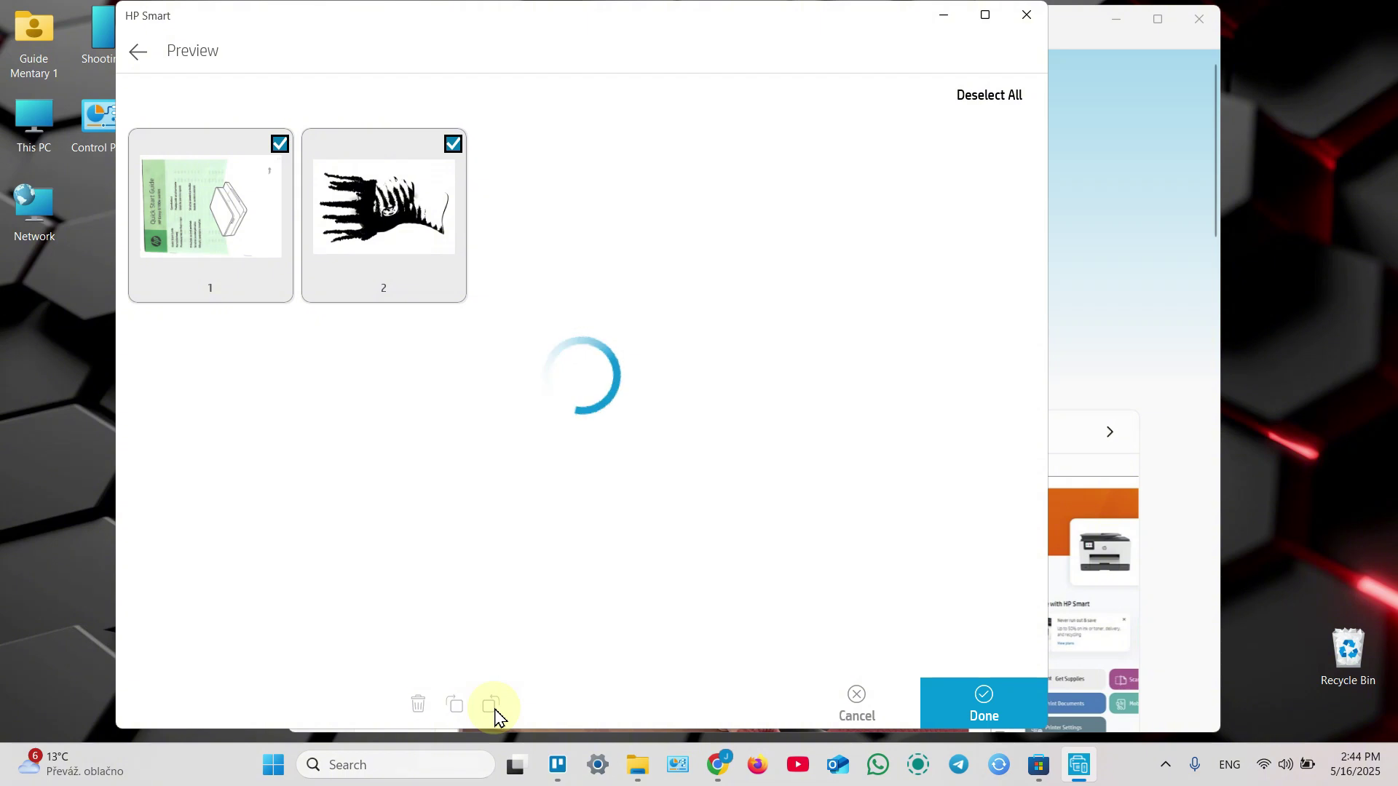
{"action": "left_click", "coordinate": [493, 714]}
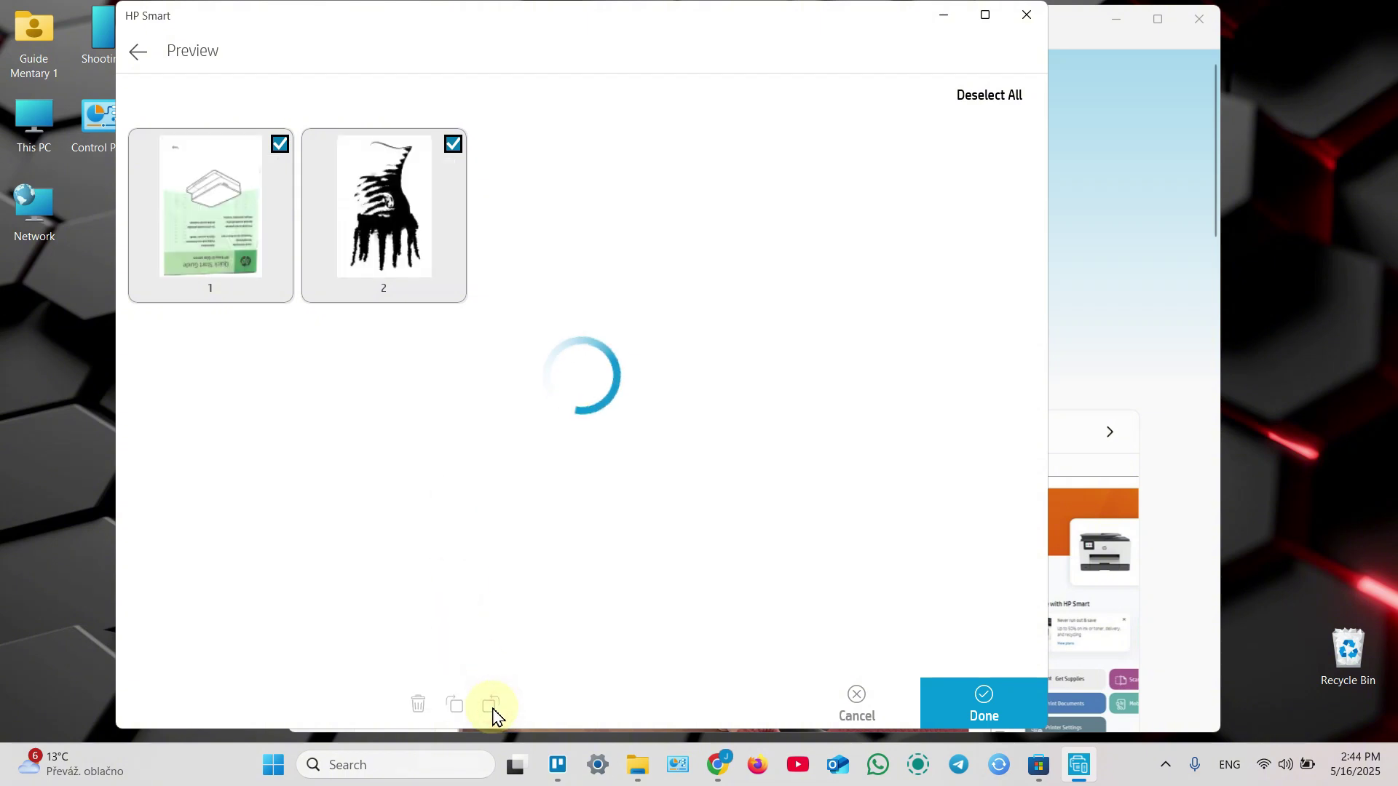
{"action": "left_click", "coordinate": [490, 712]}
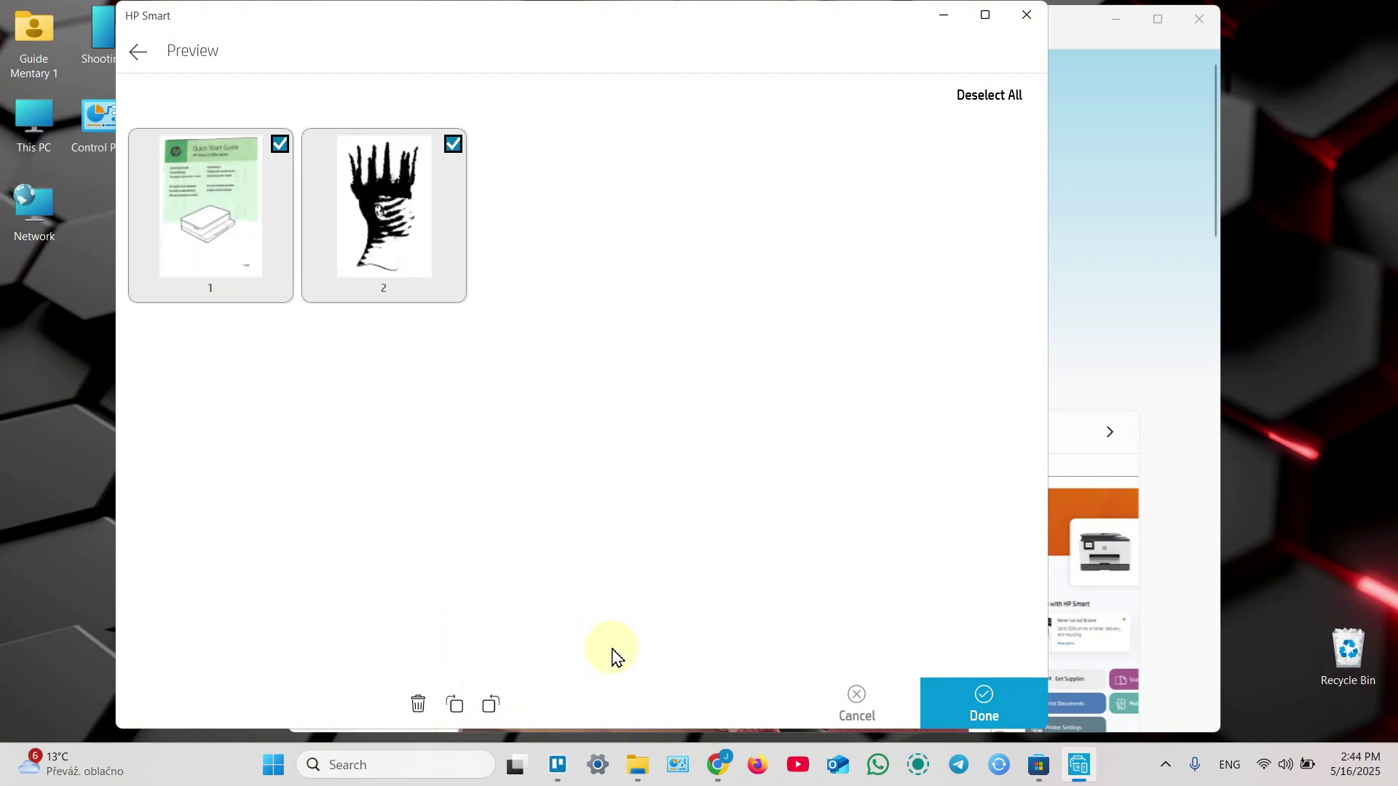
{"action": "left_click", "coordinate": [982, 708]}
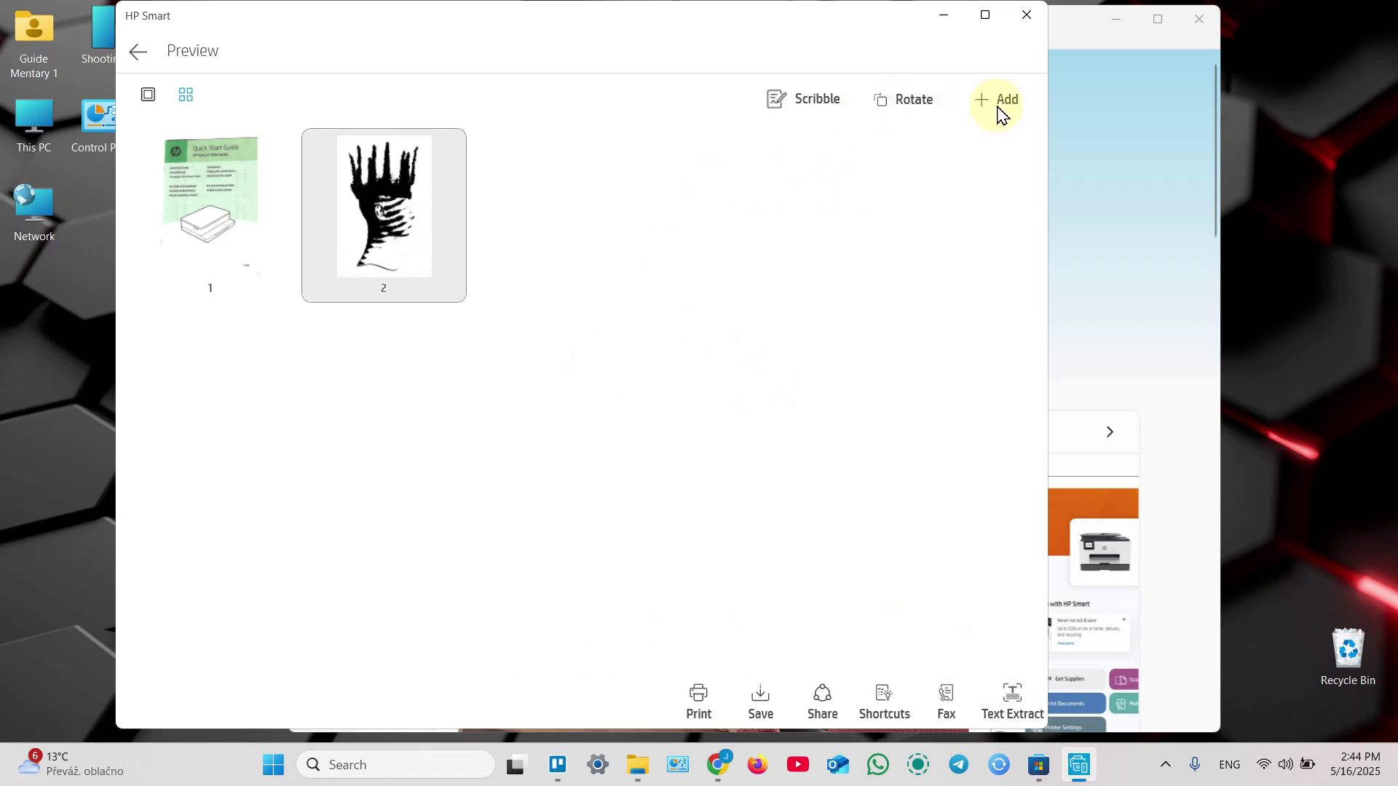
Step: Start a new signature mark, clearing the tips and sketching a thick-pen freehand scribble
{"action": "left_click", "coordinate": [795, 106]}
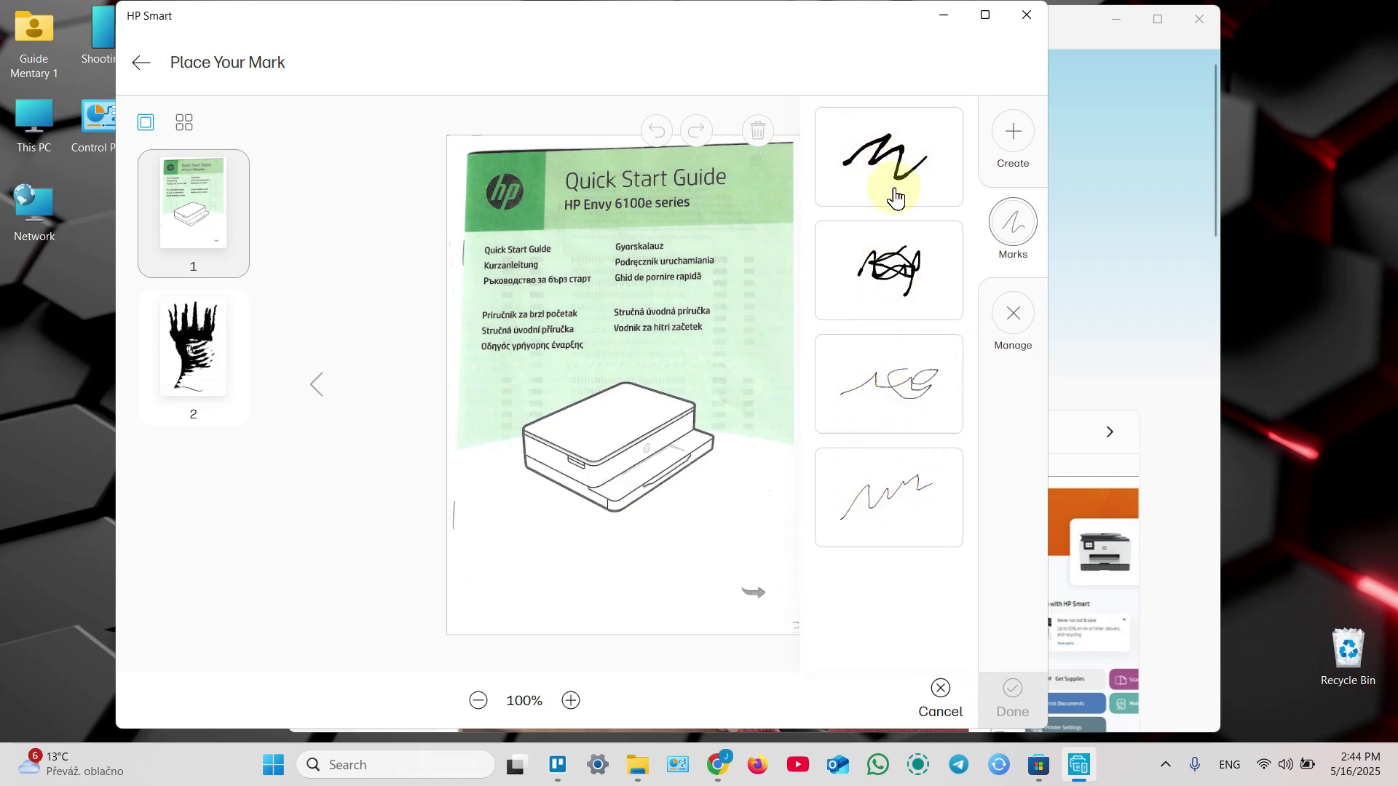
{"action": "left_click", "coordinate": [1011, 144]}
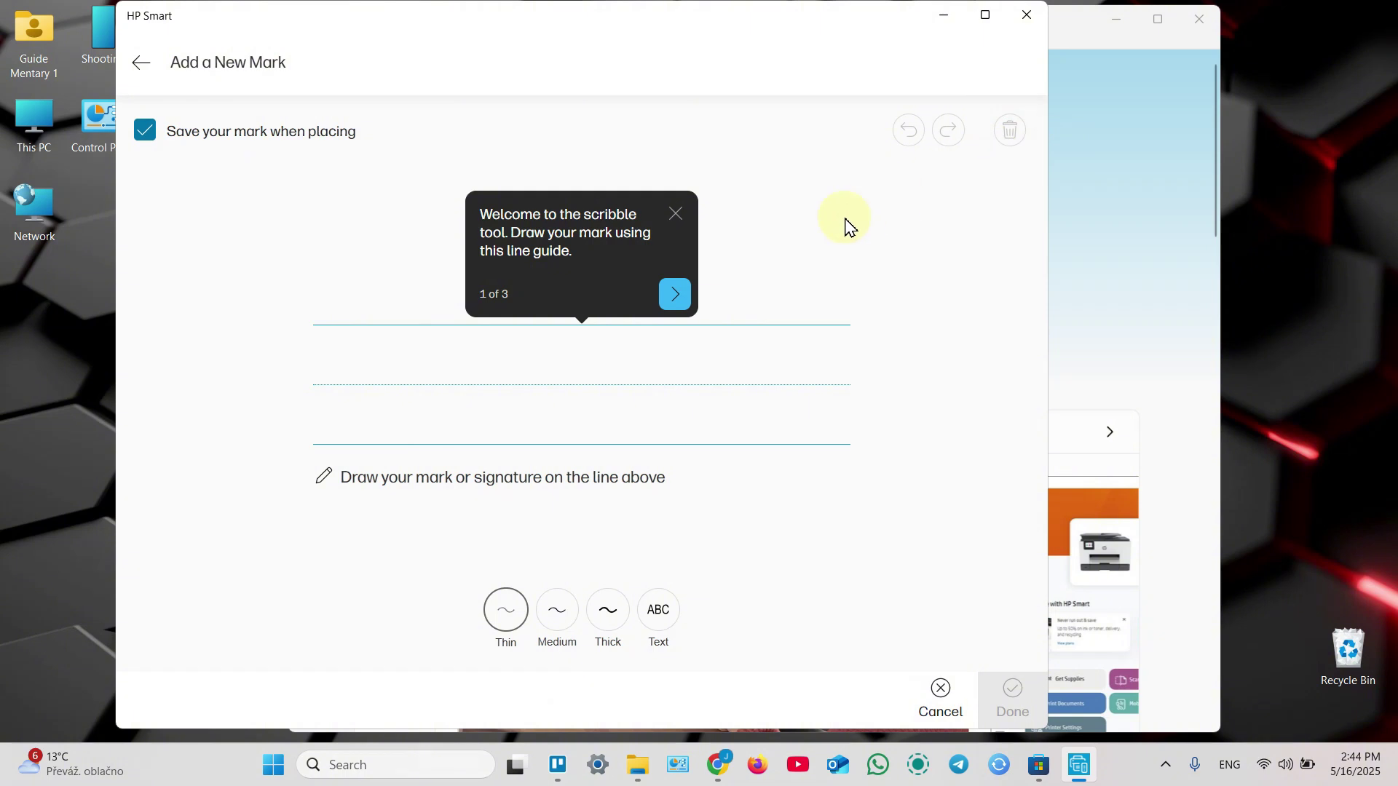
{"action": "left_click", "coordinate": [670, 295]}
{"action": "left_click", "coordinate": [673, 559]}
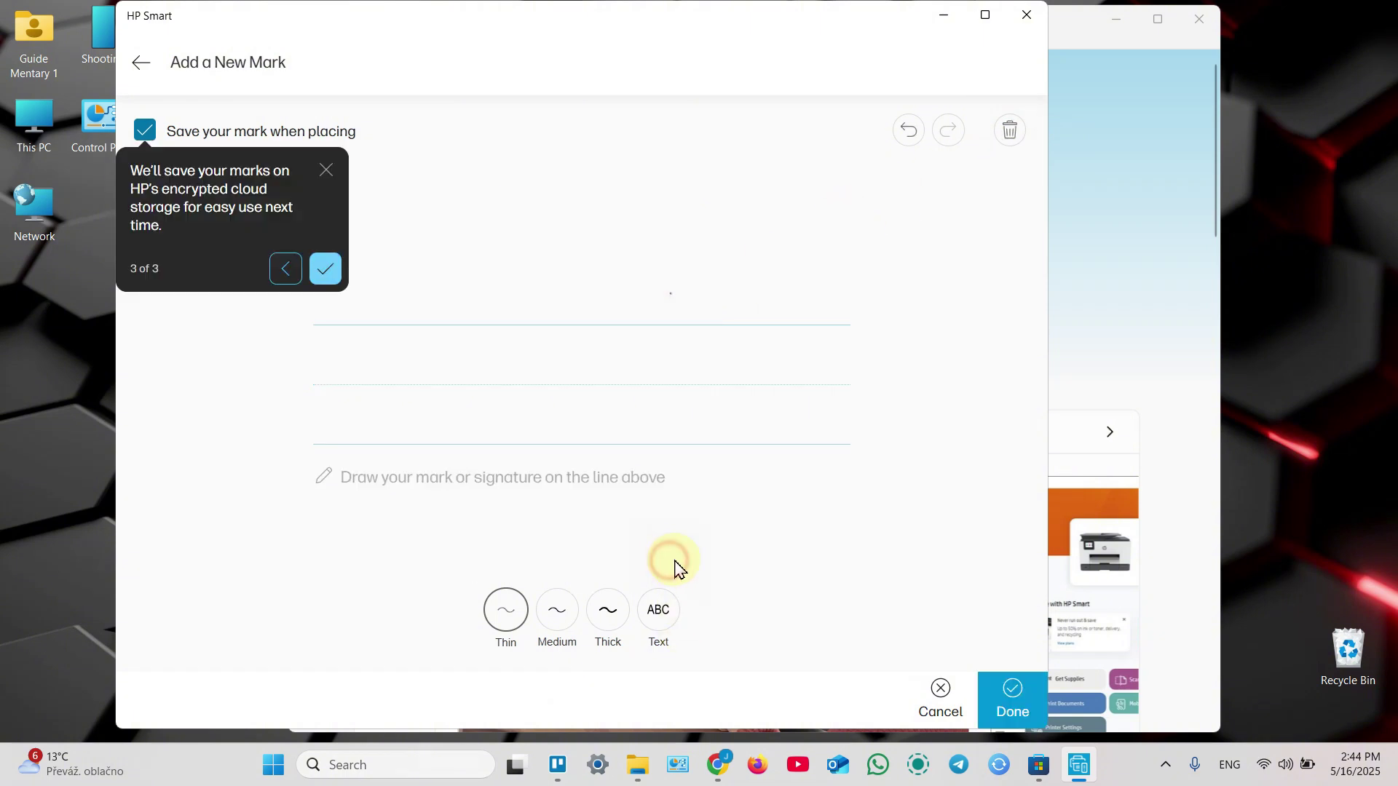
{"action": "left_click", "coordinate": [325, 270]}
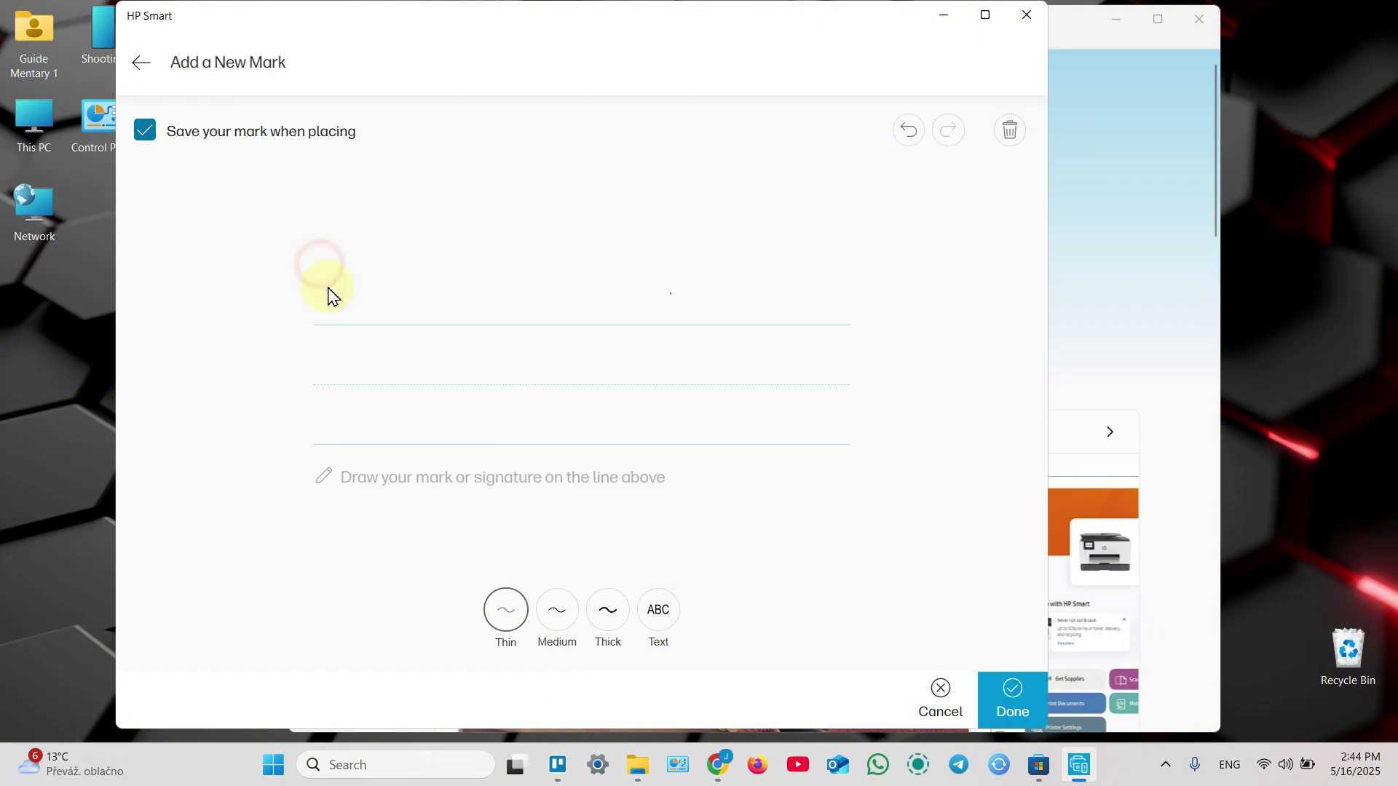
{"action": "left_click", "coordinate": [614, 626]}
{"action": "mouse_move", "coordinate": [344, 418]}
{"action": "left_mouse_down"}
{"action": "mouse_move", "coordinate": [483, 331]}
{"action": "mouse_move", "coordinate": [518, 368]}
{"action": "mouse_move", "coordinate": [631, 360]}
{"action": "mouse_move", "coordinate": [461, 402]}
{"action": "mouse_move", "coordinate": [692, 369]}
{"action": "mouse_move", "coordinate": [758, 393]}
{"action": "mouse_move", "coordinate": [601, 348]}
{"action": "mouse_move", "coordinate": [836, 375]}
{"action": "mouse_move", "coordinate": [808, 393]}
{"action": "left_mouse_up"}
Step: Make a Hello text mark and place it, shrunk, below the printer on page 1
{"action": "left_click", "coordinate": [658, 610]}
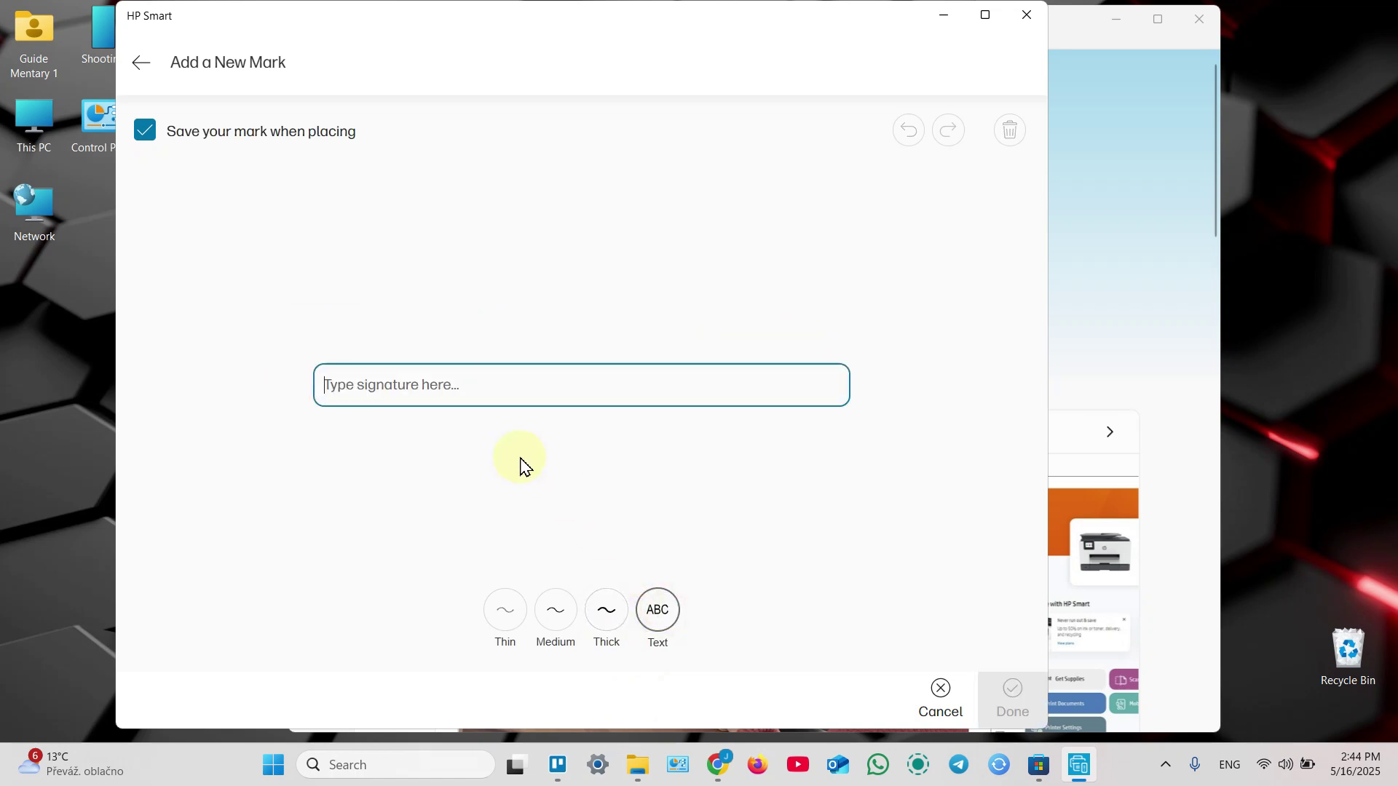
{"action": "type", "text": "Hello"}
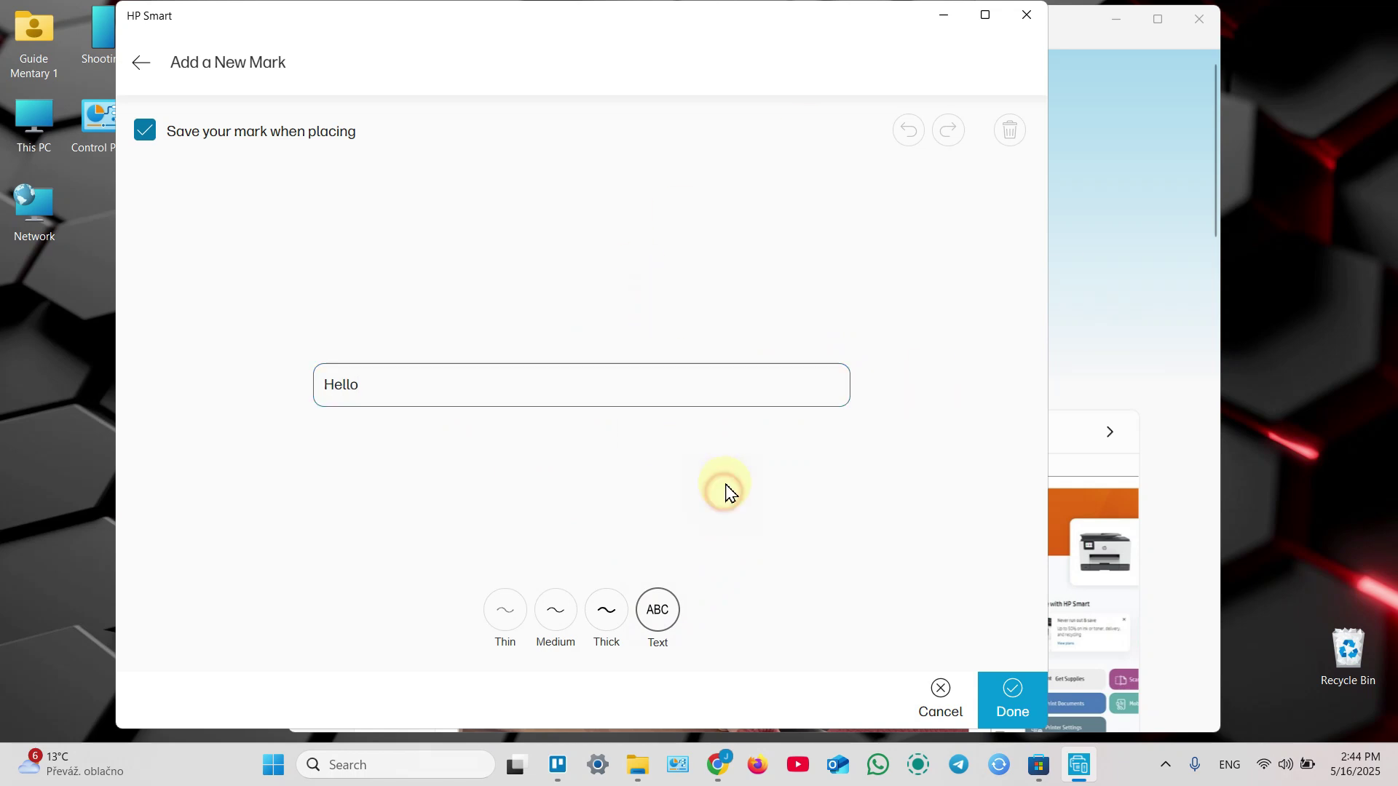
{"action": "left_click", "coordinate": [1009, 706]}
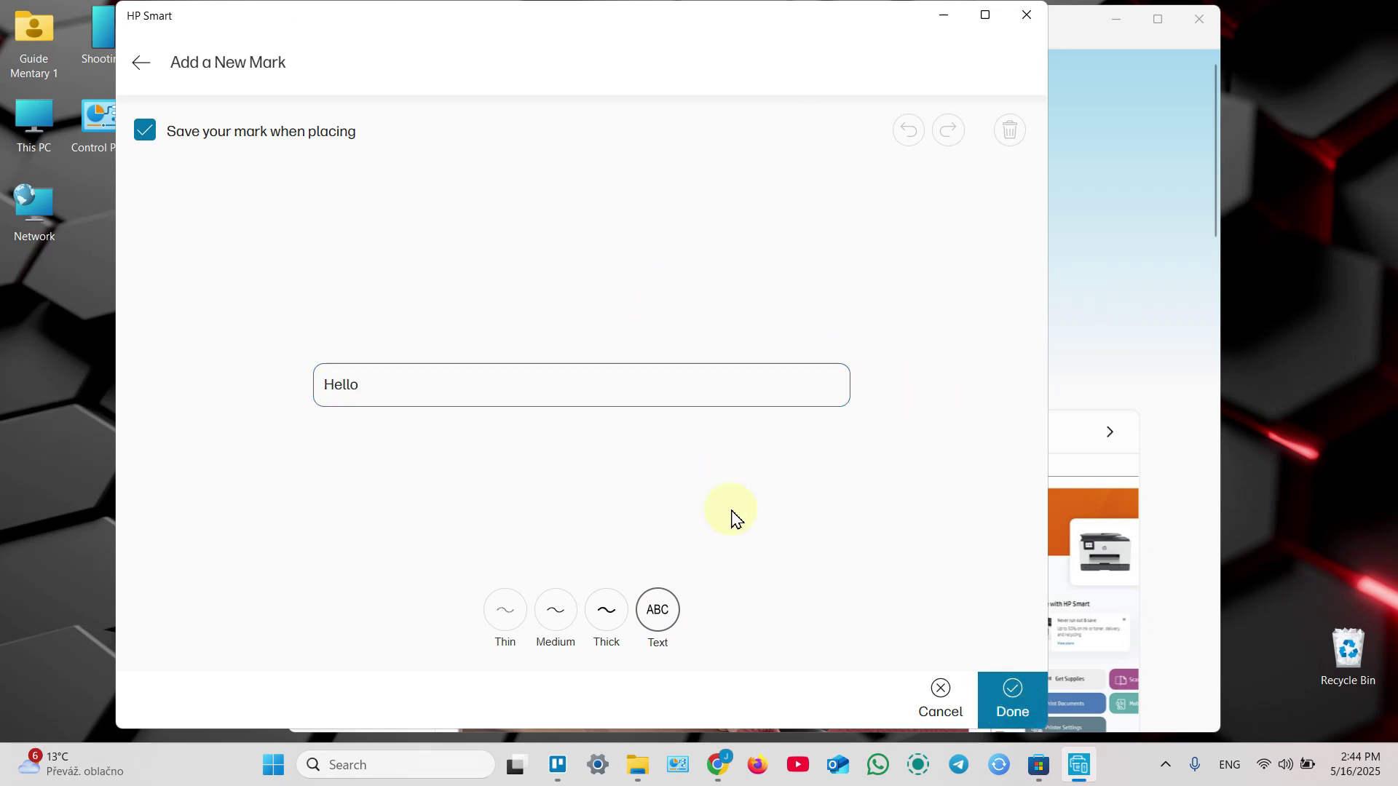
{"action": "left_click_drag", "start_coordinate": [645, 406], "coordinate": [656, 435]}
{"action": "left_click_drag", "start_coordinate": [519, 369], "coordinate": [572, 518]}
Step: Place the bold scribble signature on the lower part of page 2's photo and finish
{"action": "left_click", "coordinate": [218, 378]}
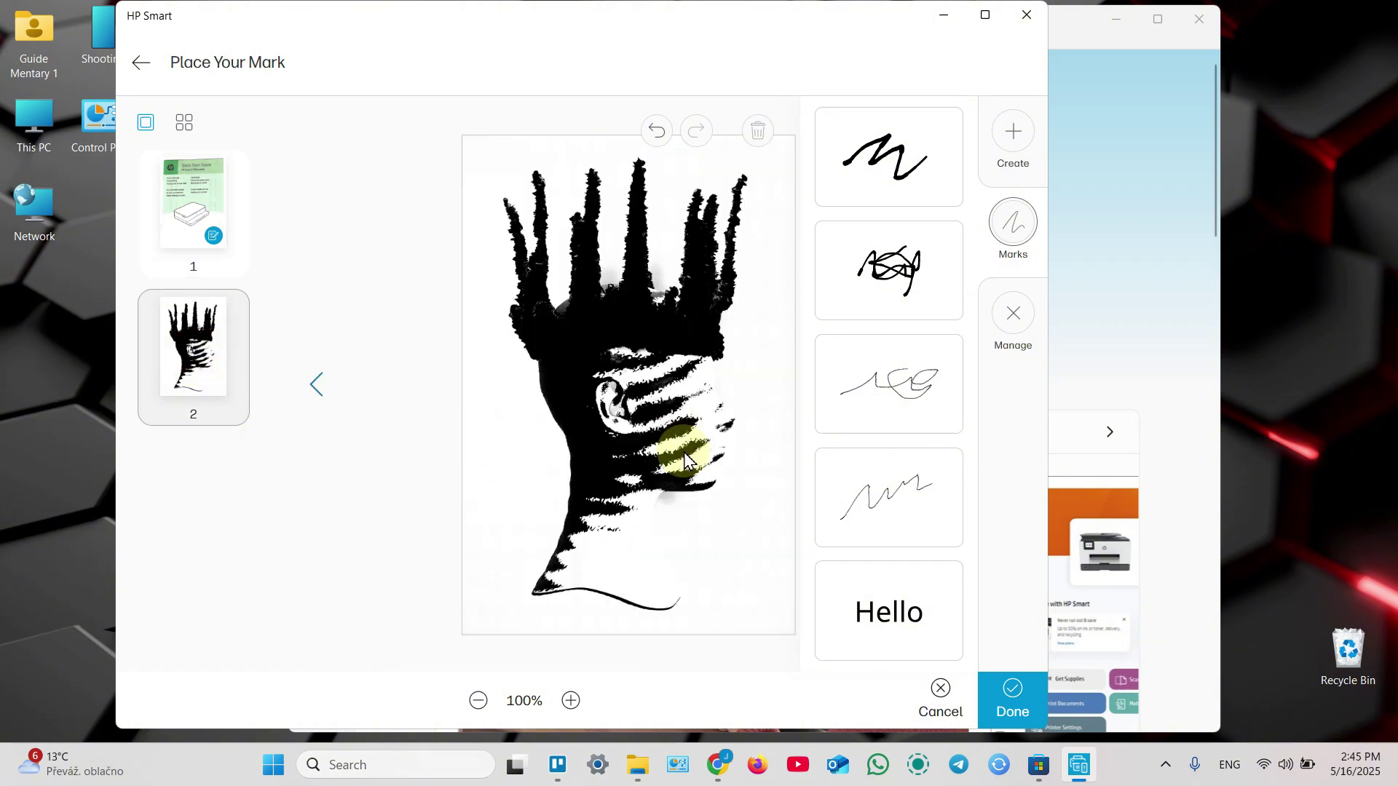
{"action": "left_click", "coordinate": [921, 182]}
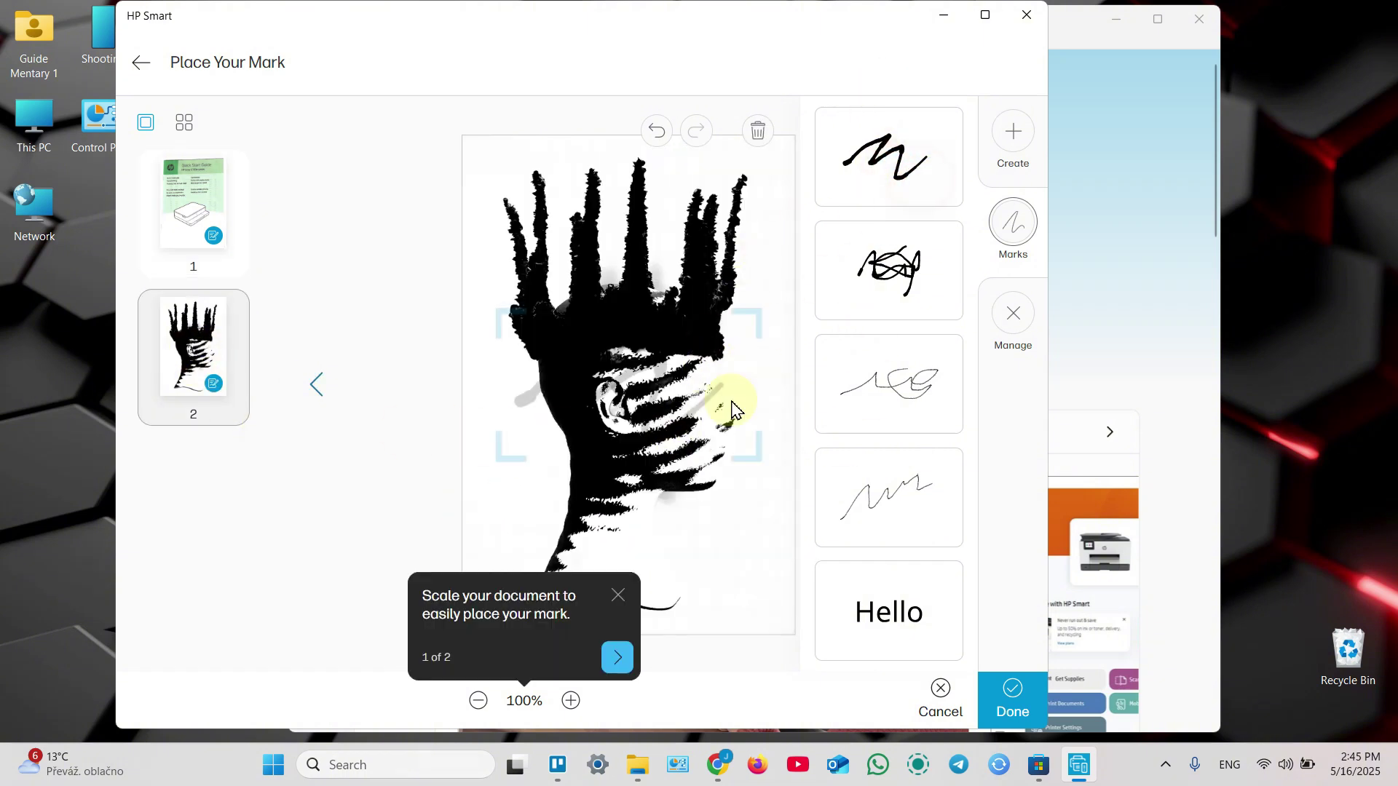
{"action": "left_click", "coordinate": [617, 653]}
{"action": "left_click", "coordinate": [725, 294]}
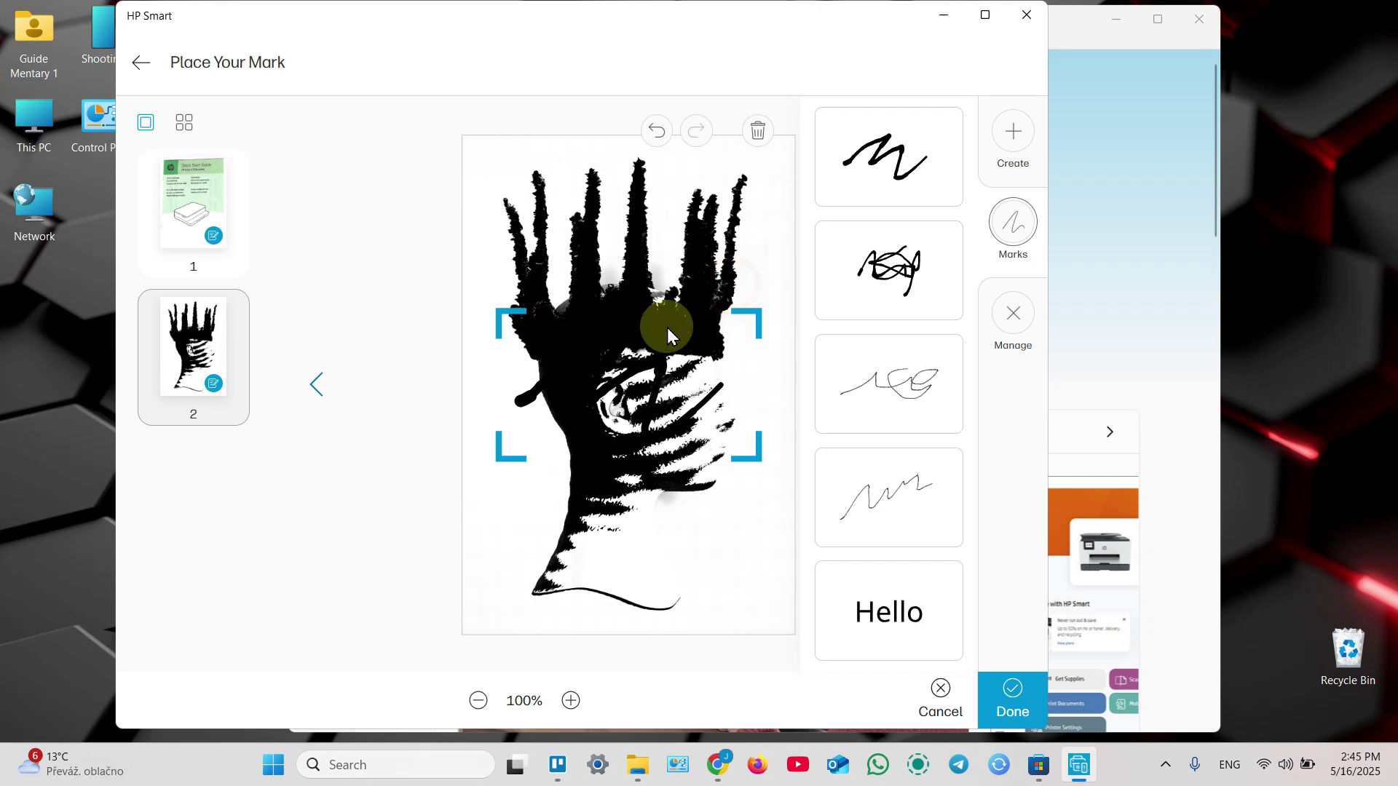
{"action": "mouse_move", "coordinate": [661, 352]}
{"action": "left_mouse_down"}
{"action": "mouse_move", "coordinate": [692, 505]}
{"action": "mouse_move", "coordinate": [556, 508]}
{"action": "mouse_move", "coordinate": [591, 523]}
{"action": "left_mouse_up"}
{"action": "left_click", "coordinate": [1012, 695]}
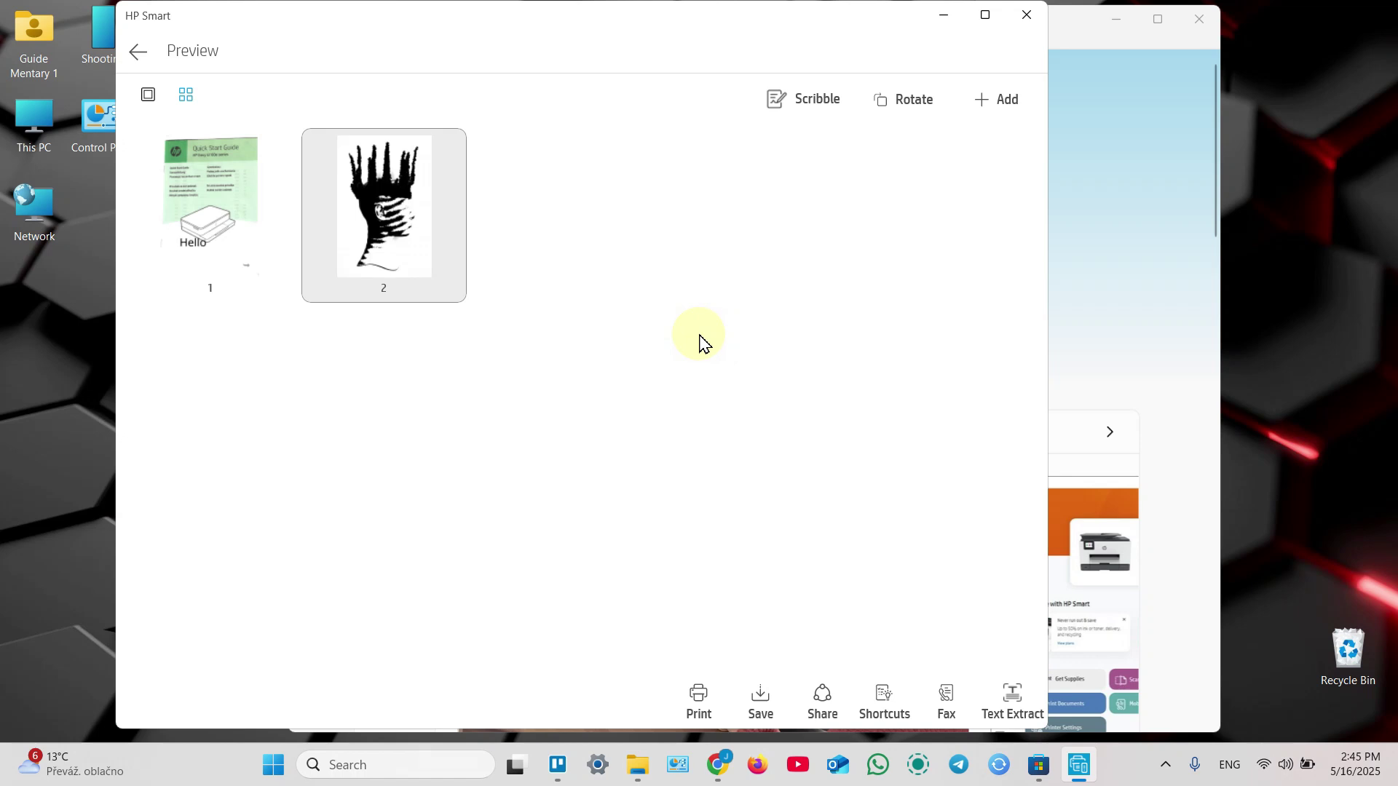
Step: Switch to single-page view and open page 2 for editing
{"action": "left_click", "coordinate": [151, 102]}
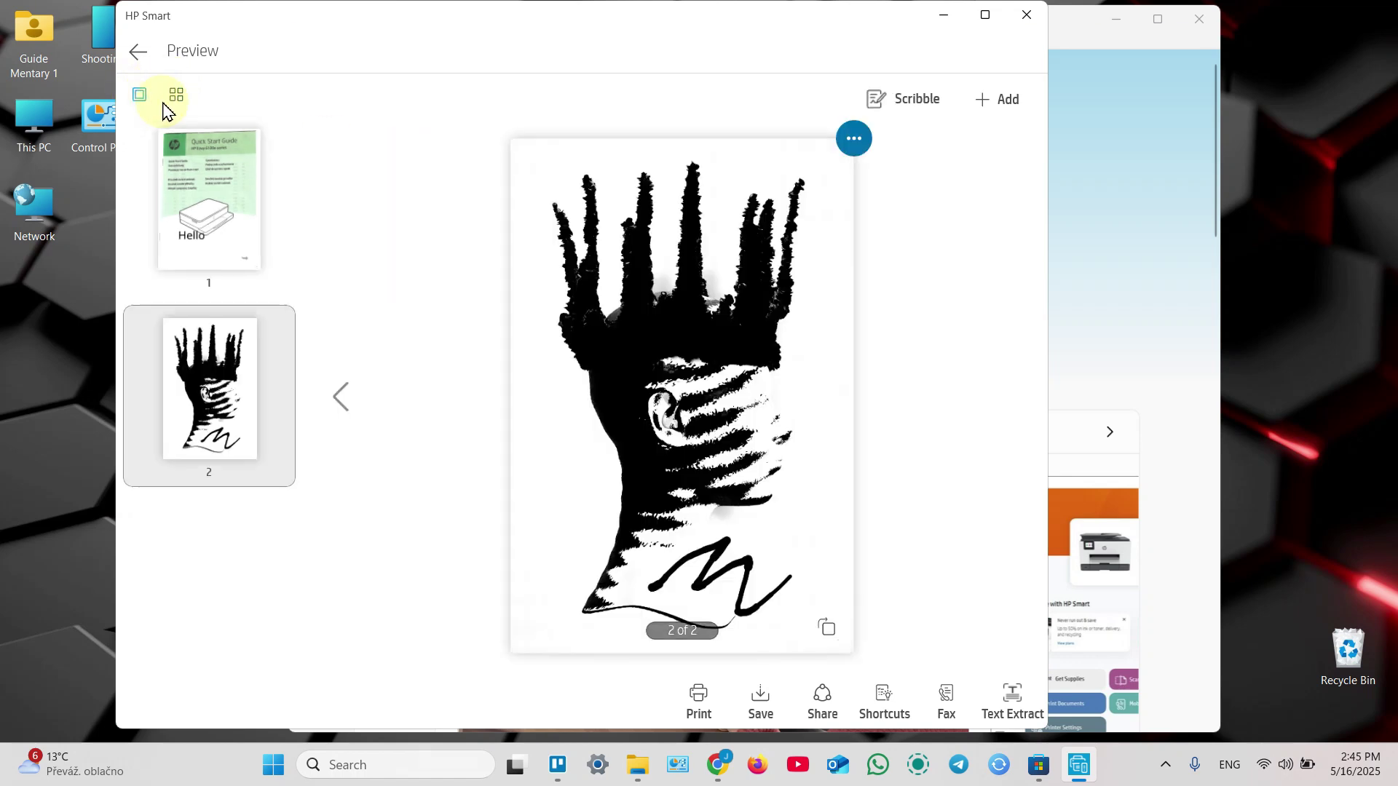
{"action": "left_click", "coordinate": [858, 139]}
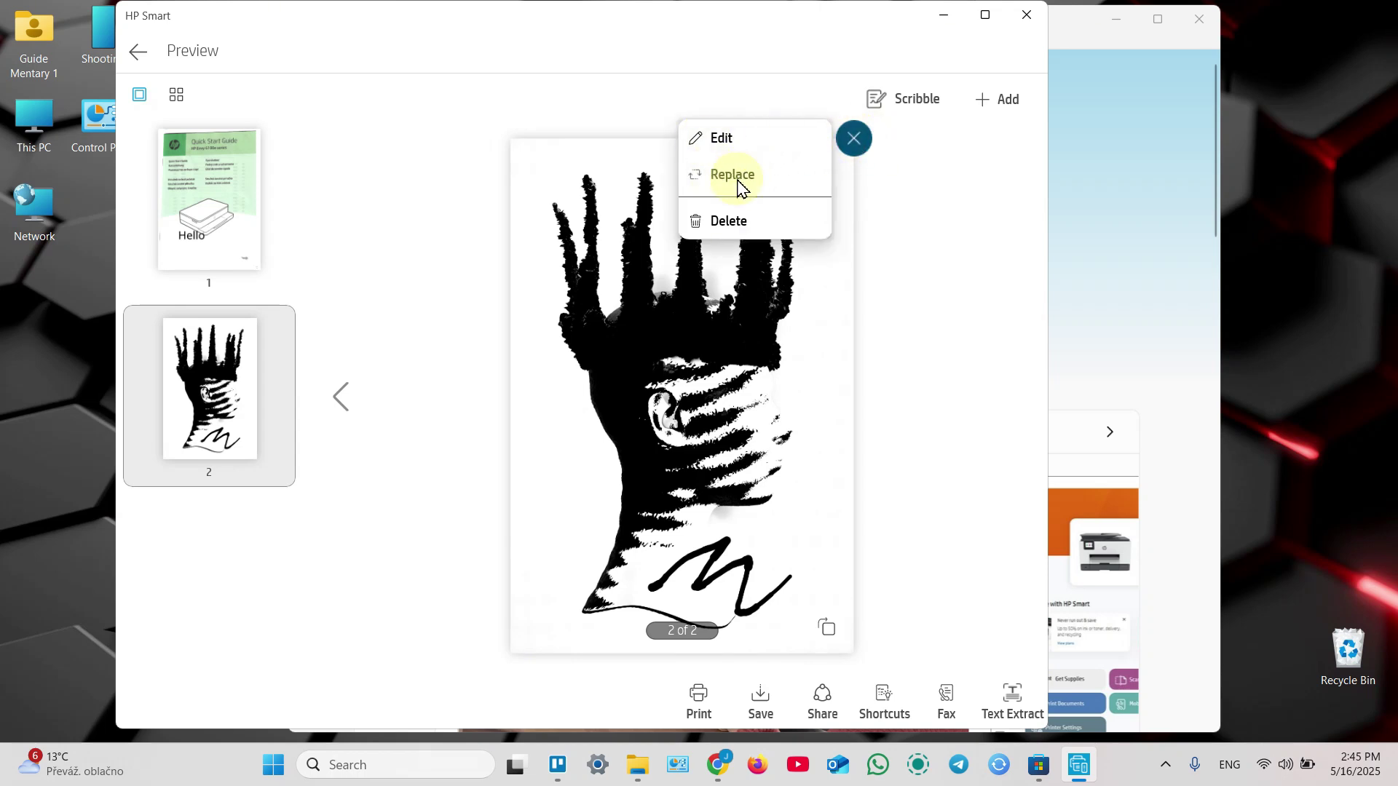
{"action": "left_click", "coordinate": [720, 140]}
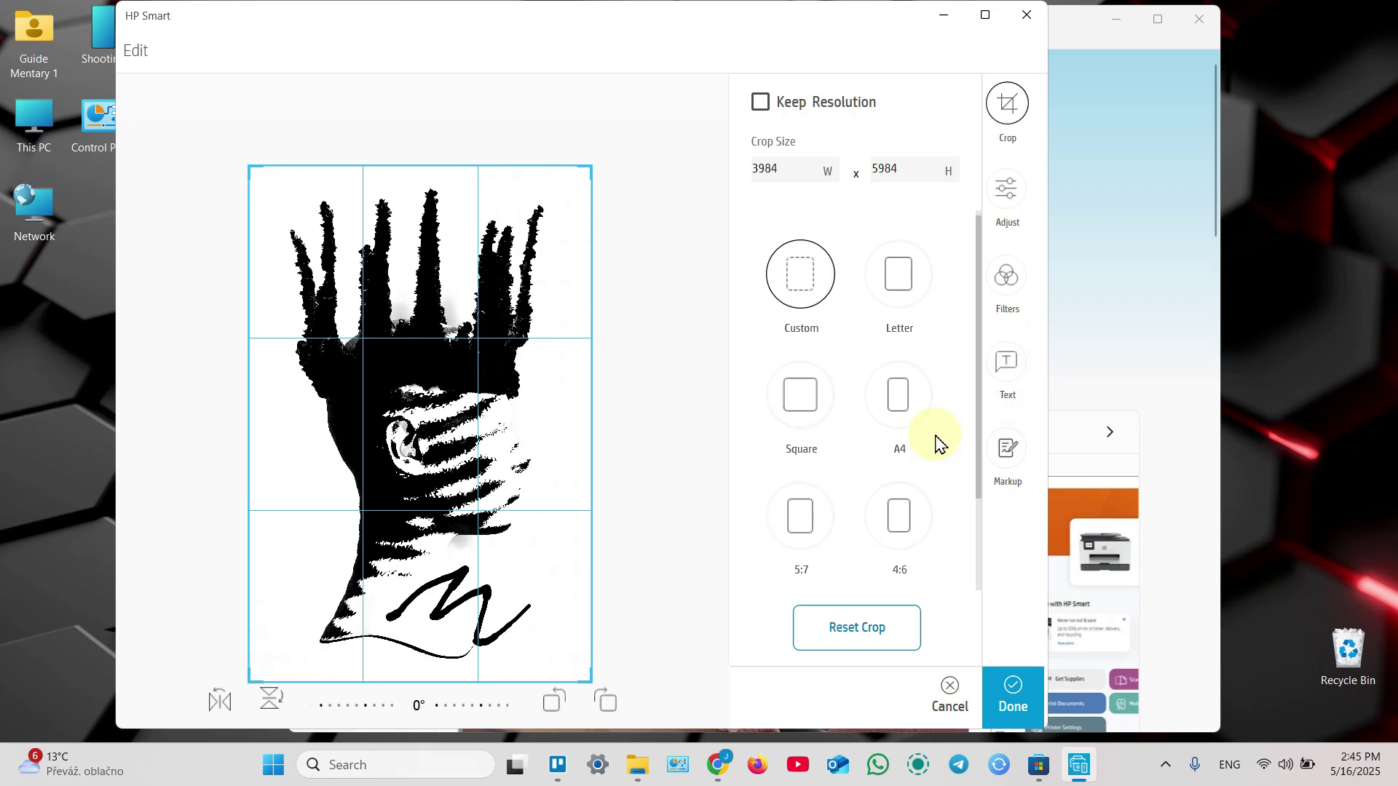
Step: Add a Write Something text box to page 2 and crop in from its top-right corner
{"action": "left_click", "coordinate": [1009, 189]}
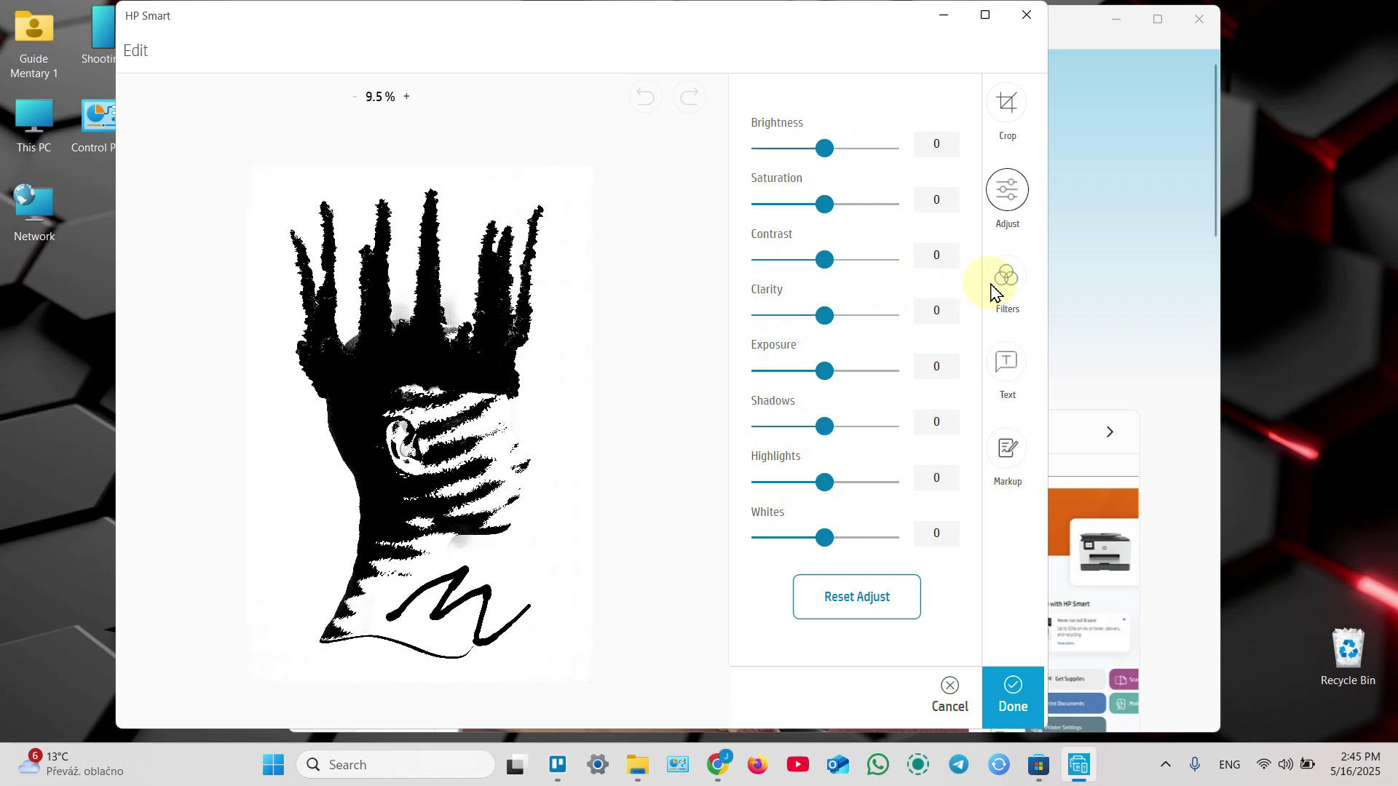
{"action": "left_click", "coordinate": [1005, 288]}
{"action": "left_click", "coordinate": [1007, 364]}
{"action": "left_click", "coordinate": [1009, 447]}
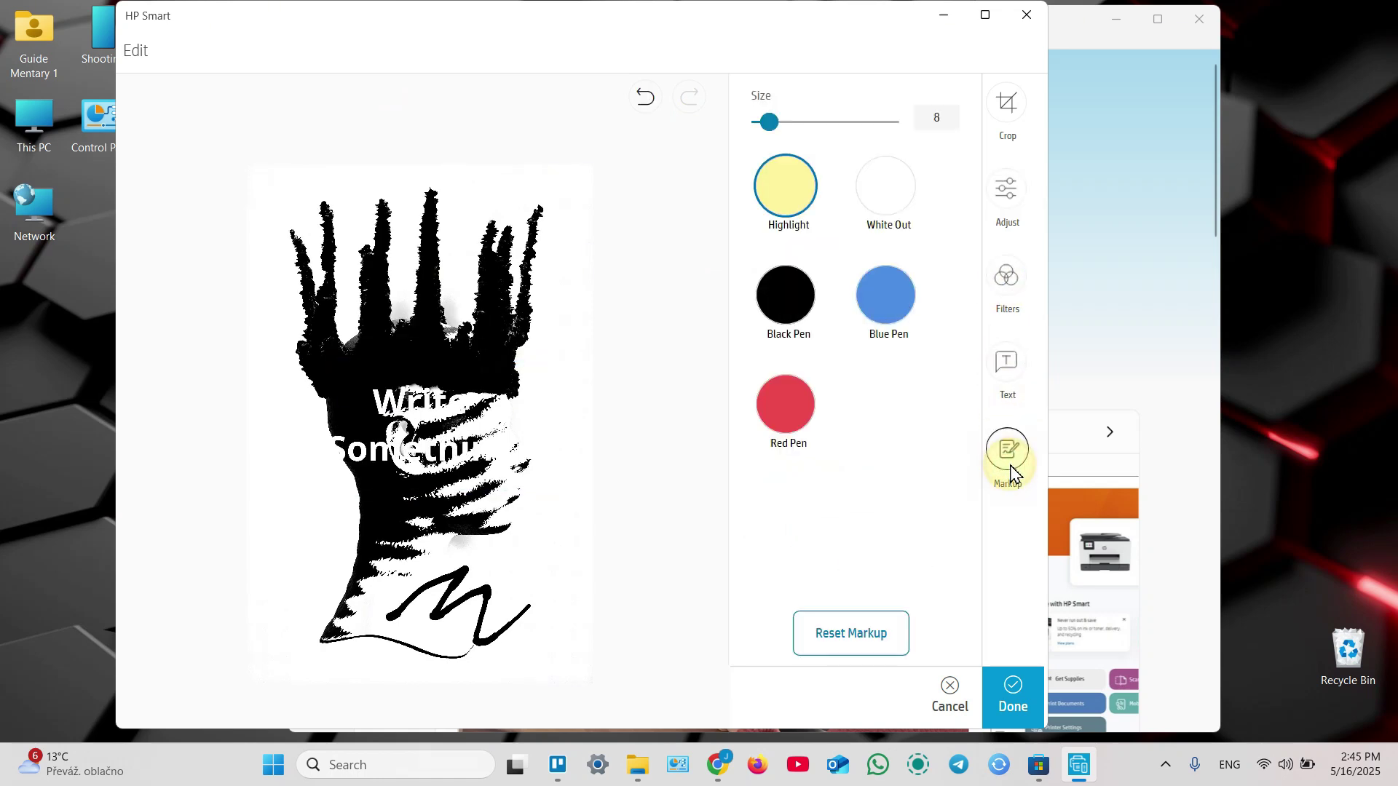
{"action": "left_click", "coordinate": [1010, 103]}
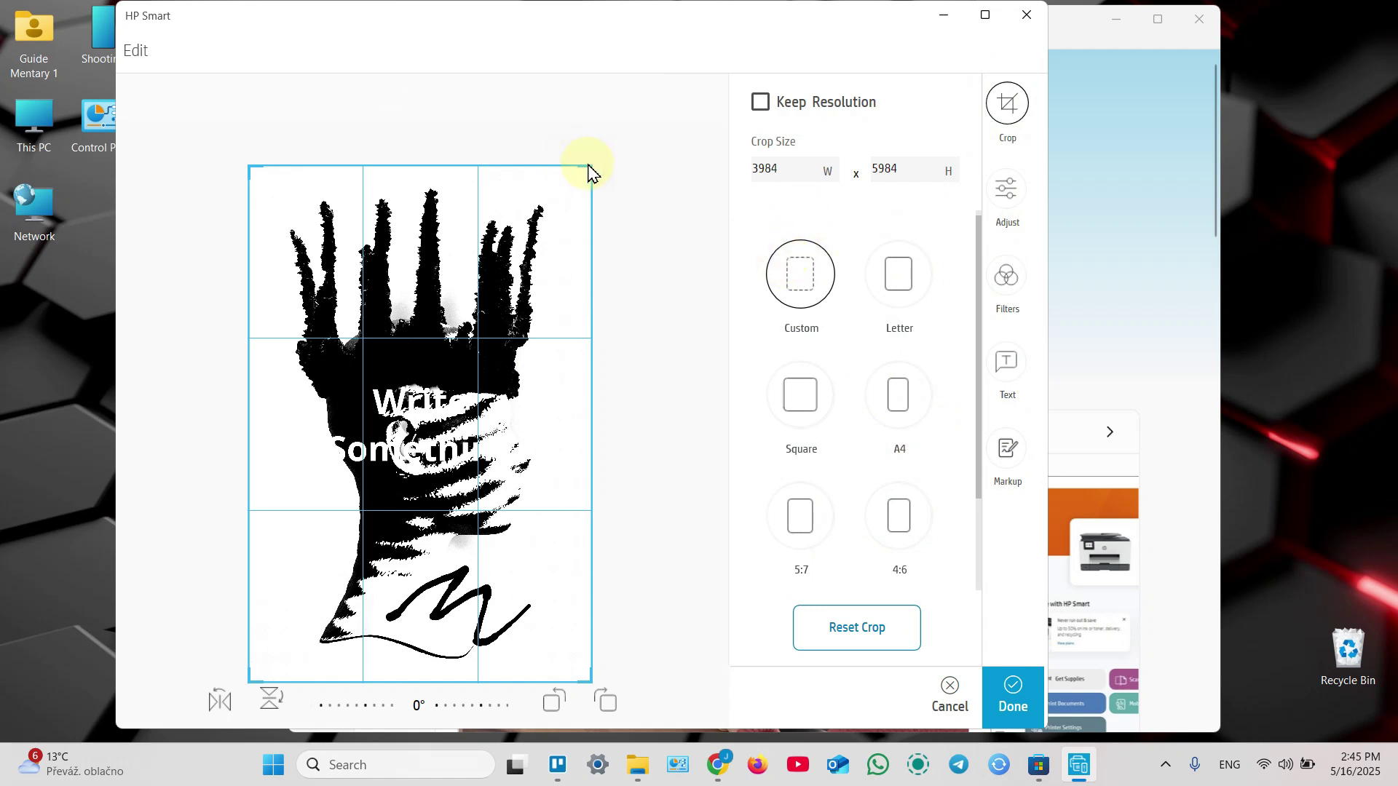
{"action": "mouse_move", "coordinate": [587, 166]}
{"action": "left_mouse_down"}
{"action": "mouse_move", "coordinate": [468, 325]}
{"action": "mouse_move", "coordinate": [586, 227]}
{"action": "mouse_move", "coordinate": [601, 164]}
{"action": "left_mouse_up"}
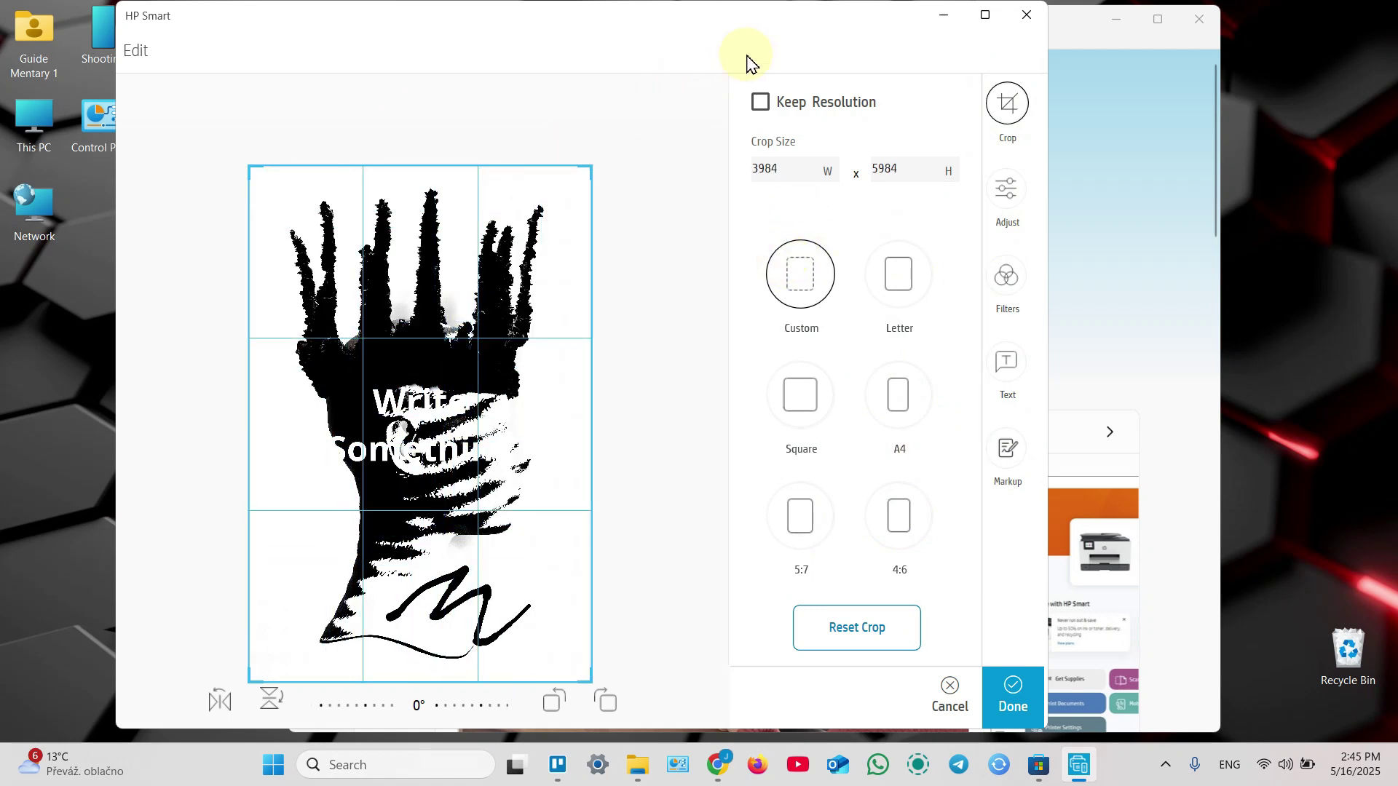
{"action": "left_click", "coordinate": [1014, 692]}
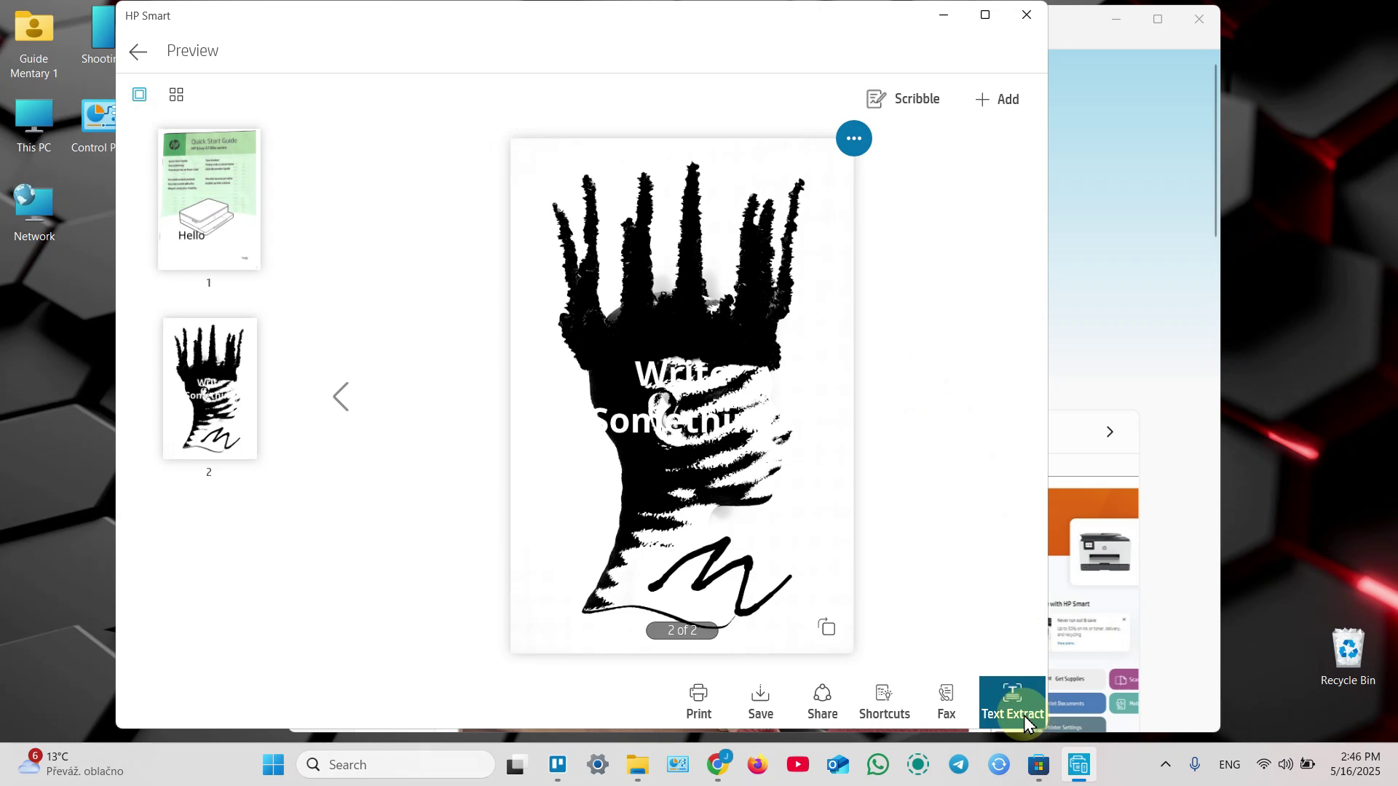
{"action": "left_click", "coordinate": [935, 367]}
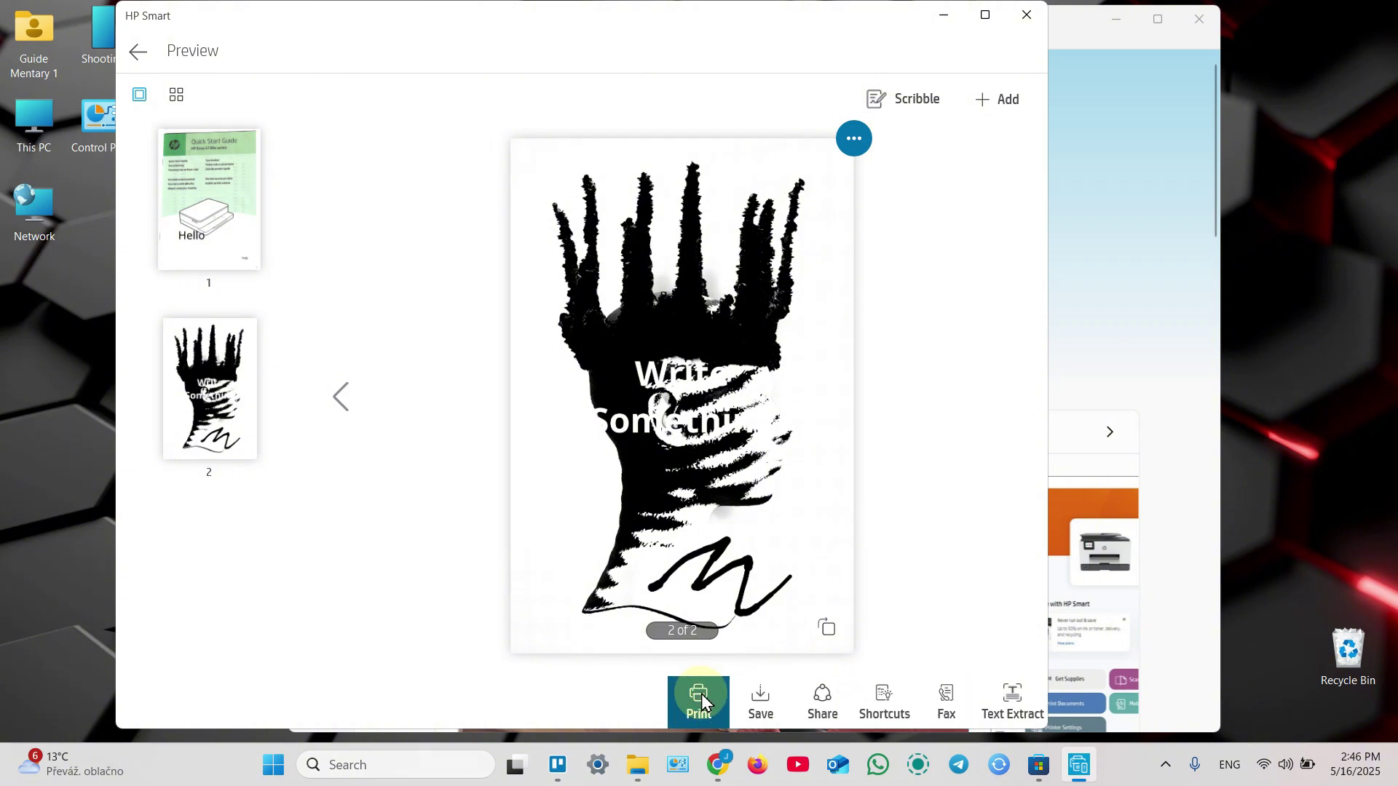
Step: Name the file Dsdfsdffs as a Basic PDF with Low compression and English (US) language
{"action": "left_click", "coordinate": [761, 701]}
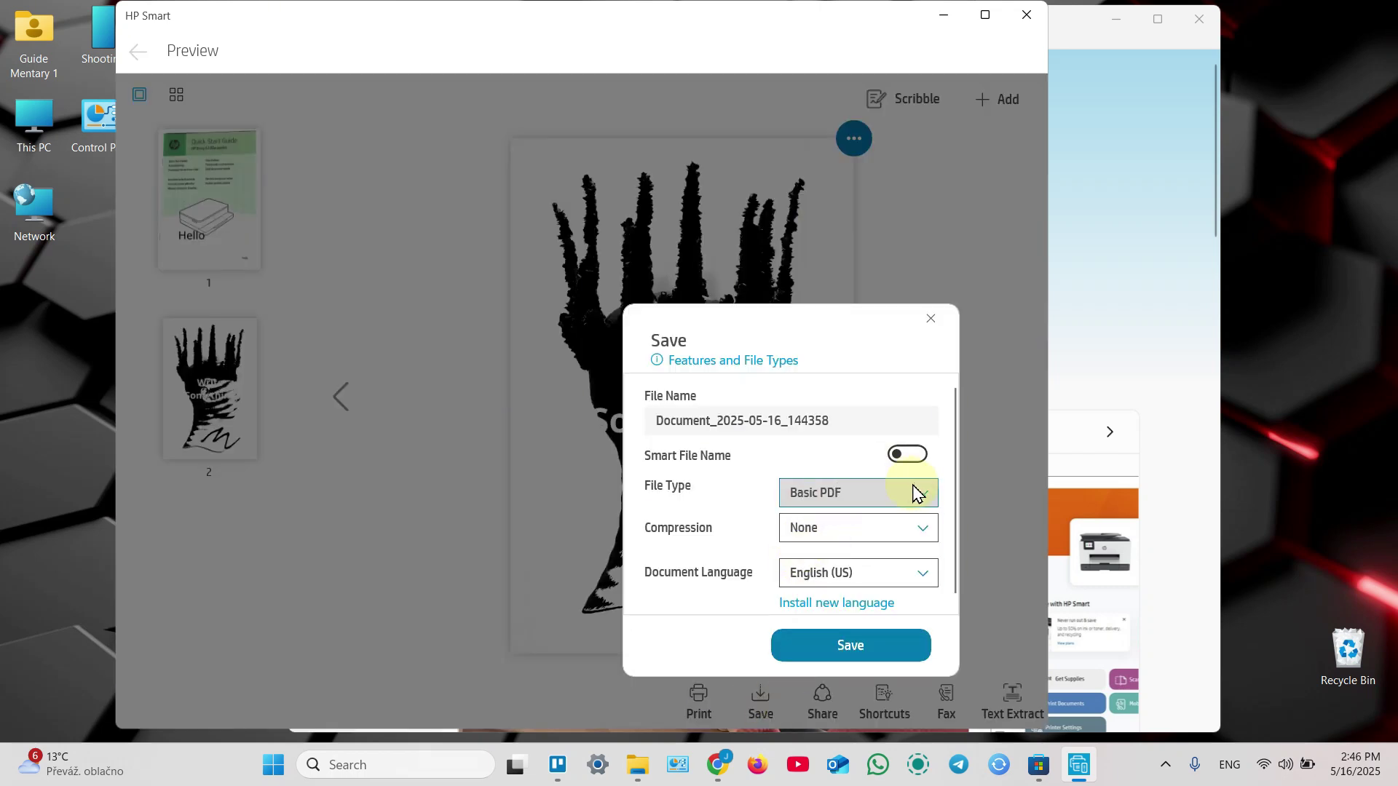
{"action": "left_click", "coordinate": [865, 495]}
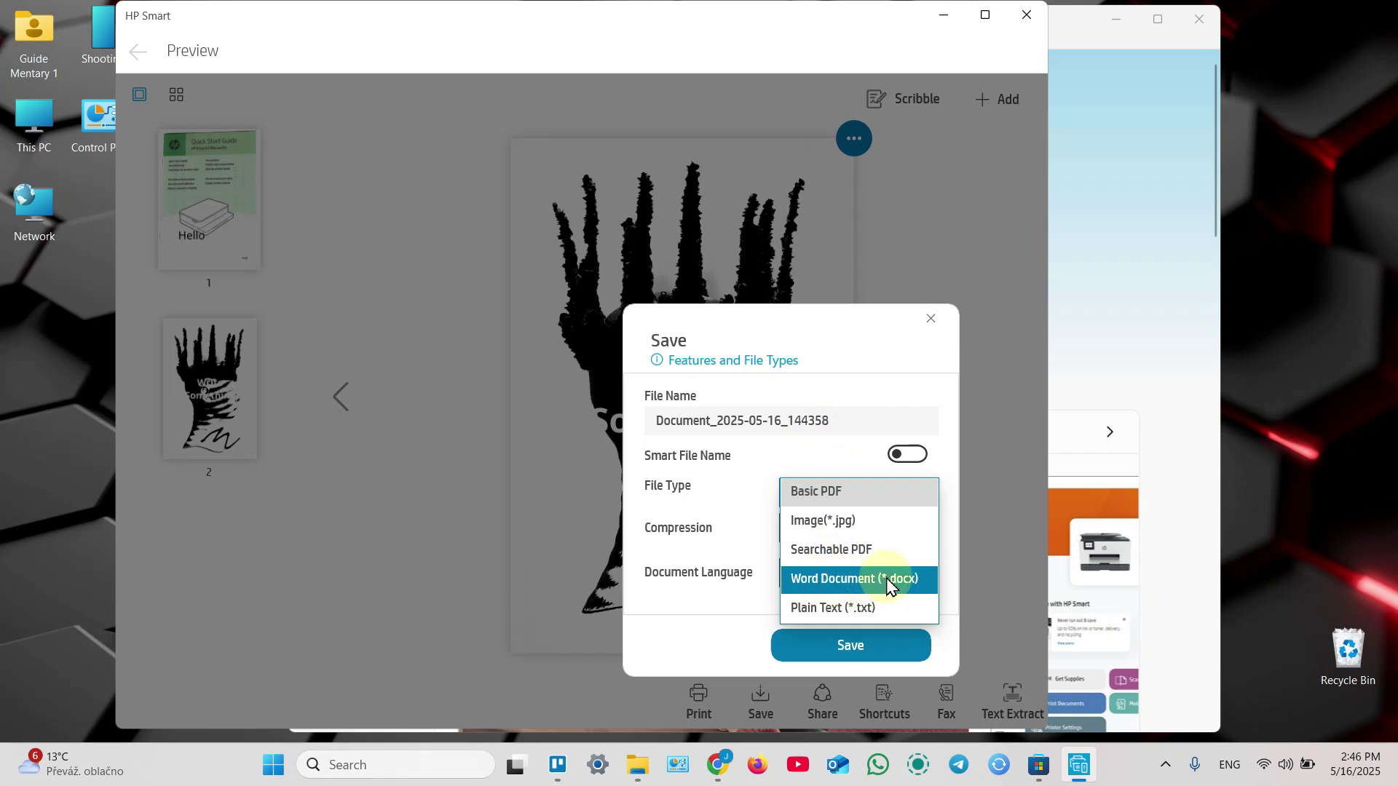
{"action": "left_click", "coordinate": [842, 408]}
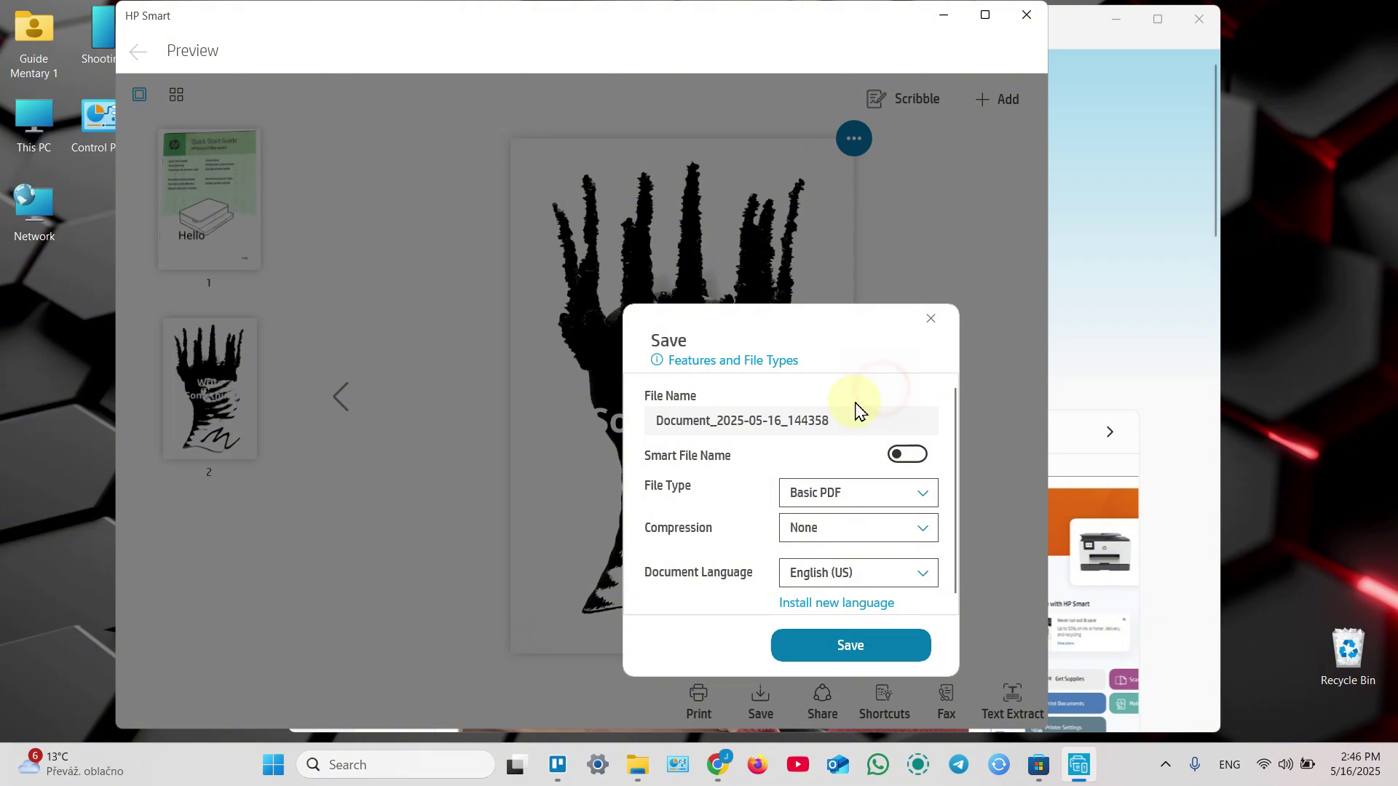
{"action": "left_click", "coordinate": [842, 420]}
{"action": "double_click", "coordinate": [843, 419]}
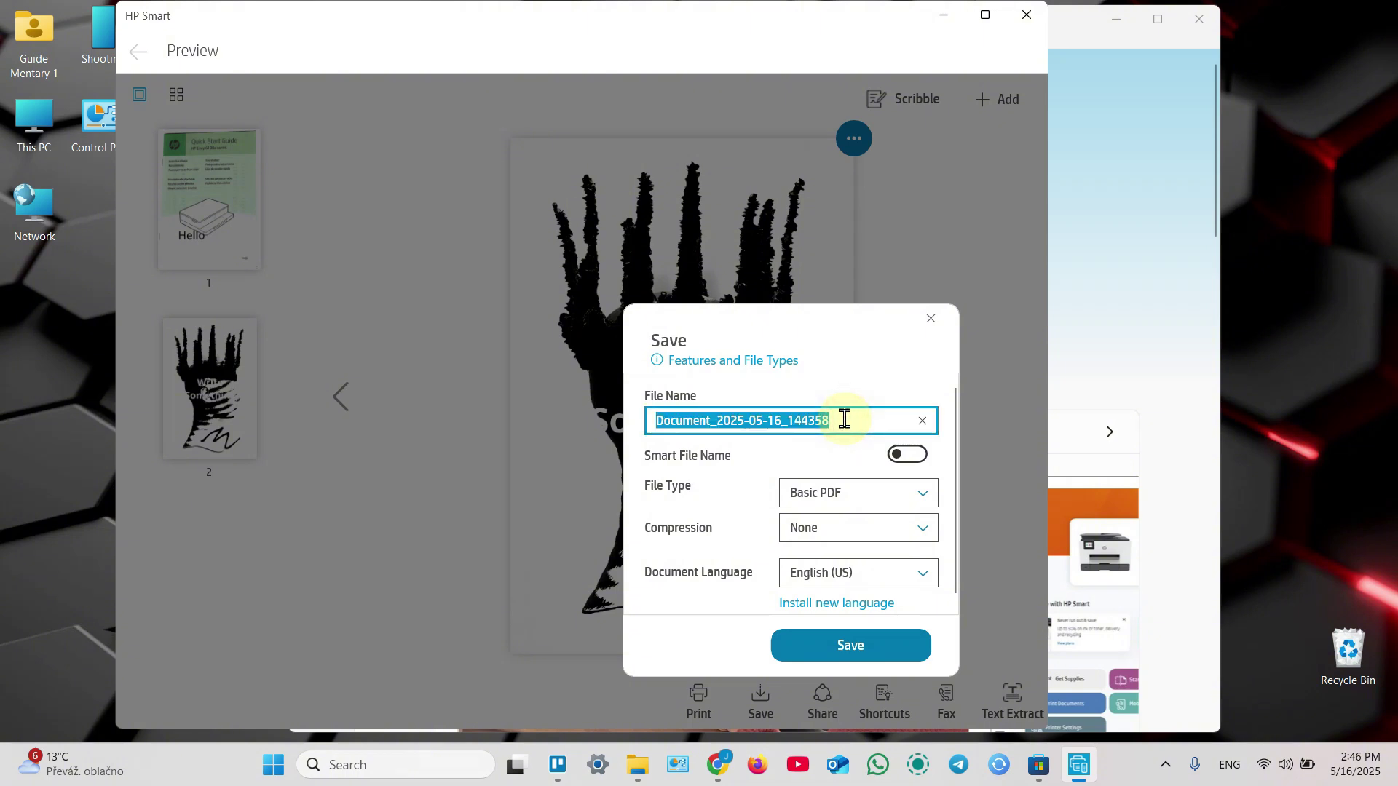
{"action": "type", "text": "Dsdfsdffs"}
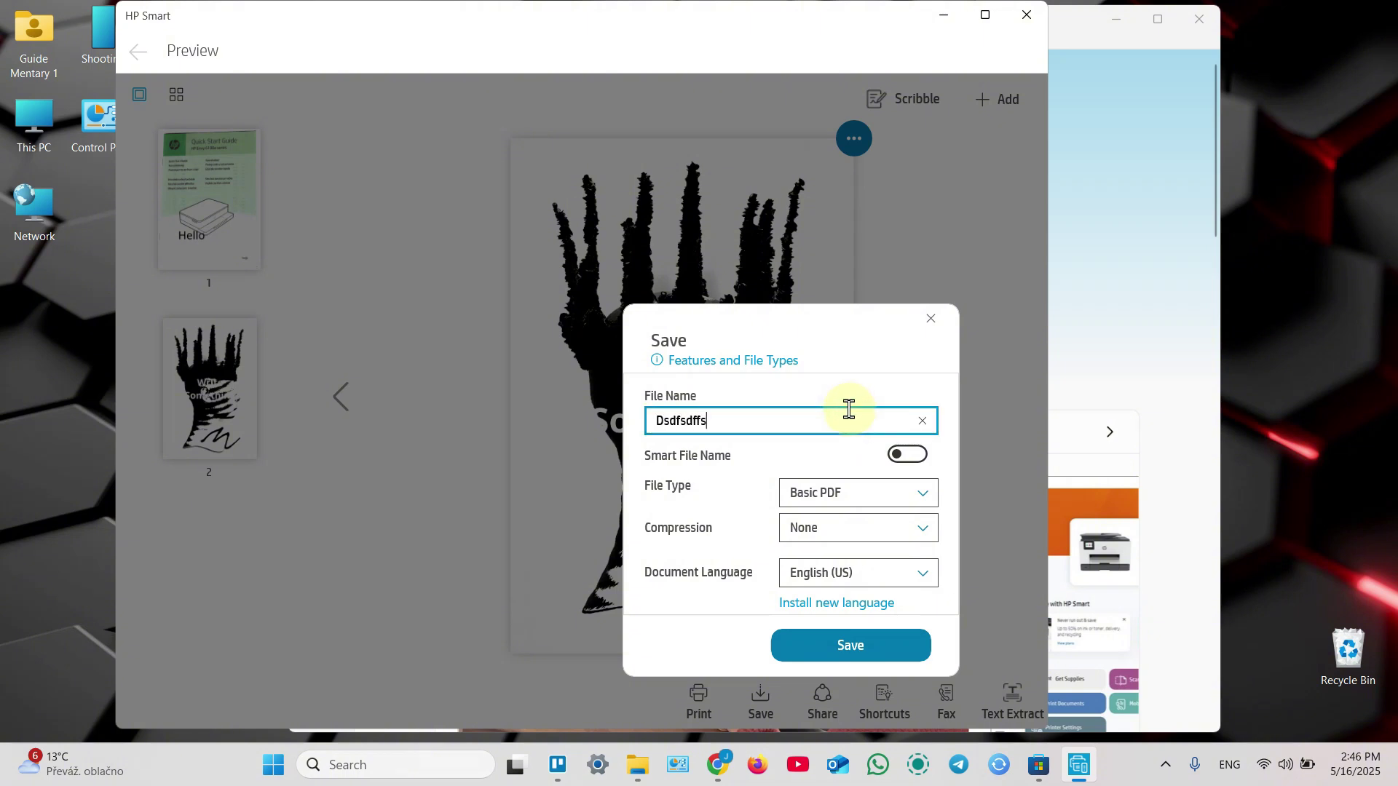
{"action": "left_click", "coordinate": [819, 537]}
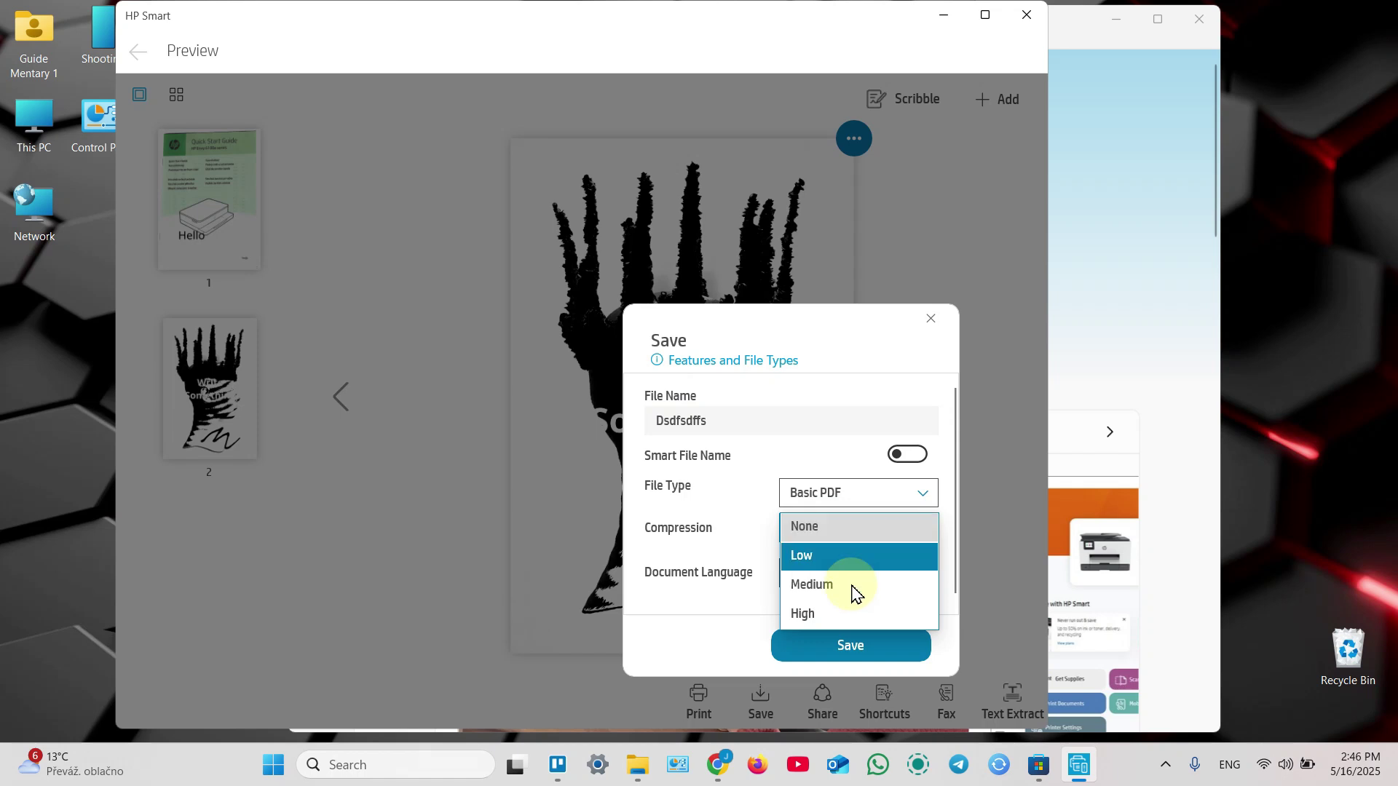
{"action": "left_click", "coordinate": [814, 530]}
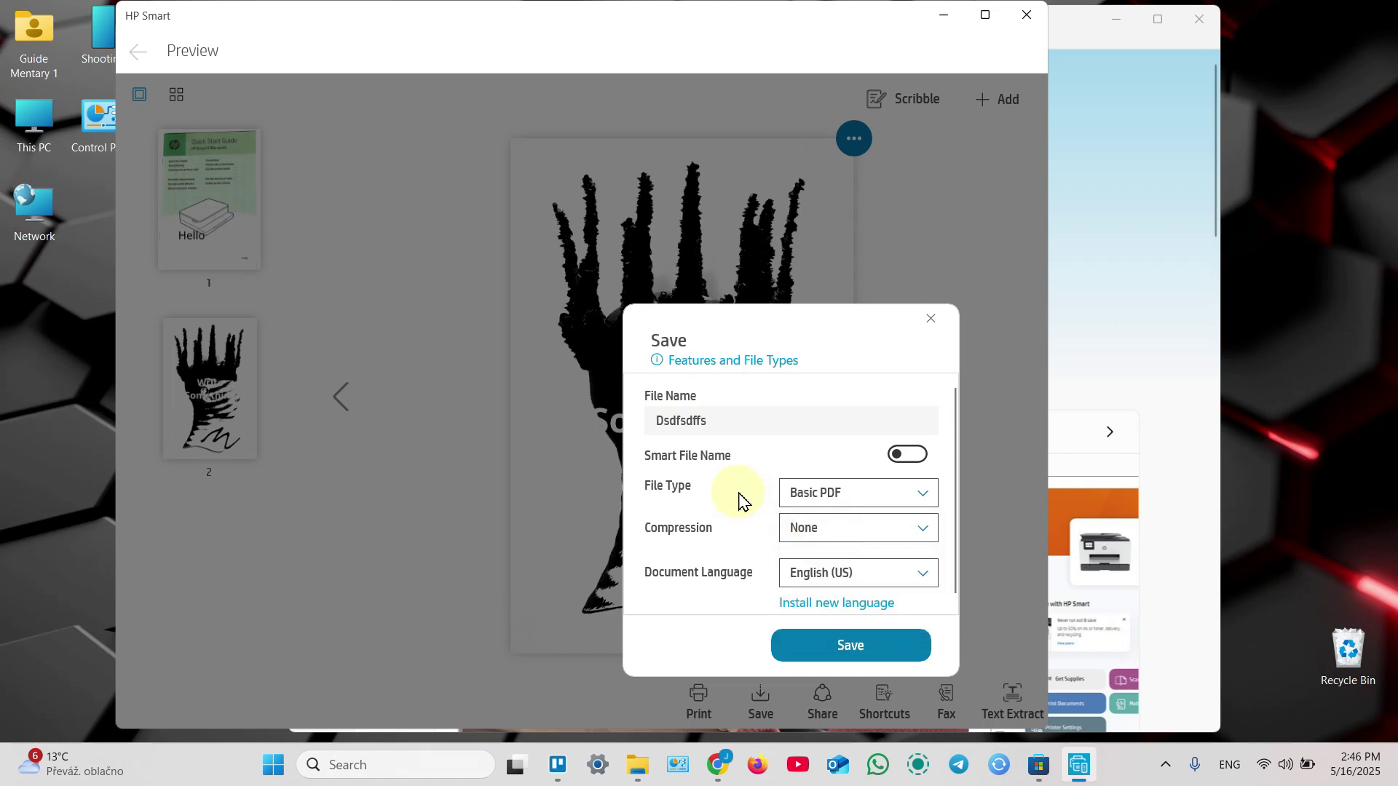
{"action": "scroll", "coordinate": [741, 497], "scroll_direction": "down", "scroll_amount": 1}
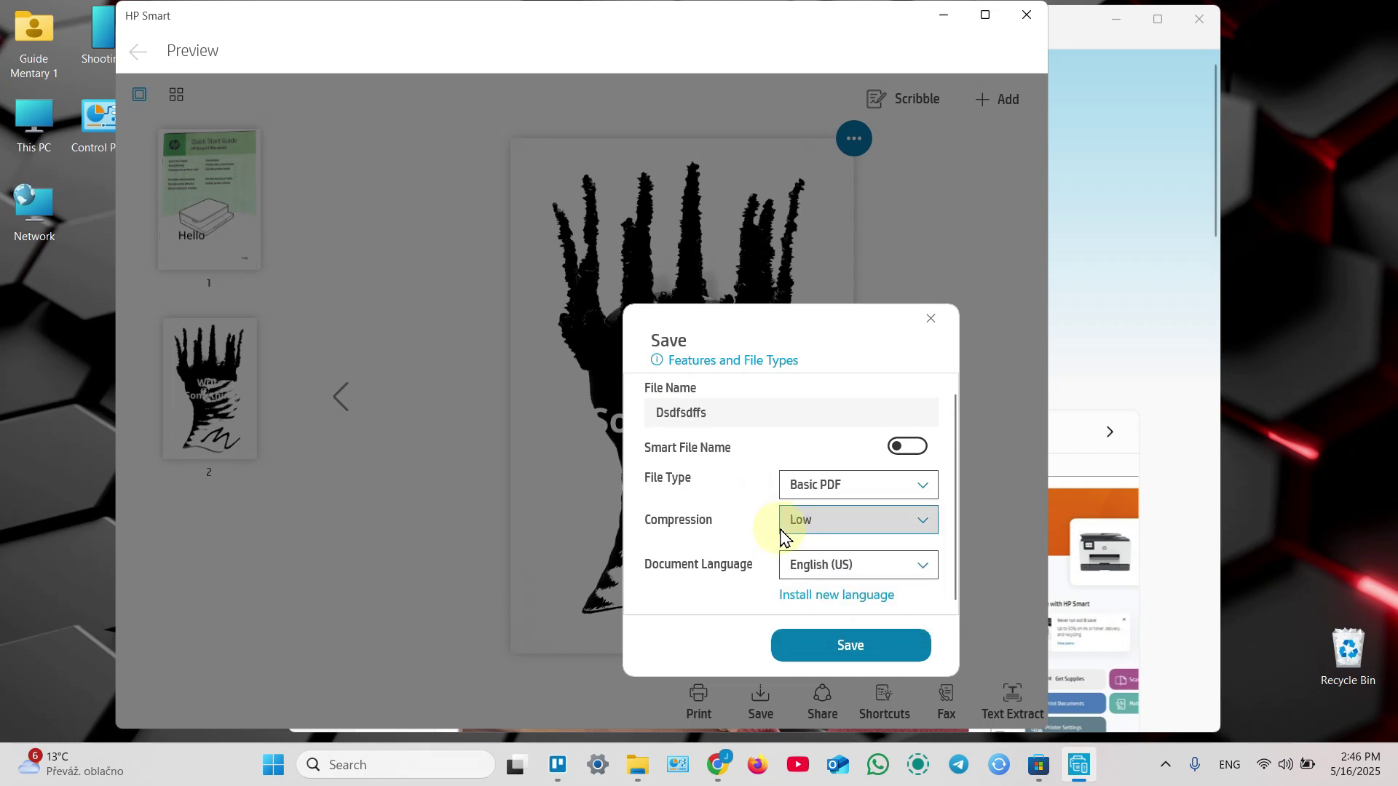
{"action": "left_click", "coordinate": [837, 571]}
{"action": "left_click", "coordinate": [866, 565]}
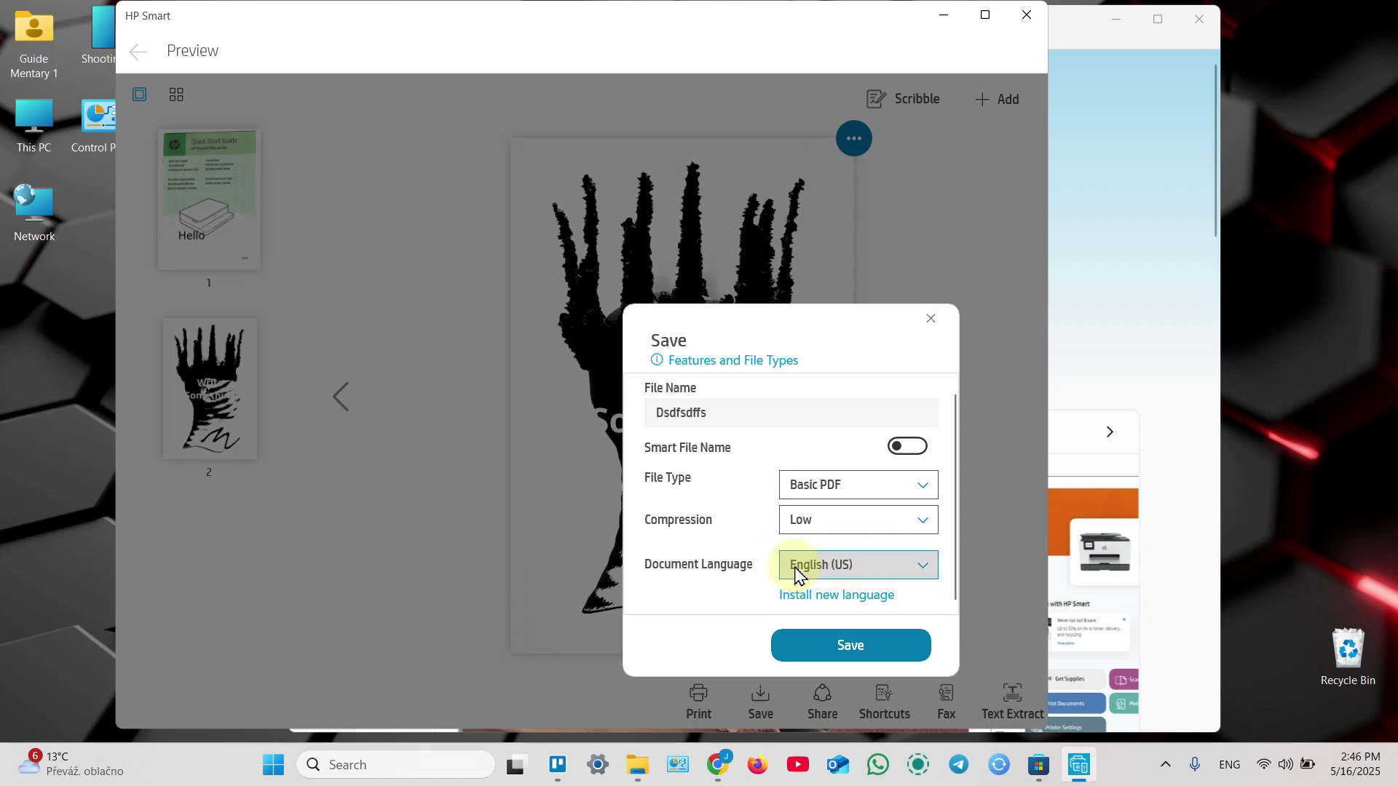
Step: Save Dsdfsdffs.pdf to the Desktop through the Save As window
{"action": "left_click", "coordinate": [850, 645]}
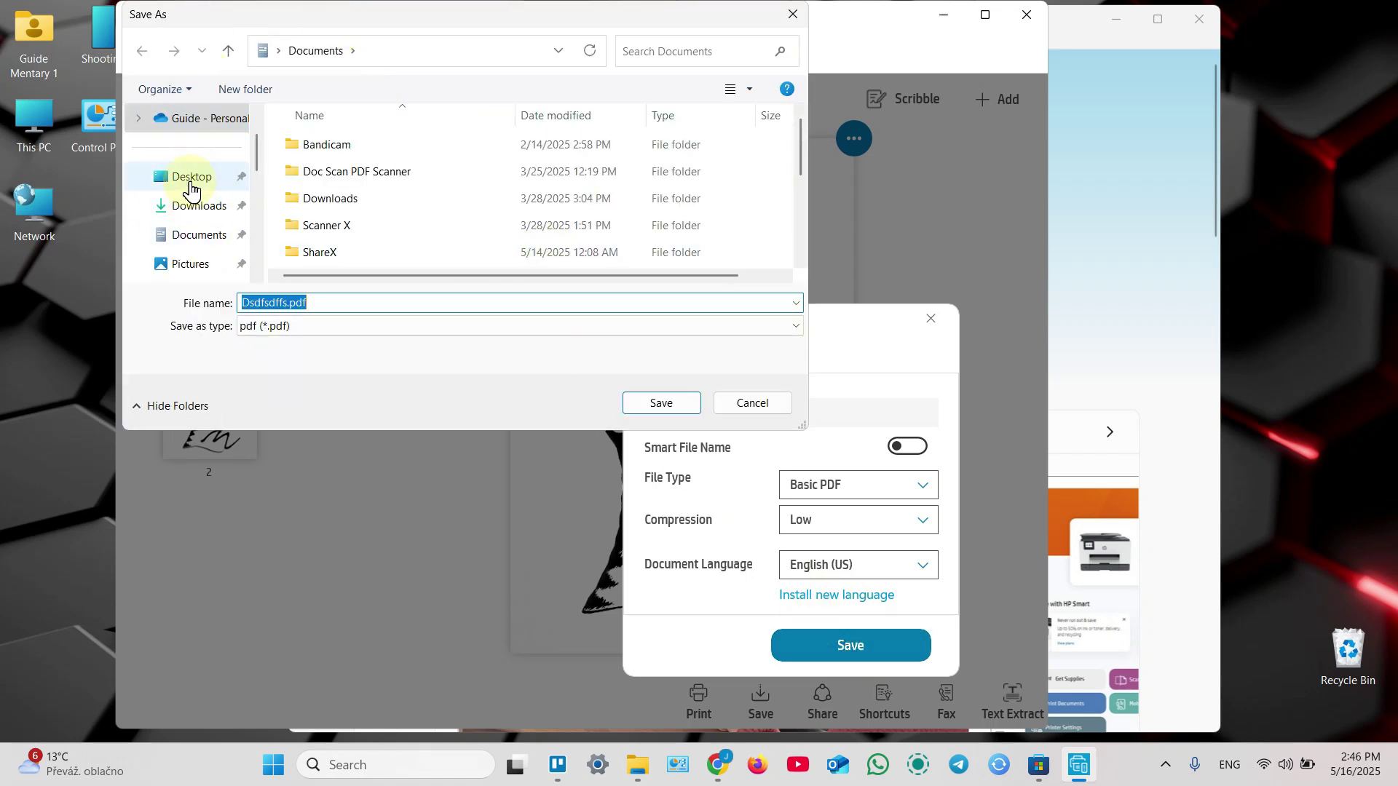
{"action": "left_click", "coordinate": [187, 178]}
{"action": "left_click", "coordinate": [644, 409]}
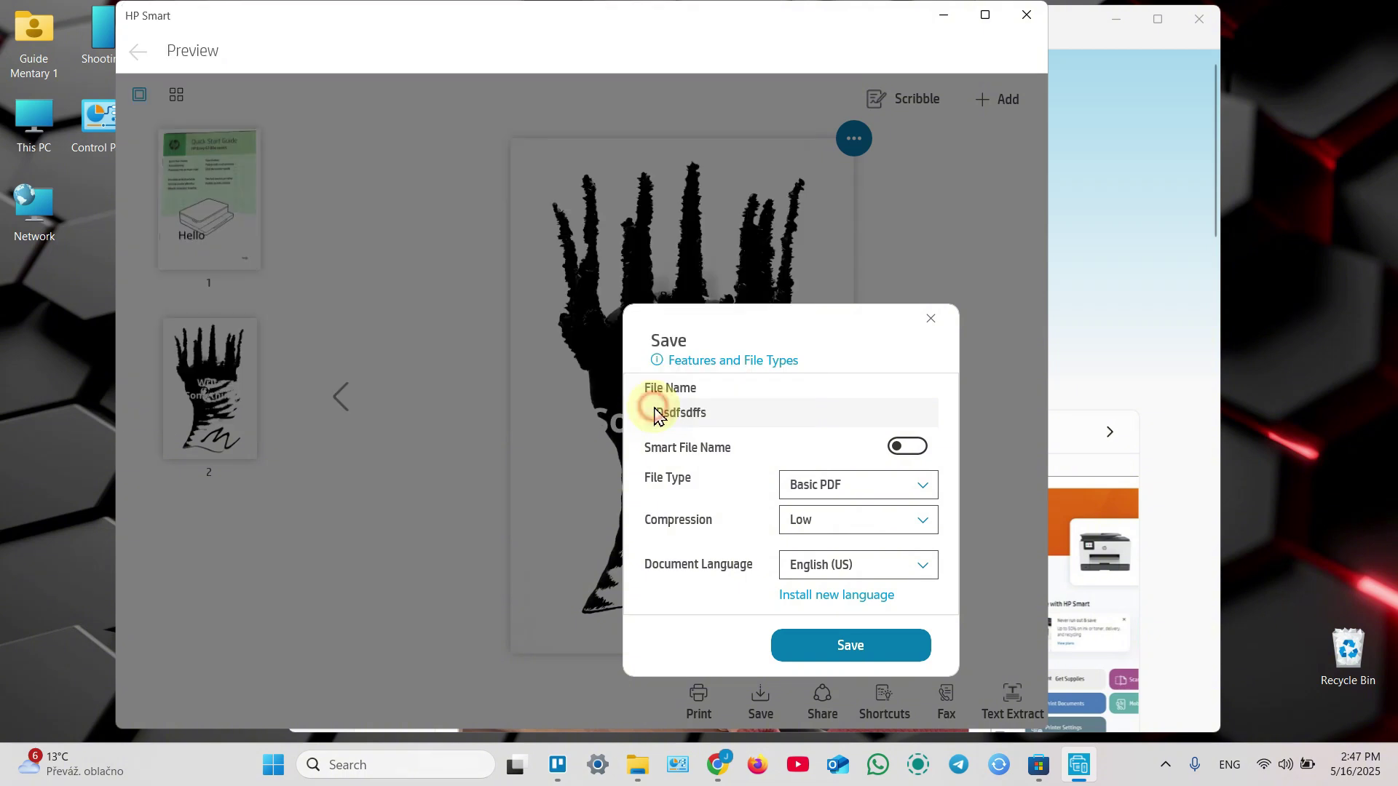